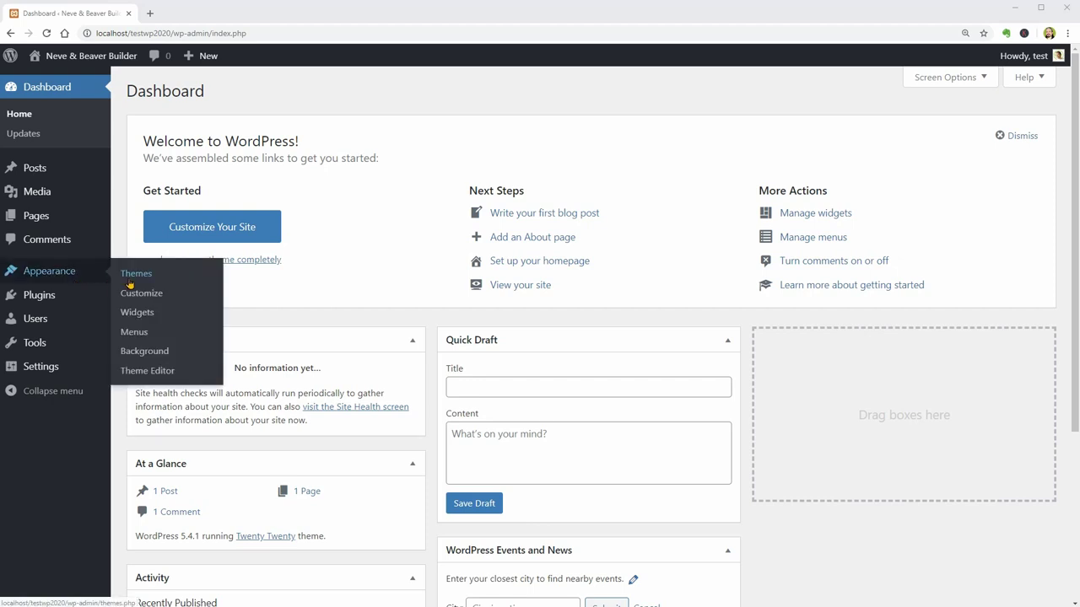
Activate the Neve theme from its Theme Details and open the Neve Options welcome page (v2.6.6)
click(131, 276)
mouse_move(839, 336)
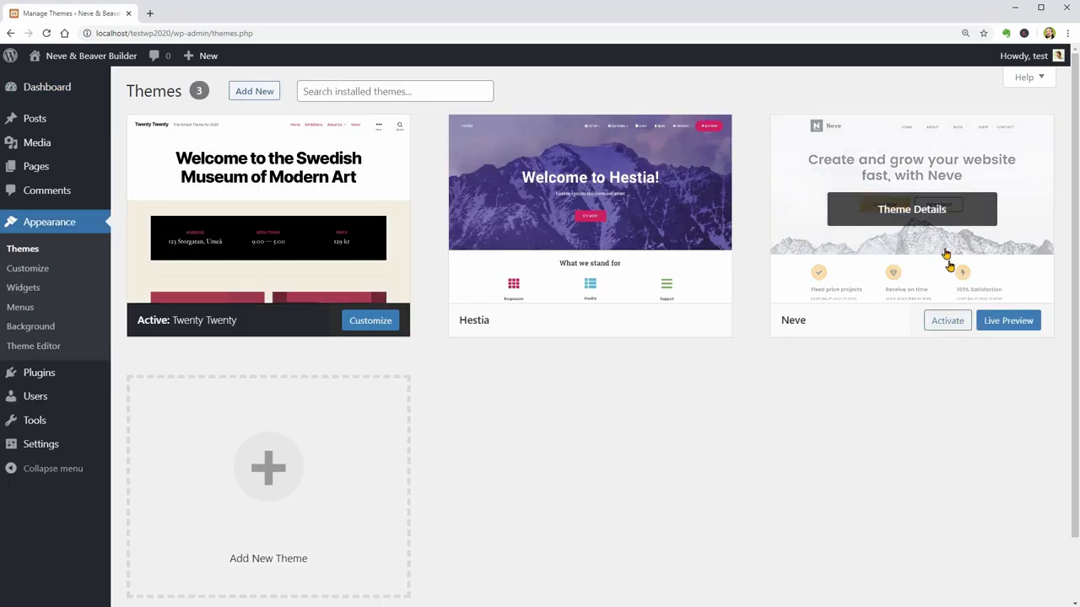
click(920, 220)
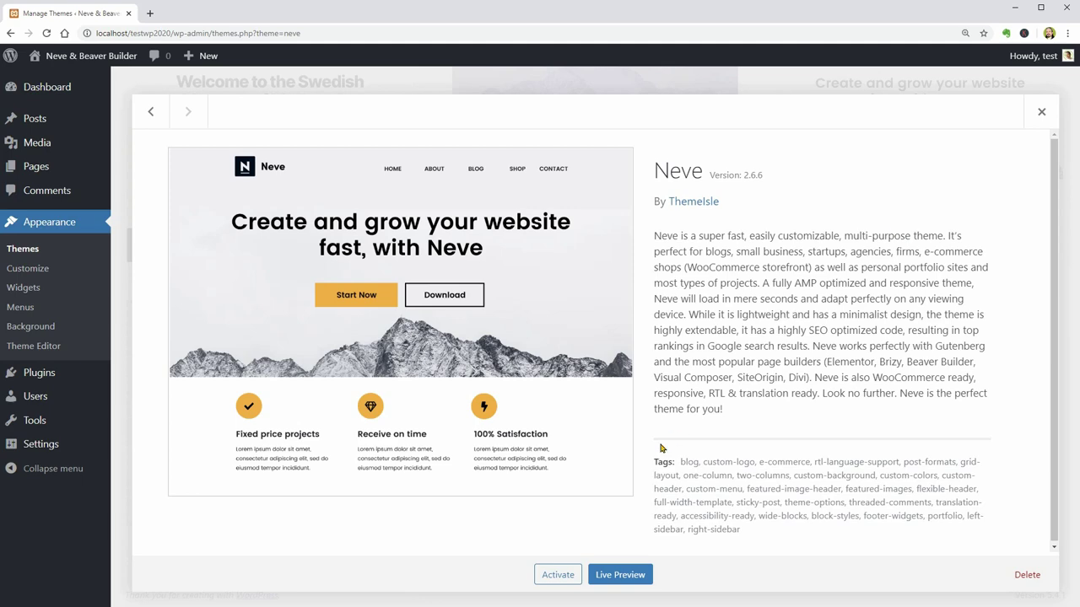
click(557, 577)
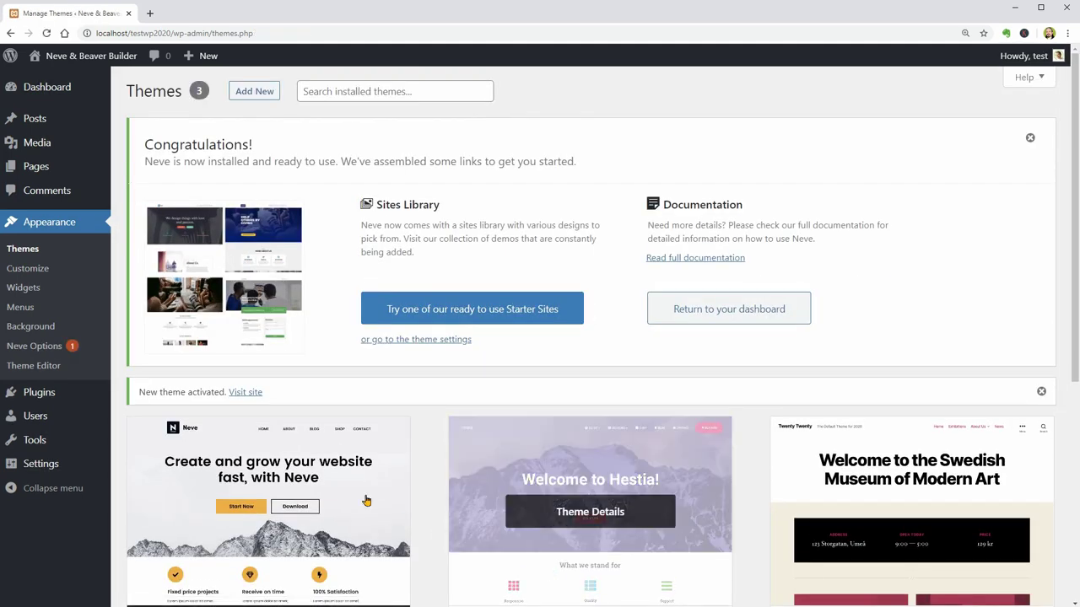
click(61, 353)
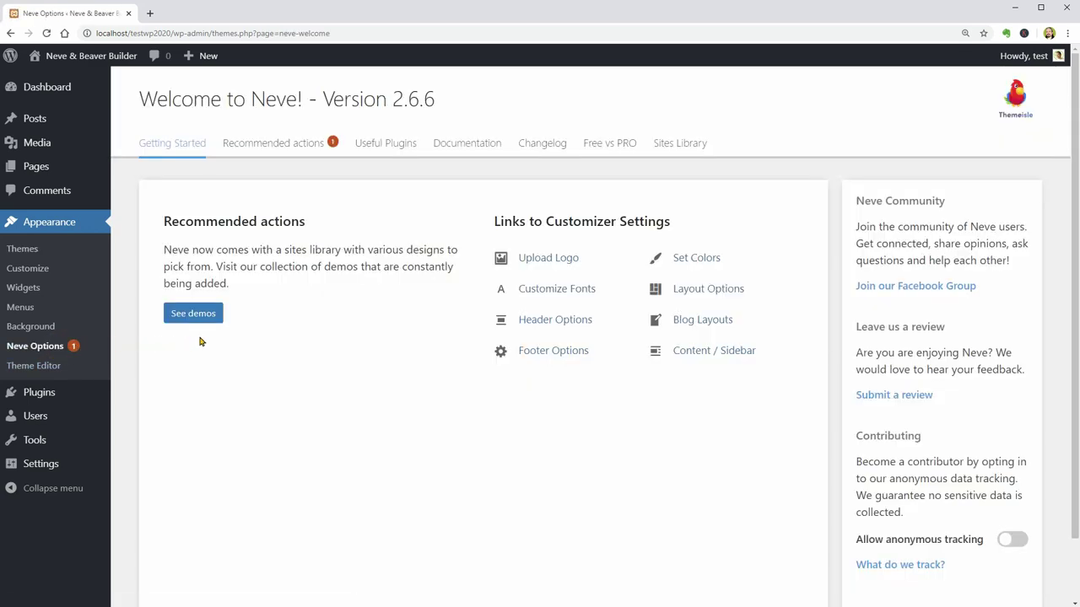
Browse Neve's Sites Library demo grid, preview Creative Portfolio, then close the preview
click(678, 145)
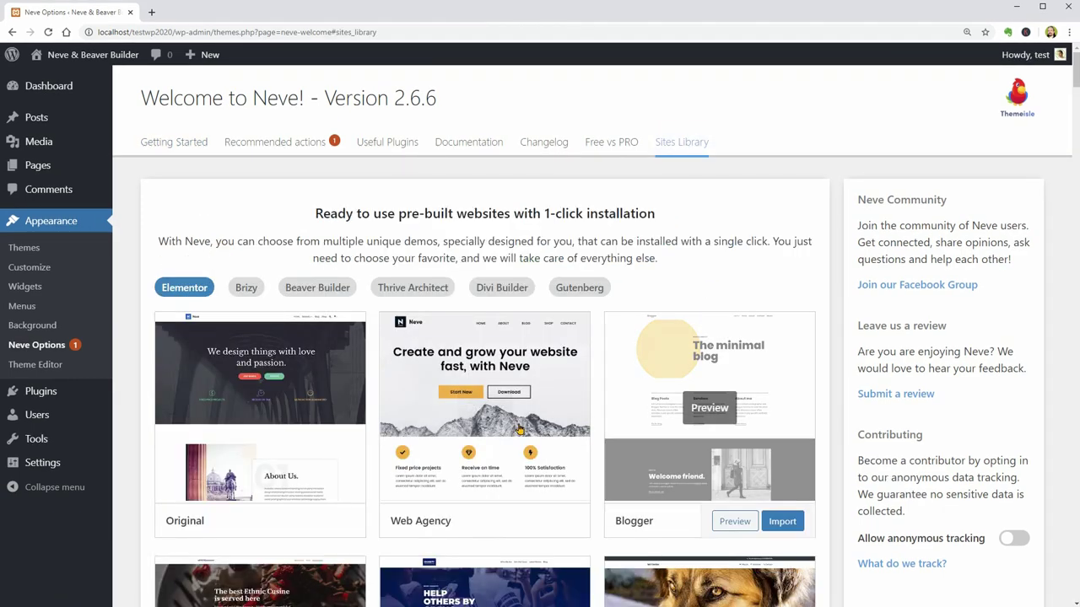
scroll(498, 422, down, 2)
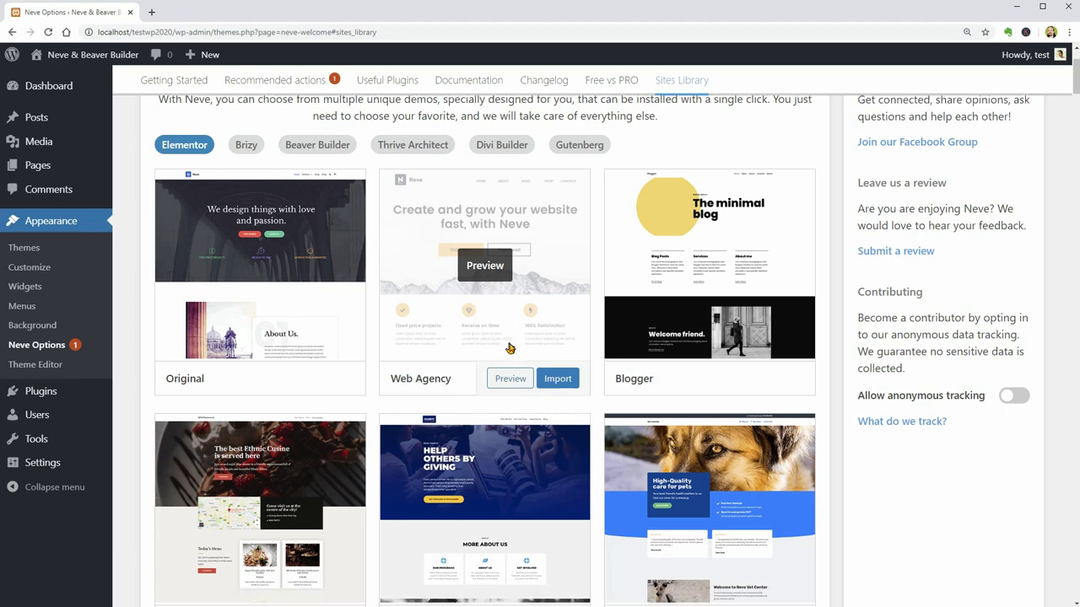
scroll(485, 354, down, 3)
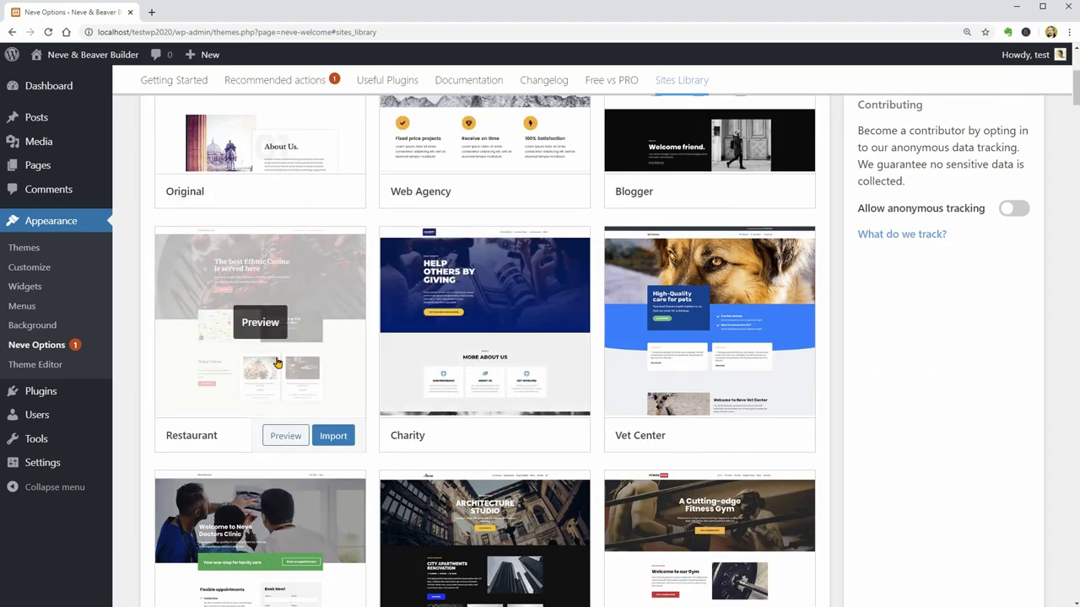
scroll(277, 363, down, 3)
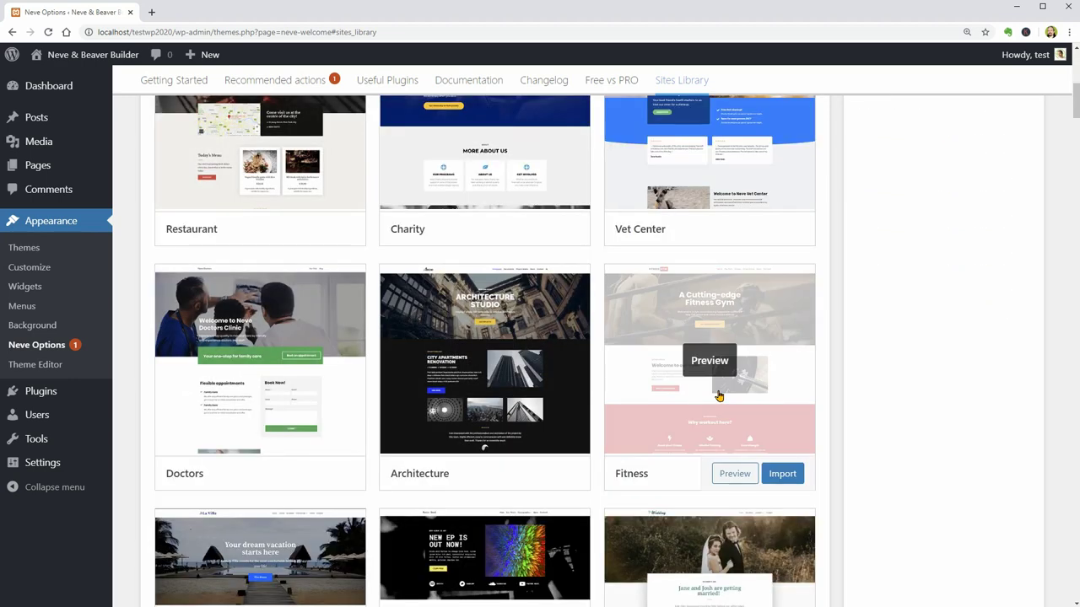
scroll(719, 396, down, 9)
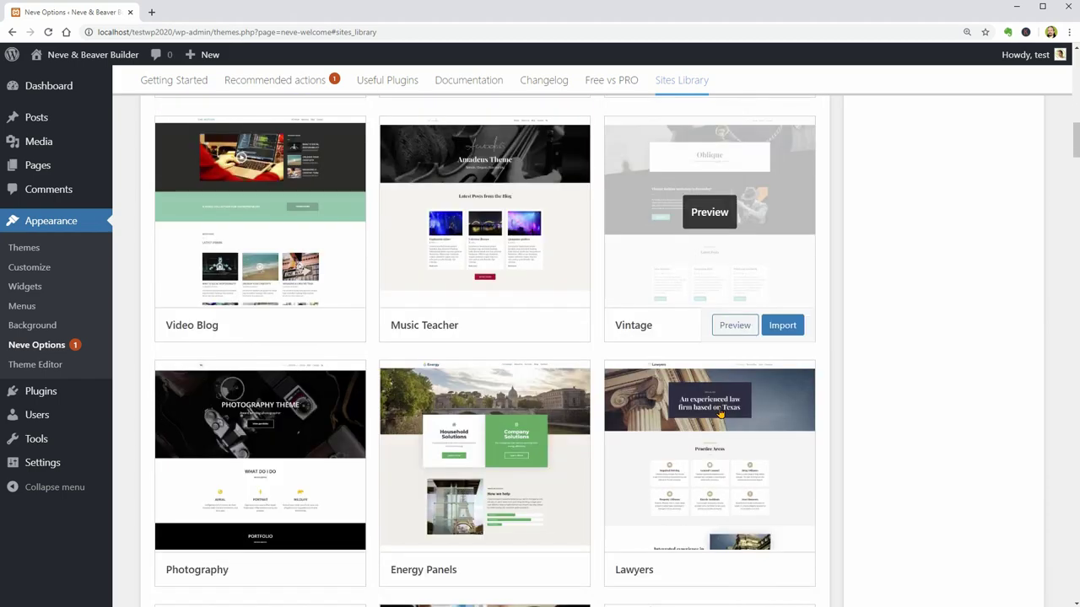
scroll(719, 414, down, 9)
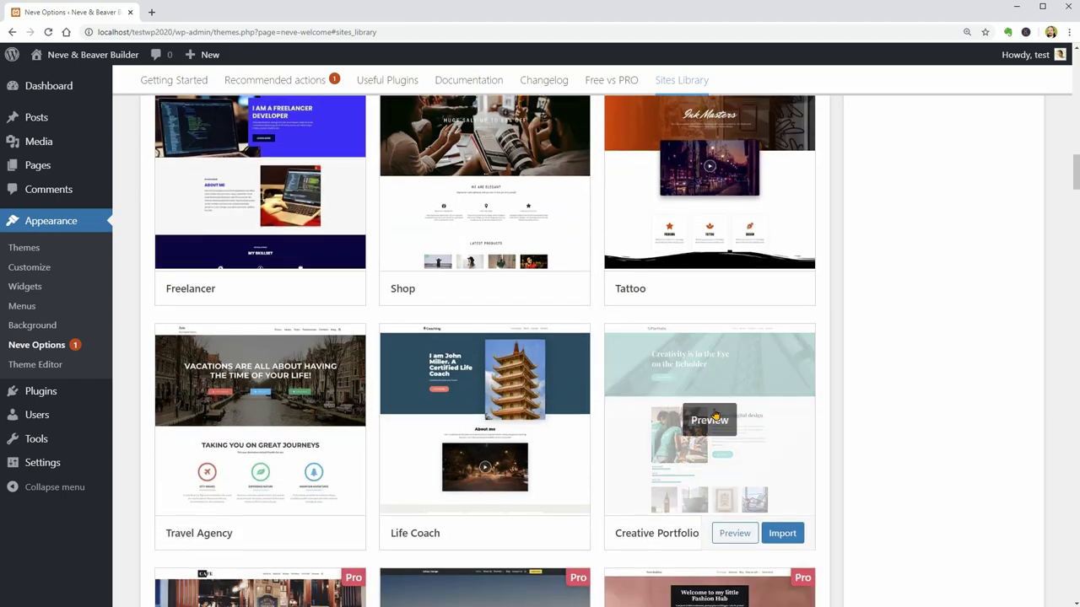
scroll(714, 415, down, 1)
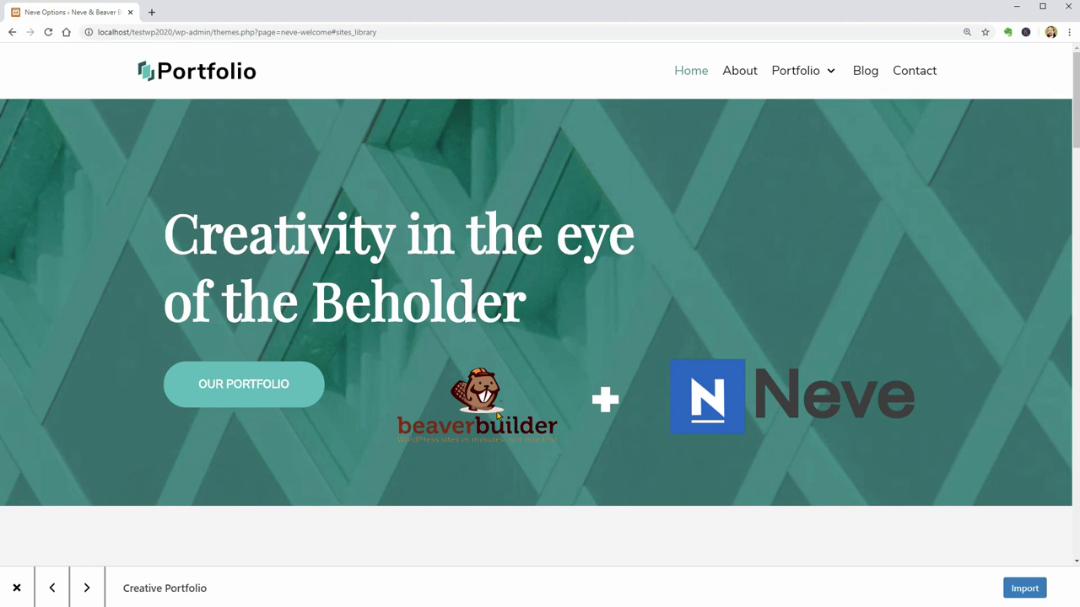
click(16, 588)
scroll(1072, 181, up, 10)
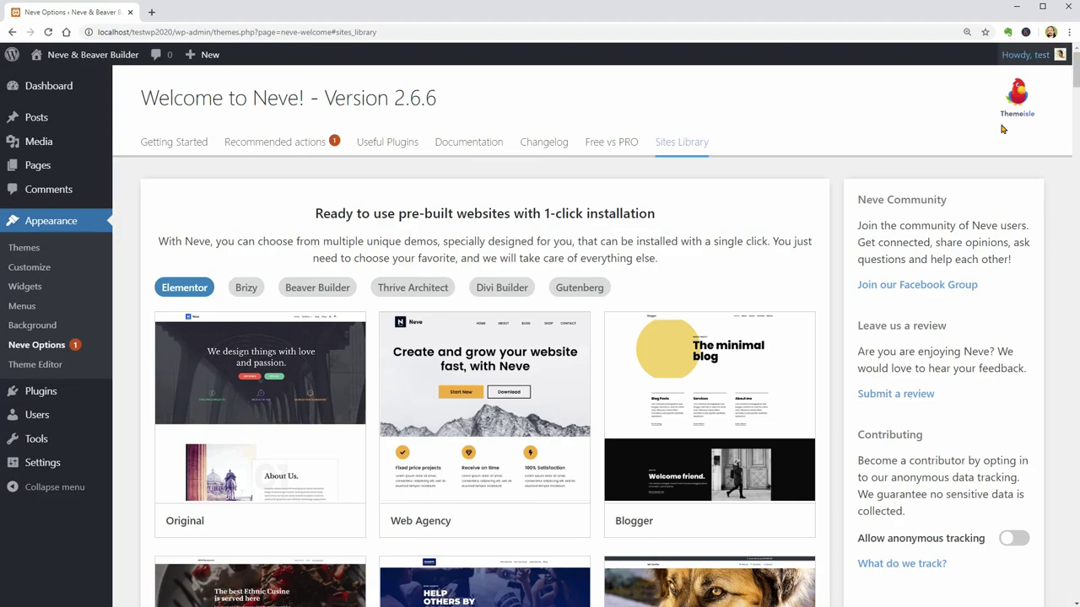
Filter the starter sites to Beaver Builder and scroll to the Creative Portfolio demo
click(312, 295)
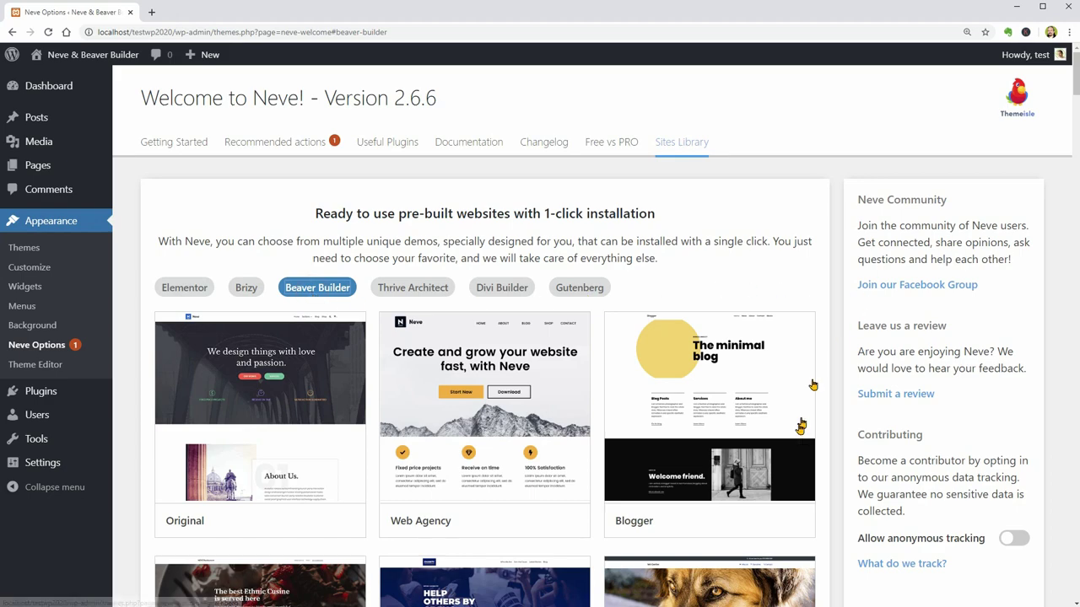
scroll(802, 465, down, 2)
scroll(802, 465, down, 5)
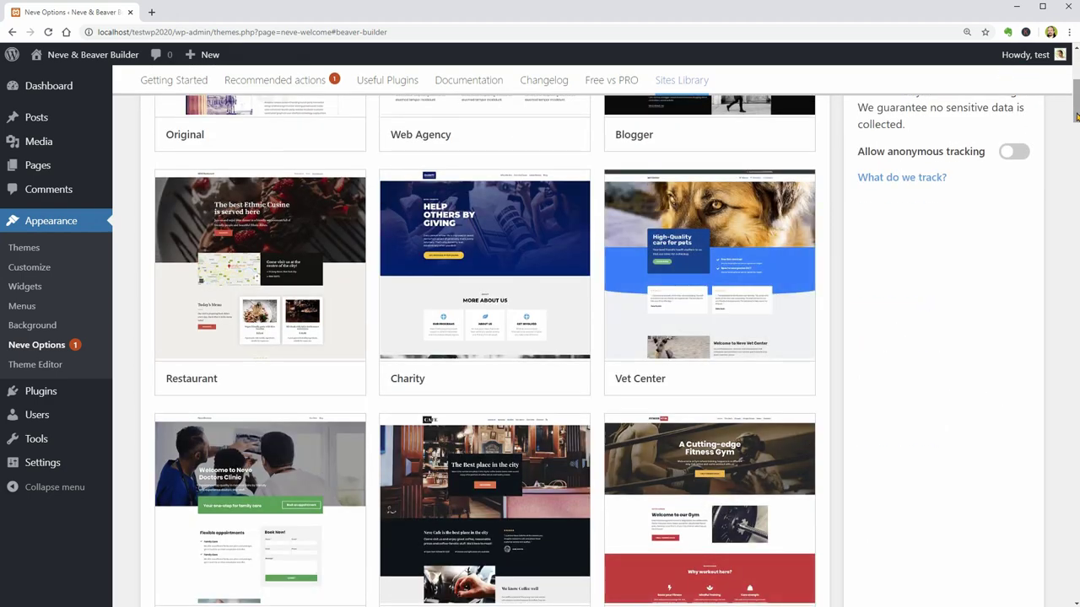
drag(1074, 112, 1076, 250)
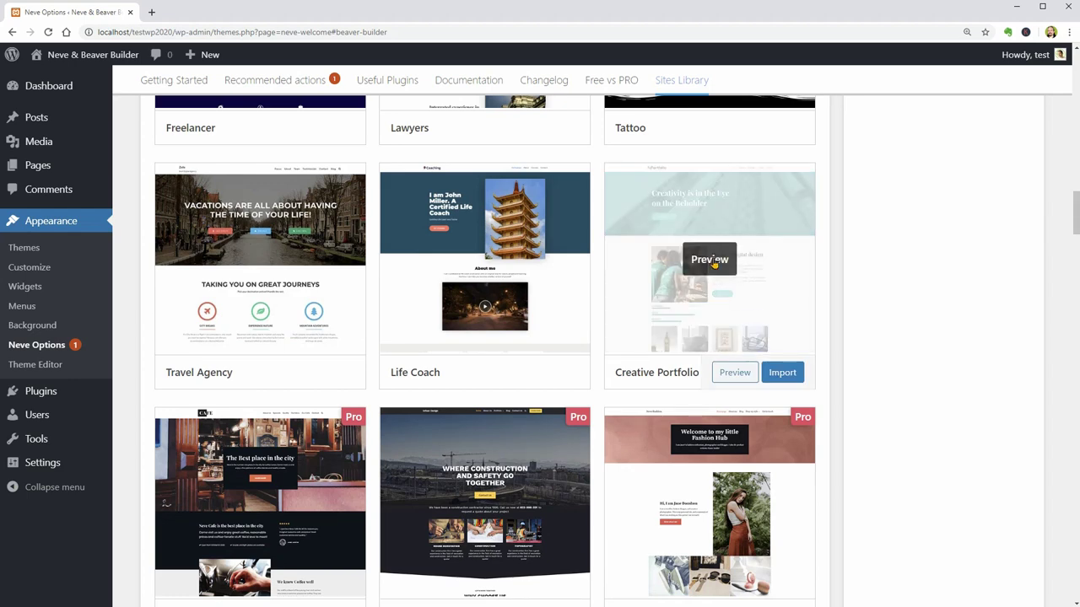
Preview Creative Portfolio, scroll through its home page, and return to the top
click(713, 260)
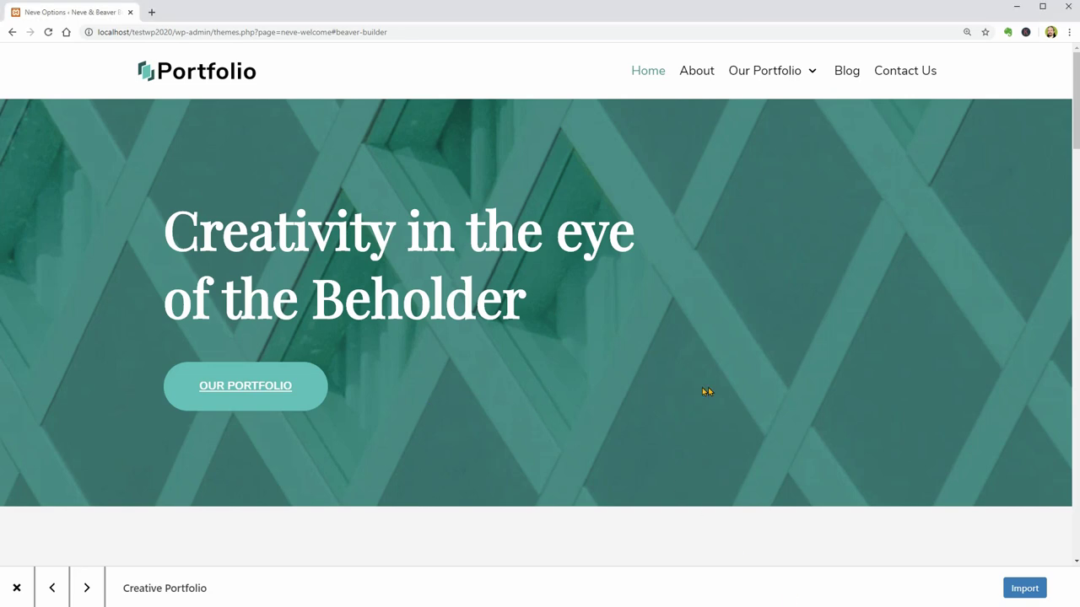
scroll(1071, 191, down, 5)
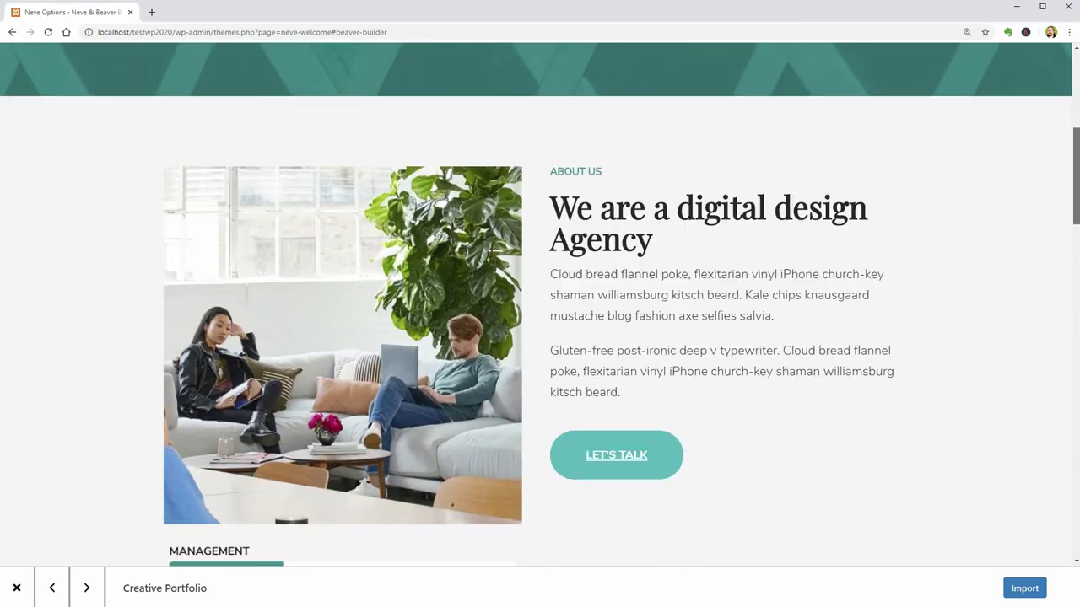
scroll(540, 303, down, 3)
scroll(540, 303, down, 6)
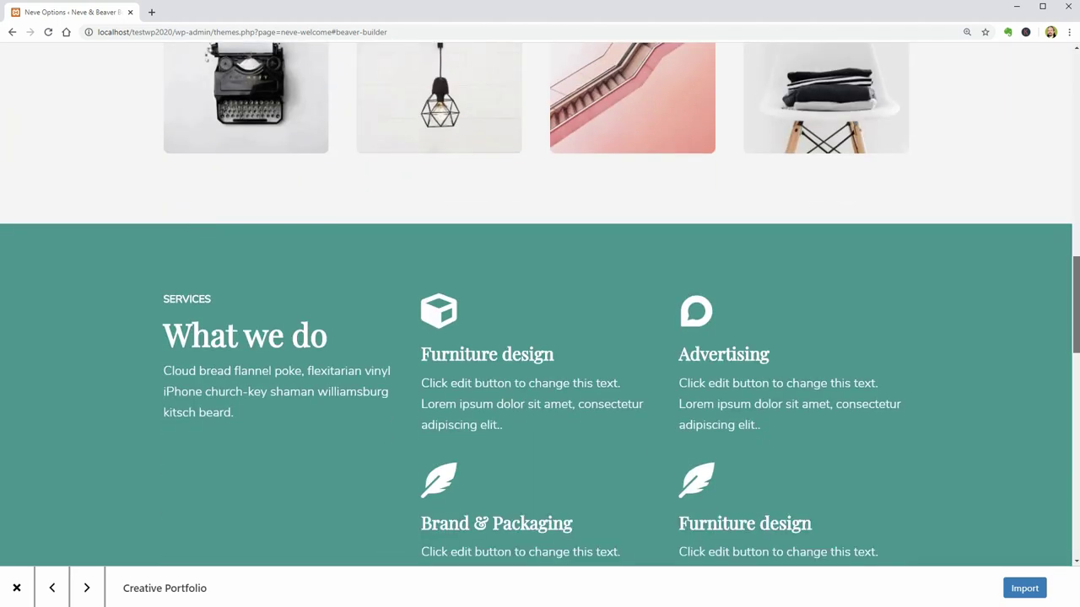
scroll(540, 304, down, 7)
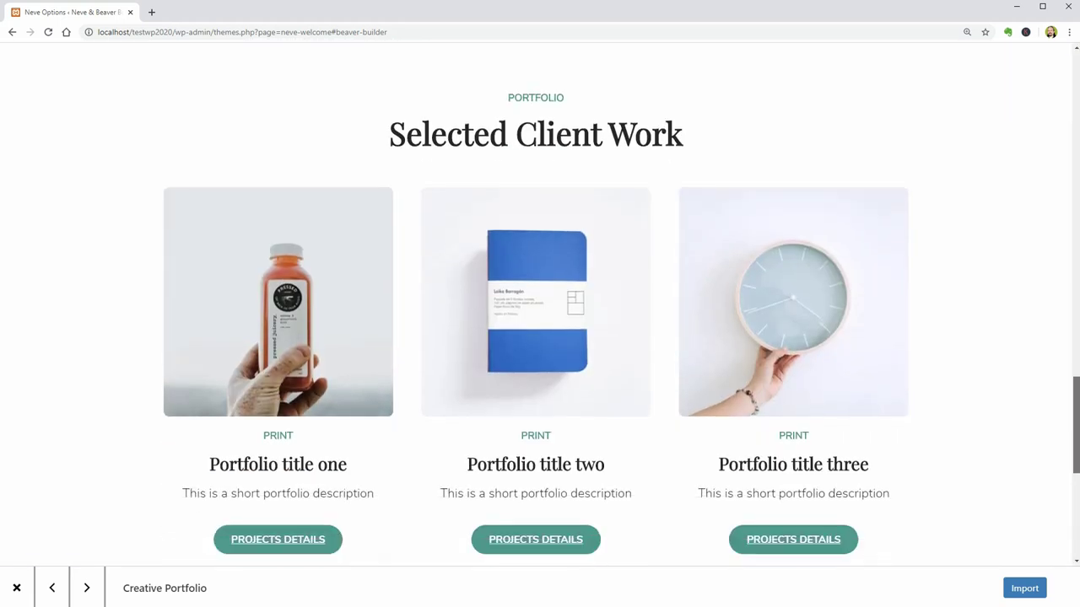
scroll(540, 304, down, 5)
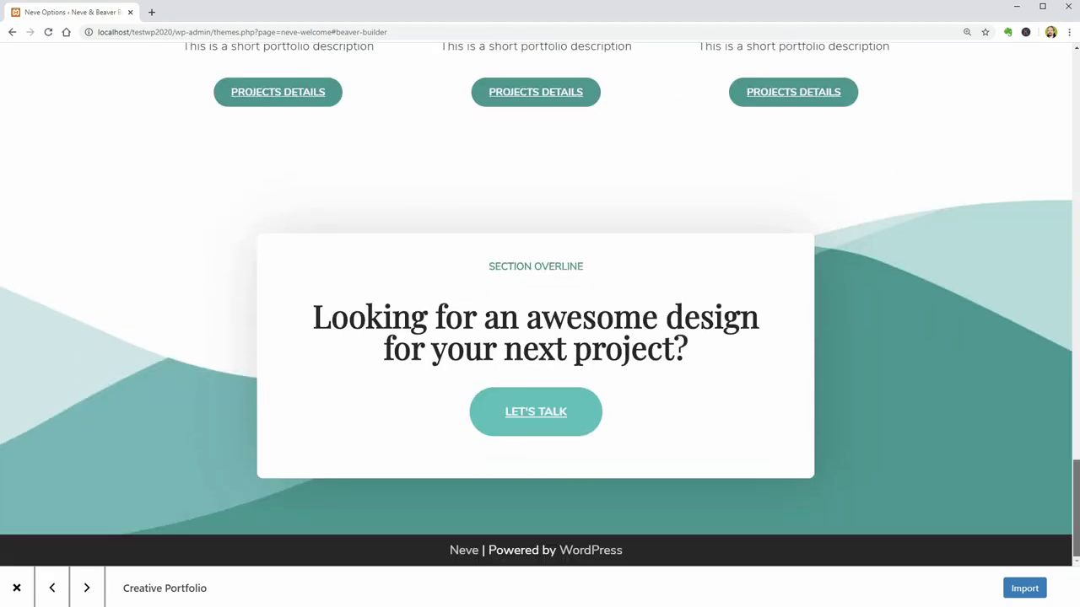
key(Home)
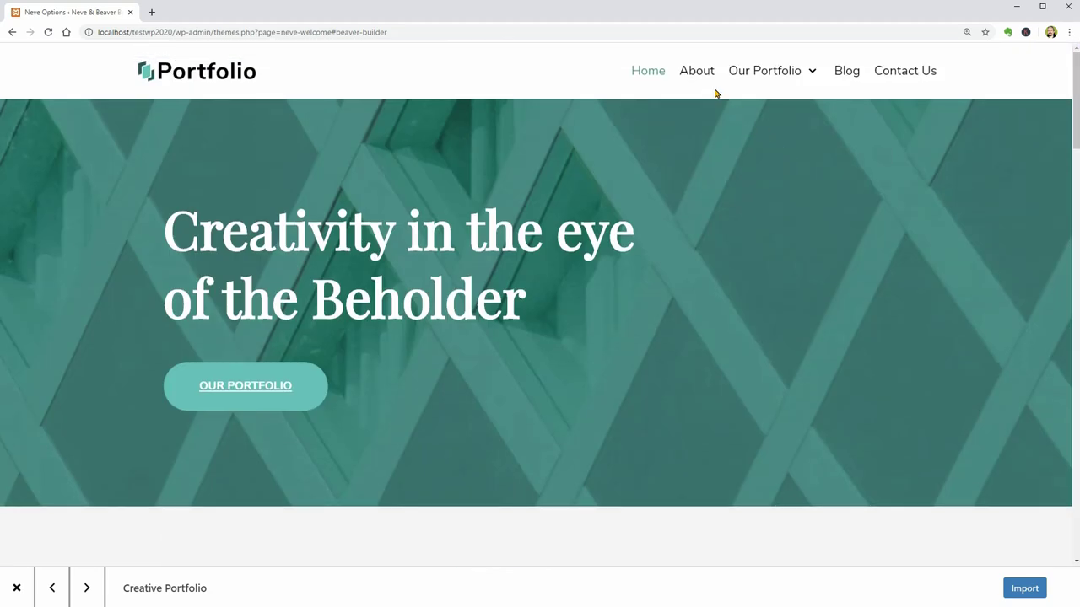
Open the demo's About Us page and scroll through it
click(699, 73)
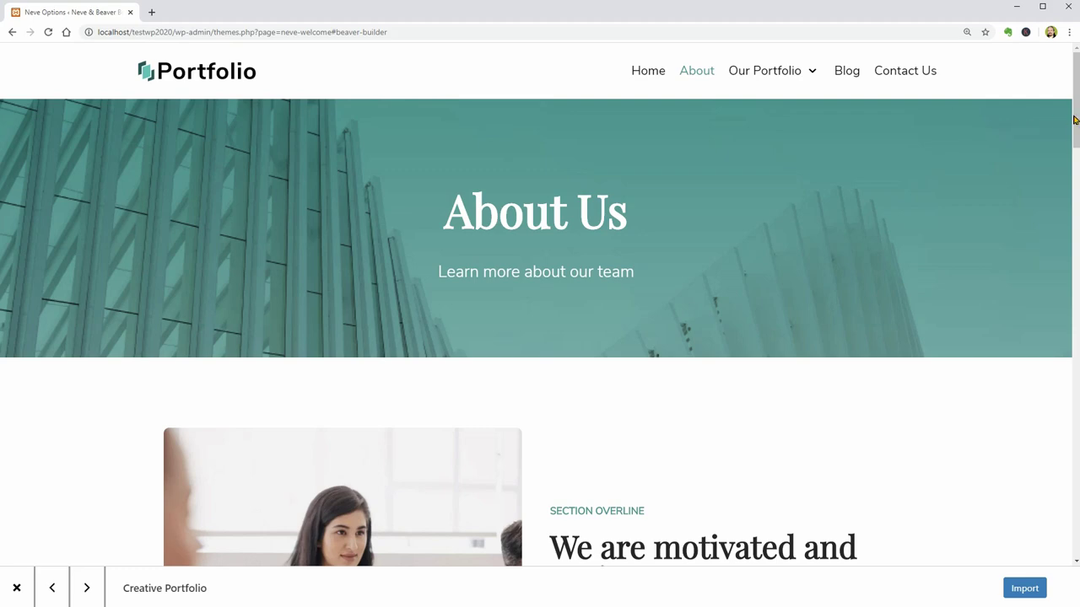
drag(1076, 120, 1076, 258)
scroll(489, 448, down, 1)
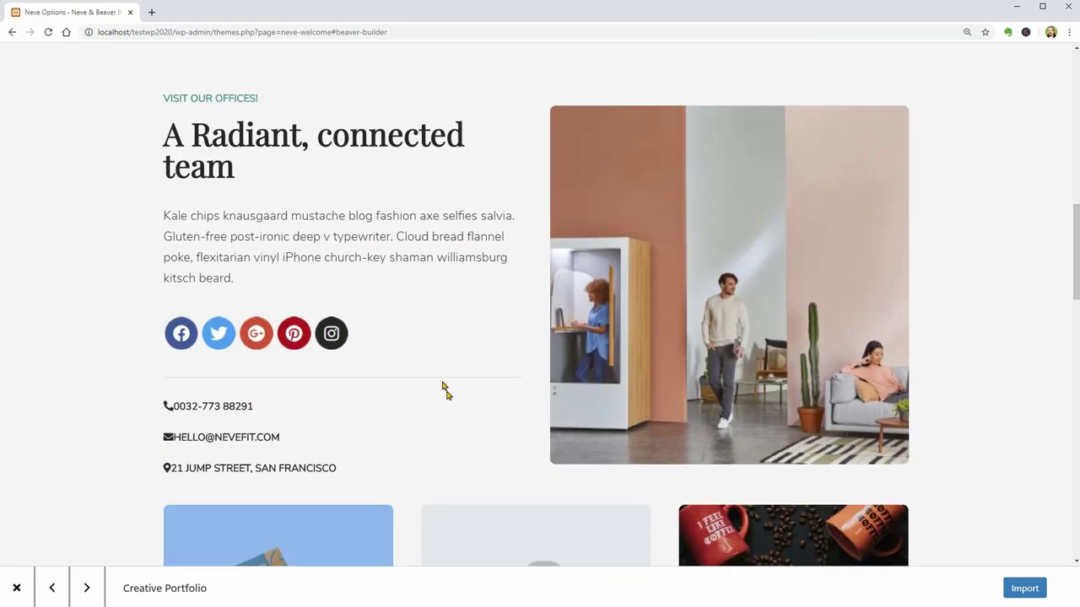
scroll(441, 344, down, 1)
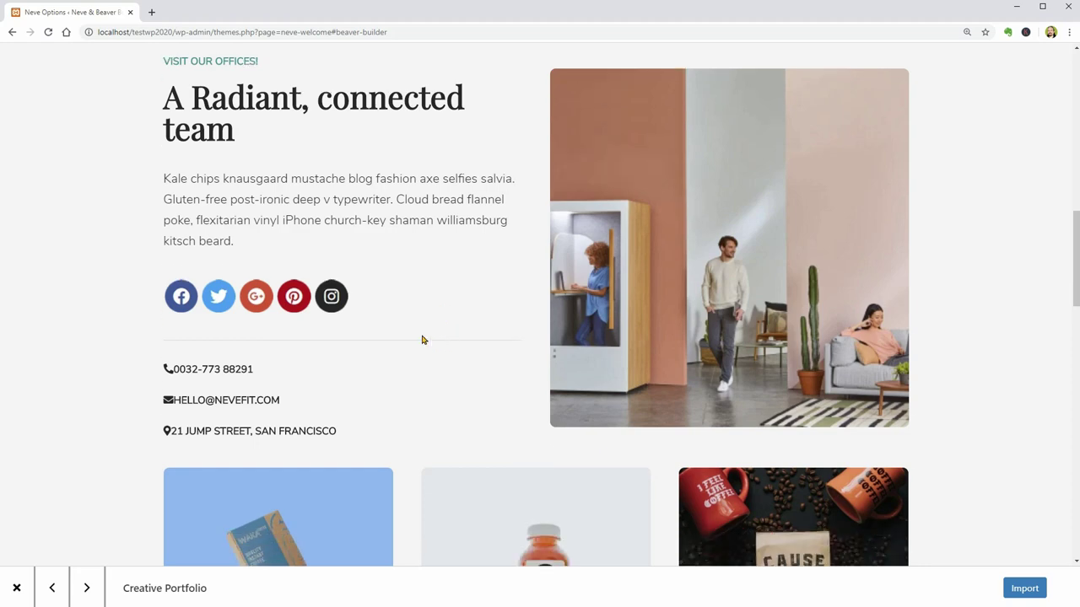
scroll(349, 381, down, 3)
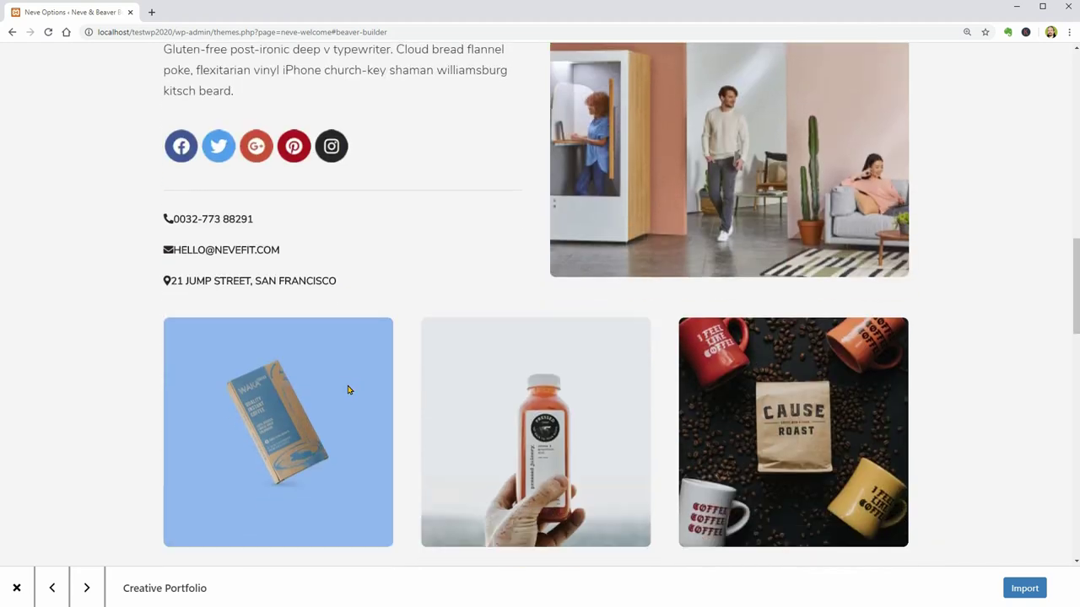
scroll(348, 388, down, 6)
scroll(347, 387, down, 2)
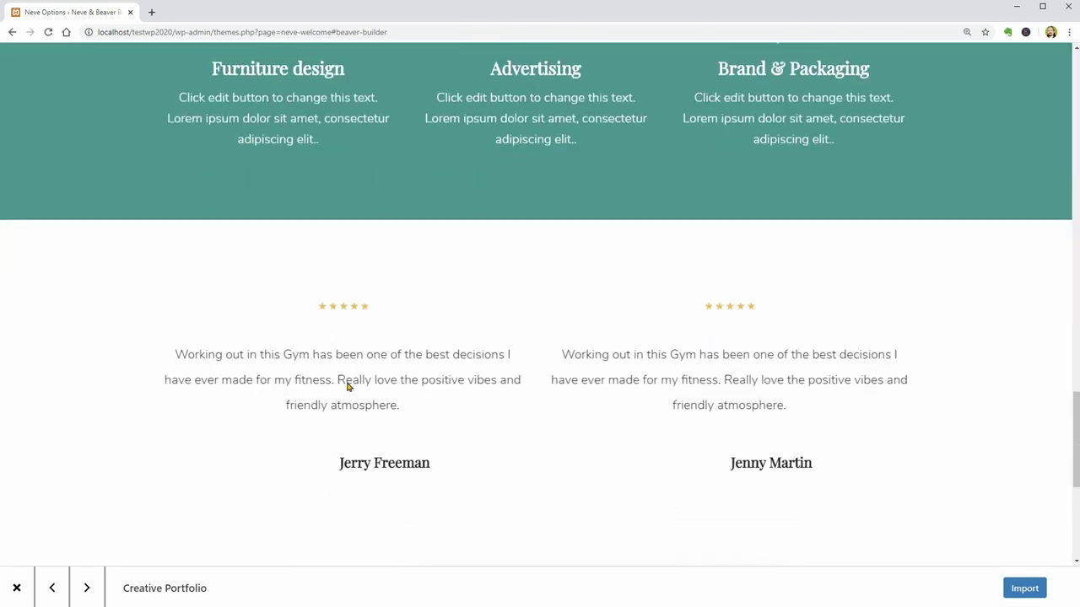
drag(1077, 420, 1078, 530)
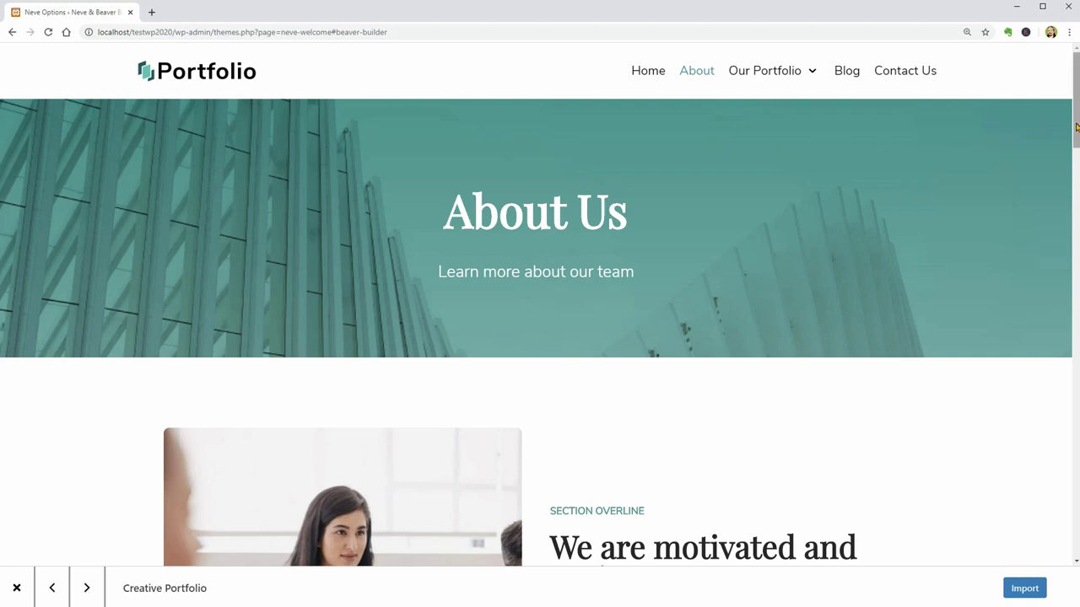
drag(1077, 123, 1070, 68)
Open Our Portfolio > Portfolio Single, the 'Boxed water packaging and Branding' project page
click(778, 71)
mouse_move(785, 77)
click(777, 104)
drag(1076, 121, 1075, 84)
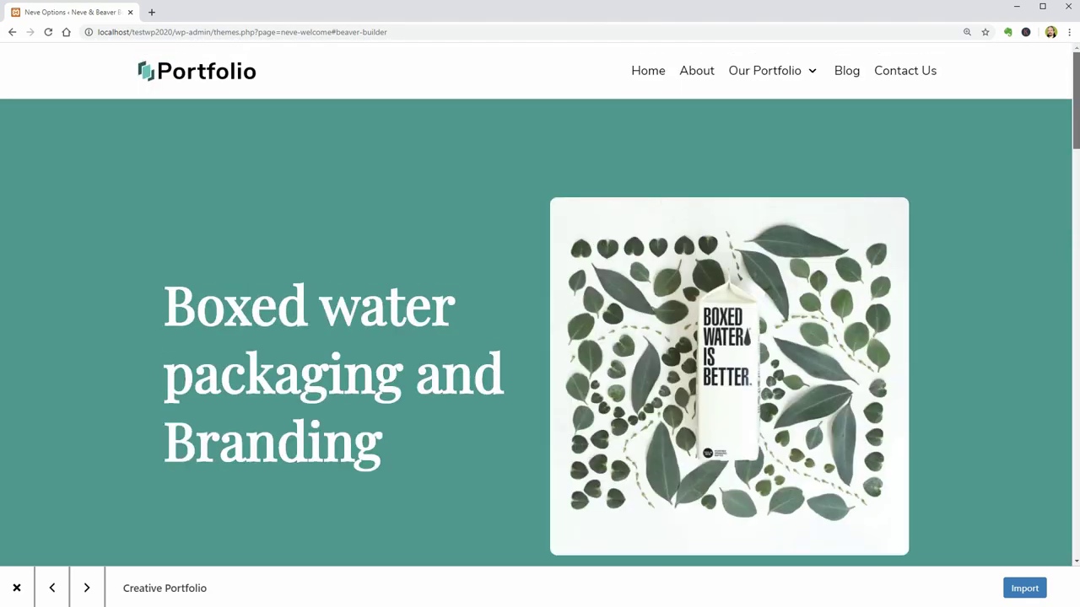
Look over the demo's Blog and Contact Us pages, then open its import options
click(846, 81)
scroll(1070, 164, down, 3)
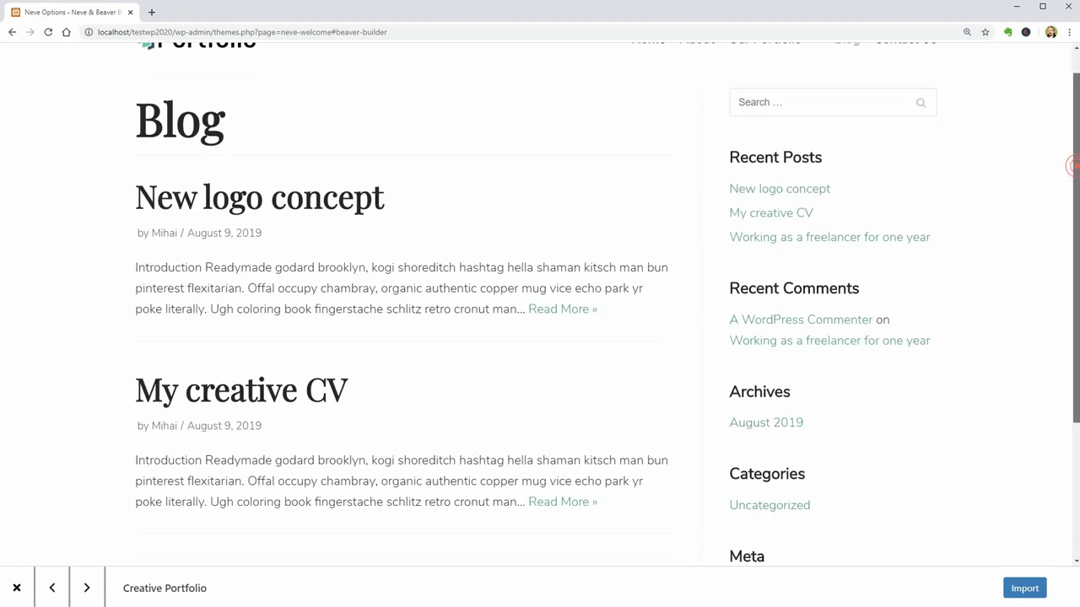
scroll(1070, 164, up, 3)
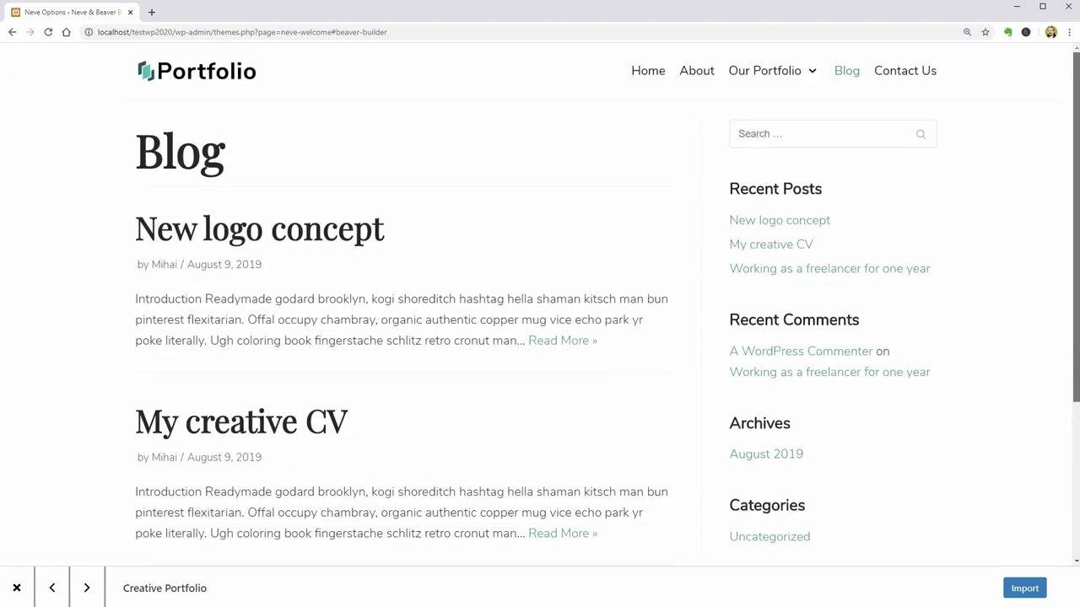
click(911, 75)
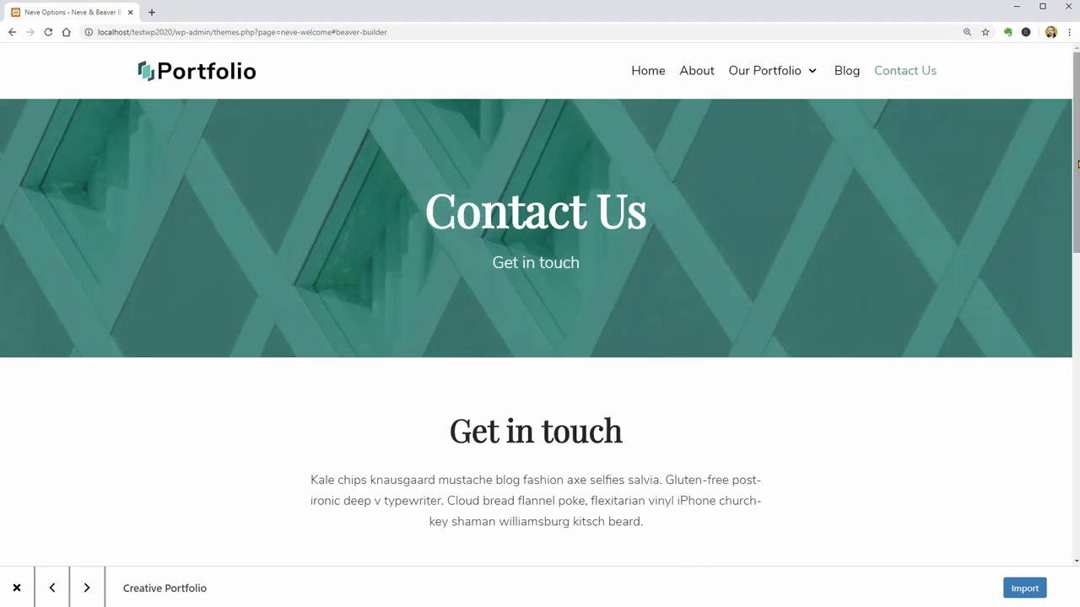
scroll(1069, 160, down, 4)
scroll(540, 304, down, 5)
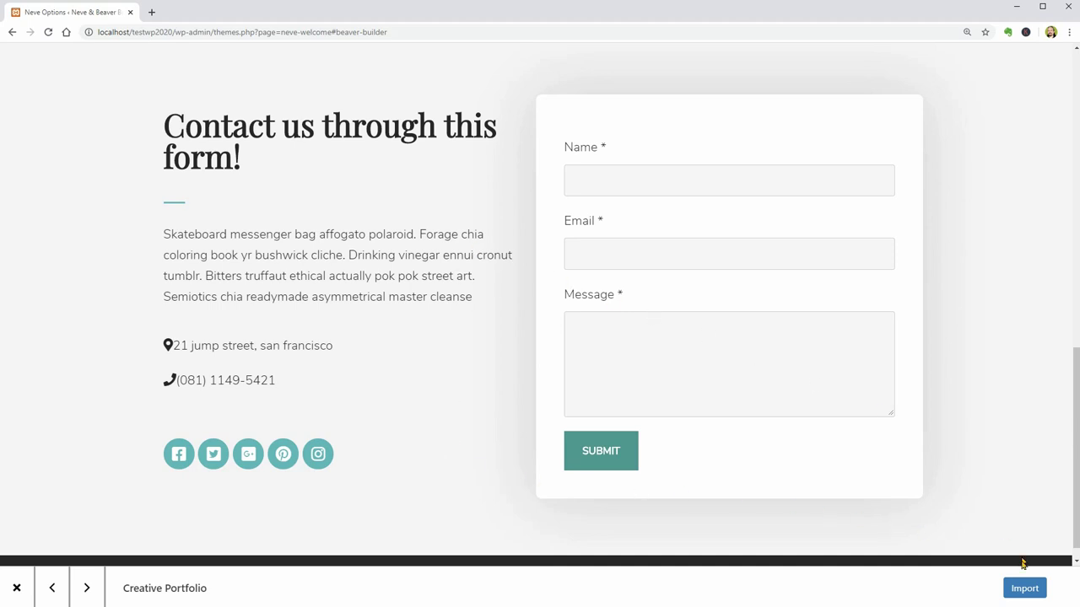
click(1026, 588)
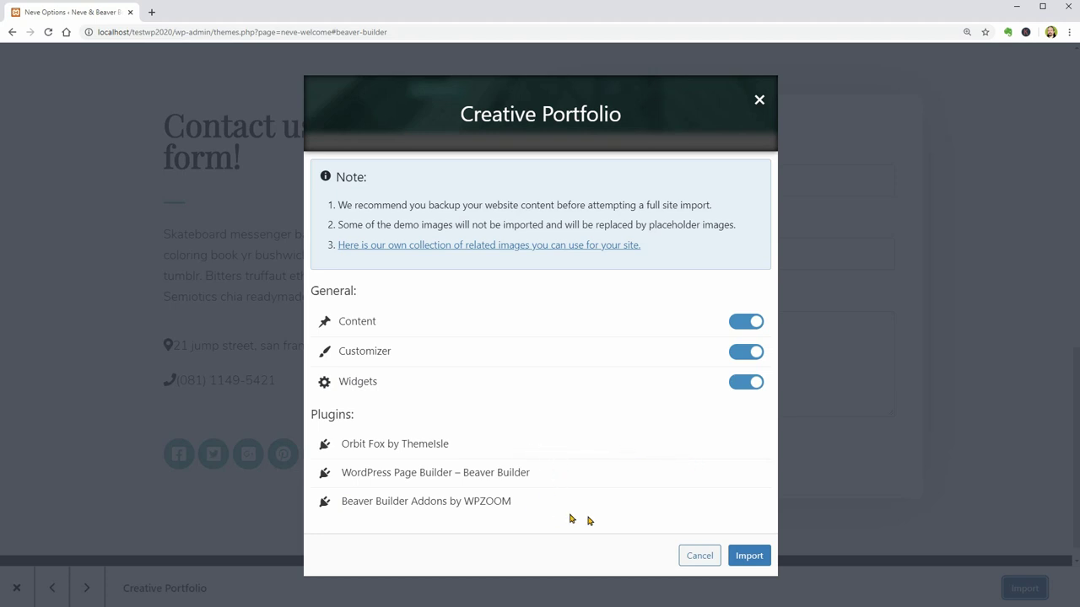
Import Creative Portfolio with content, Customizer settings and widgets, then view the site in a new tab
click(748, 555)
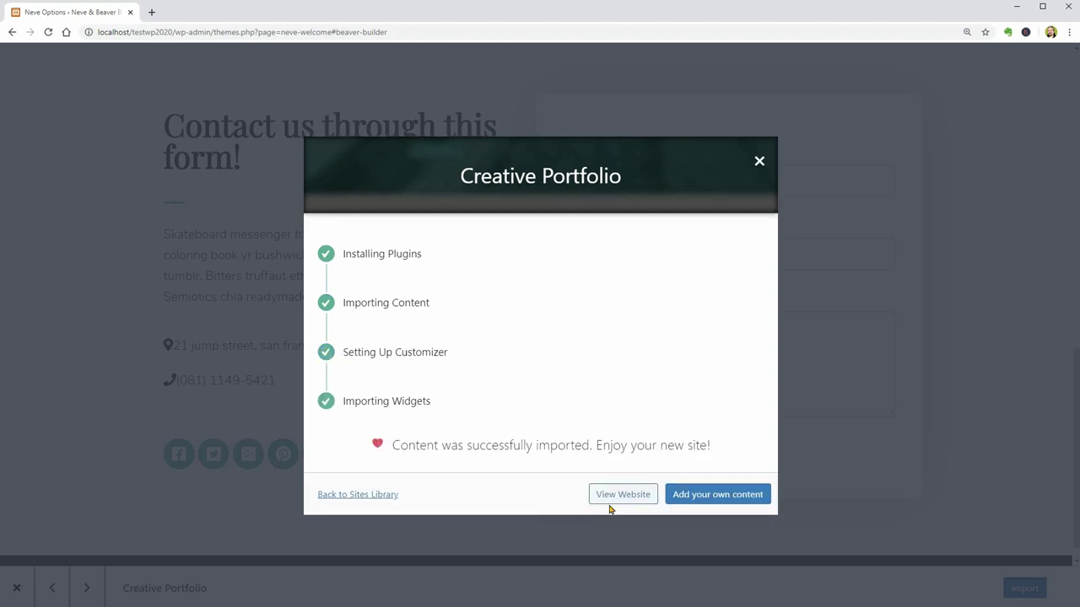
right_click(621, 497)
click(652, 506)
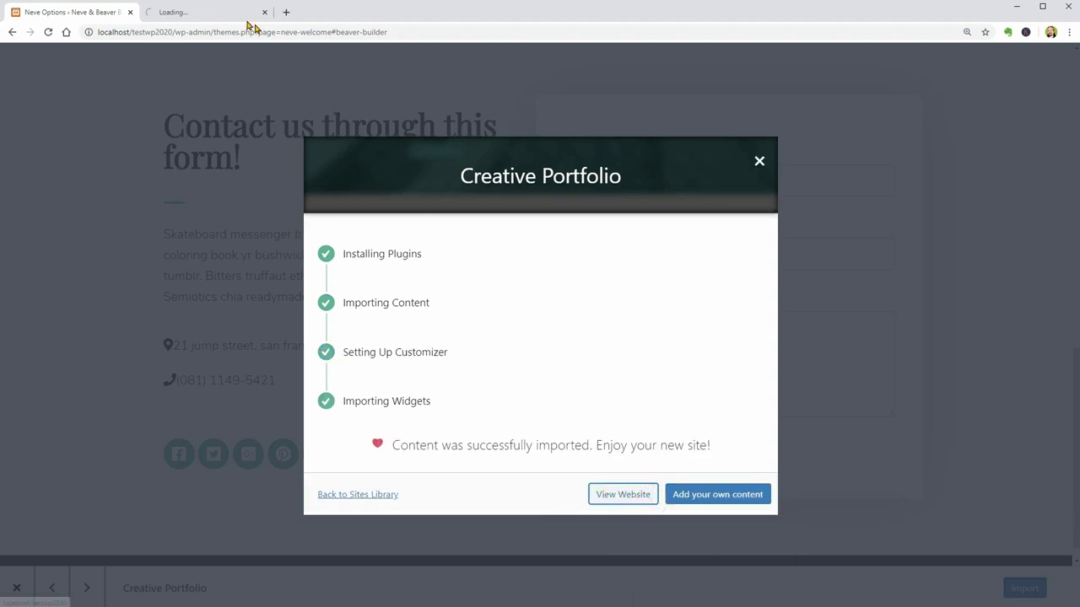
key(ctrl+Tab)
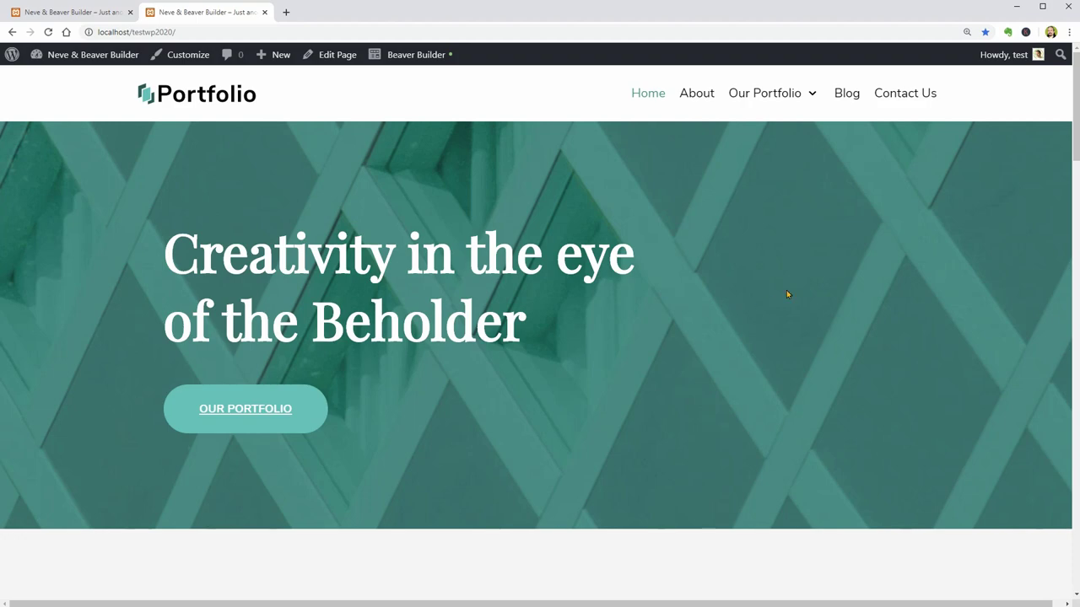
Scroll the imported home page, then type 'login' after the site address and cancel the edit
drag(1070, 142, 1074, 455)
drag(1074, 388, 1074, 110)
click(187, 31)
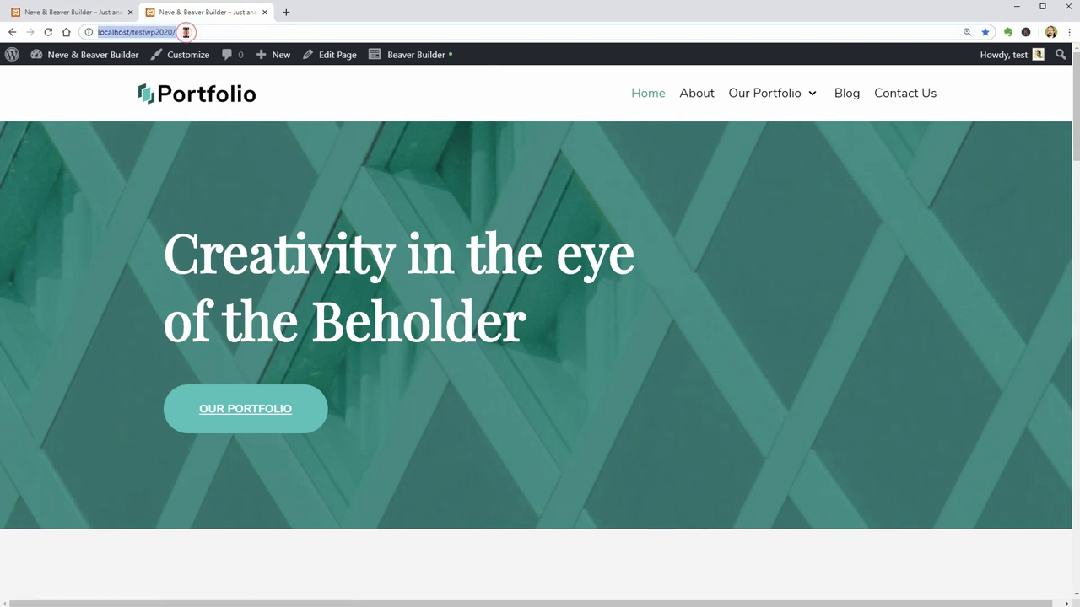
click(193, 31)
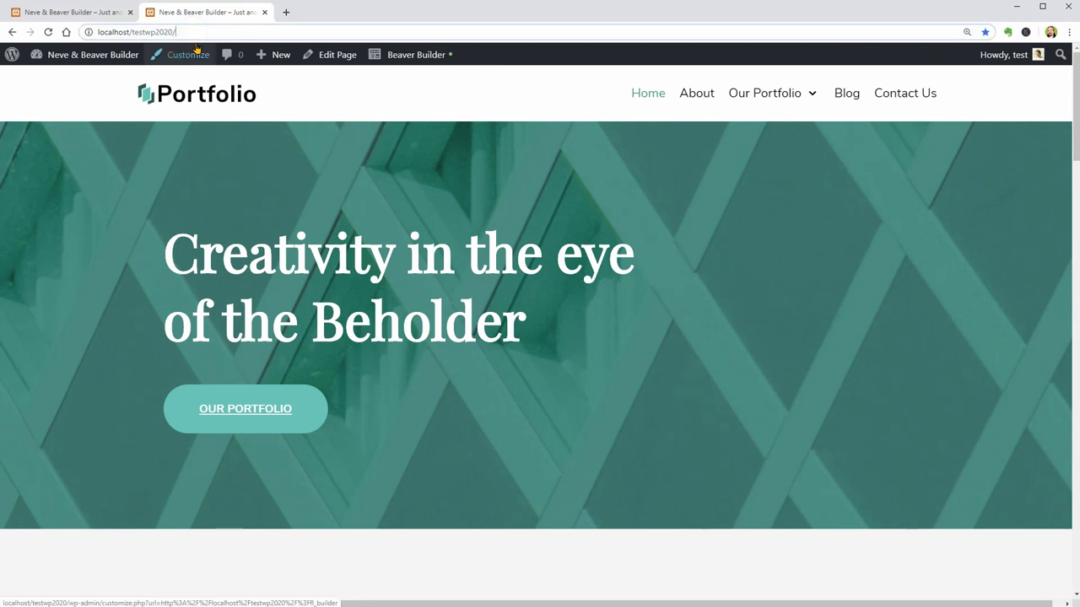
text(login)
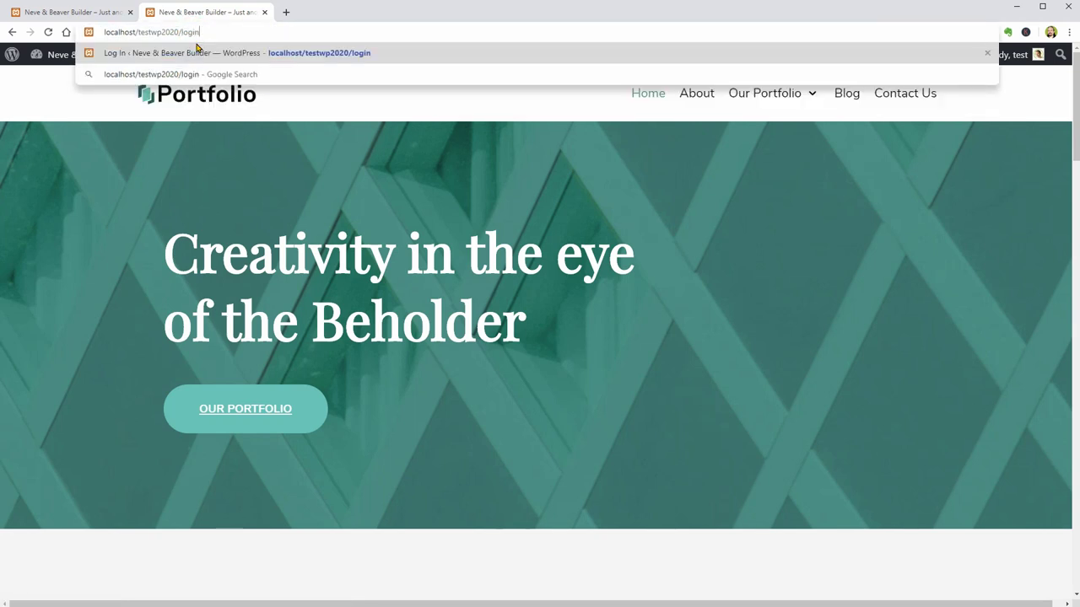
key(Escape)
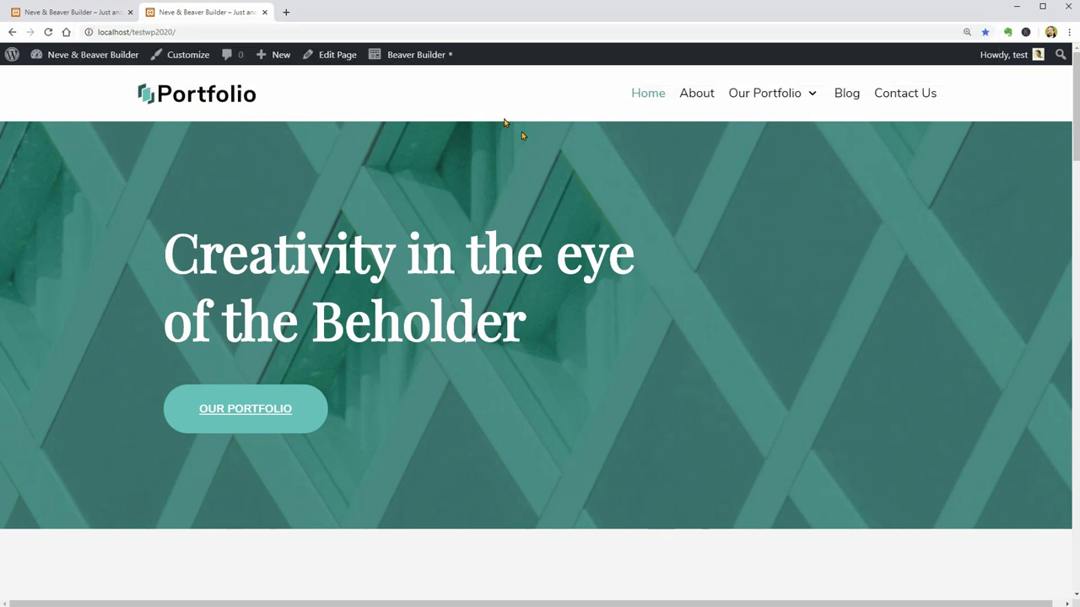
Open the Home page in Beaver Builder and publish it via Done > Publish
click(419, 56)
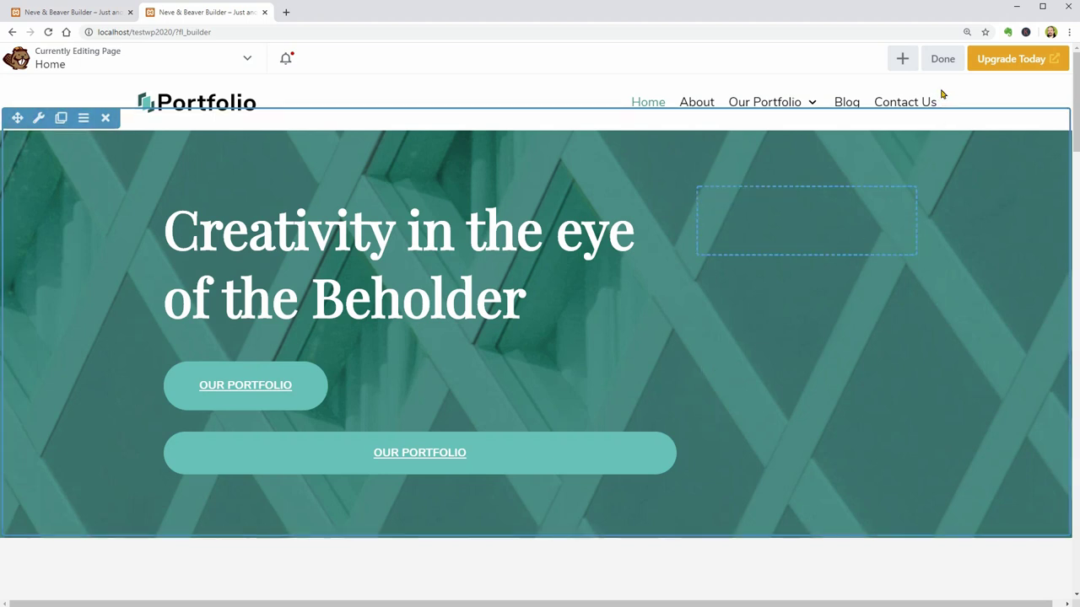
click(939, 59)
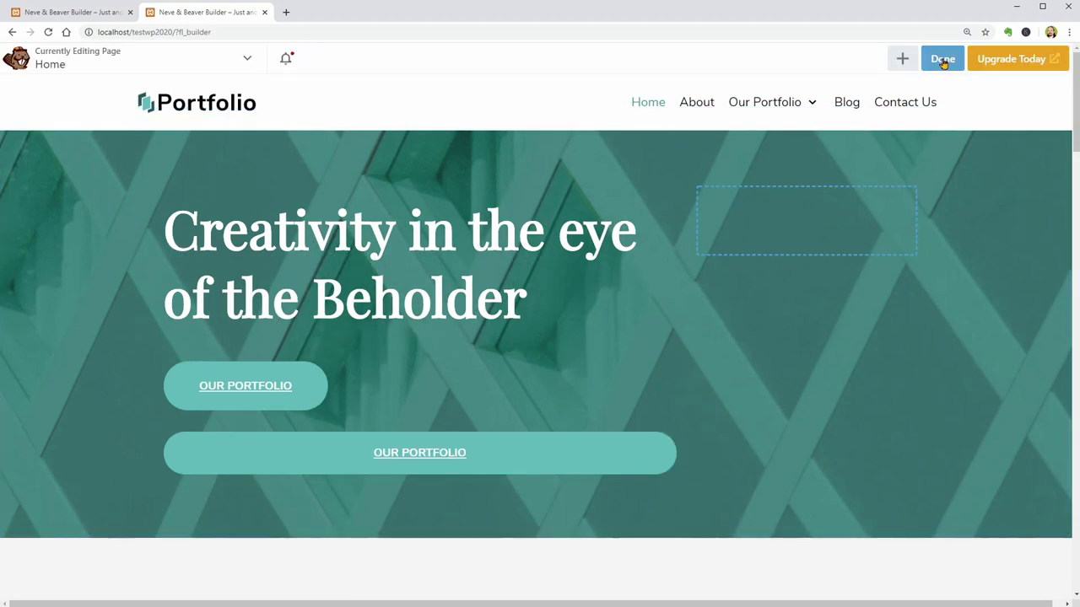
click(983, 61)
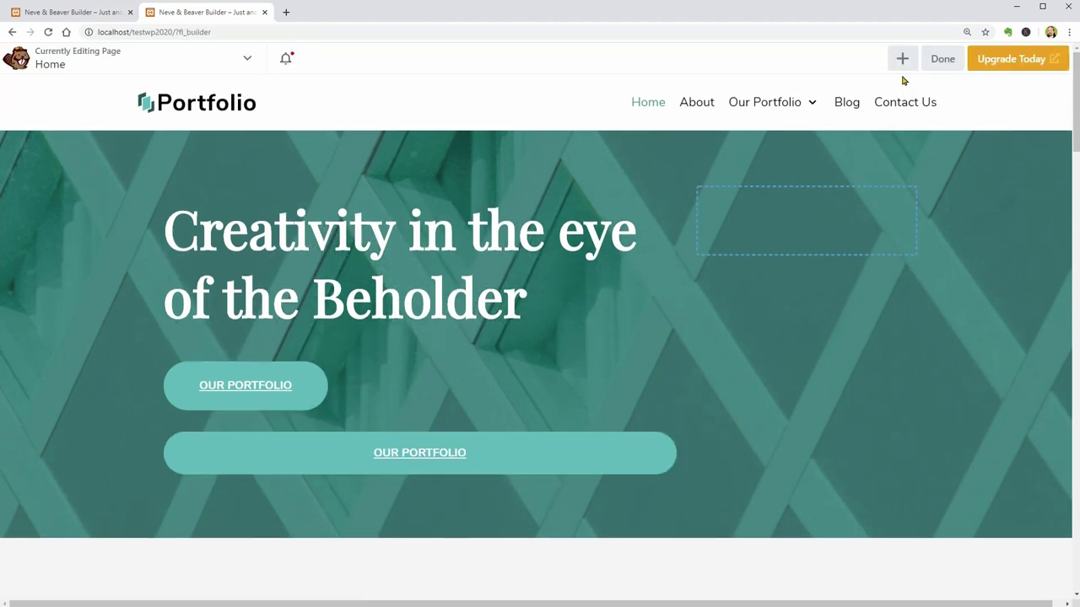
Drop a trial WPZOOM Button module onto the hero, then discard it
click(903, 60)
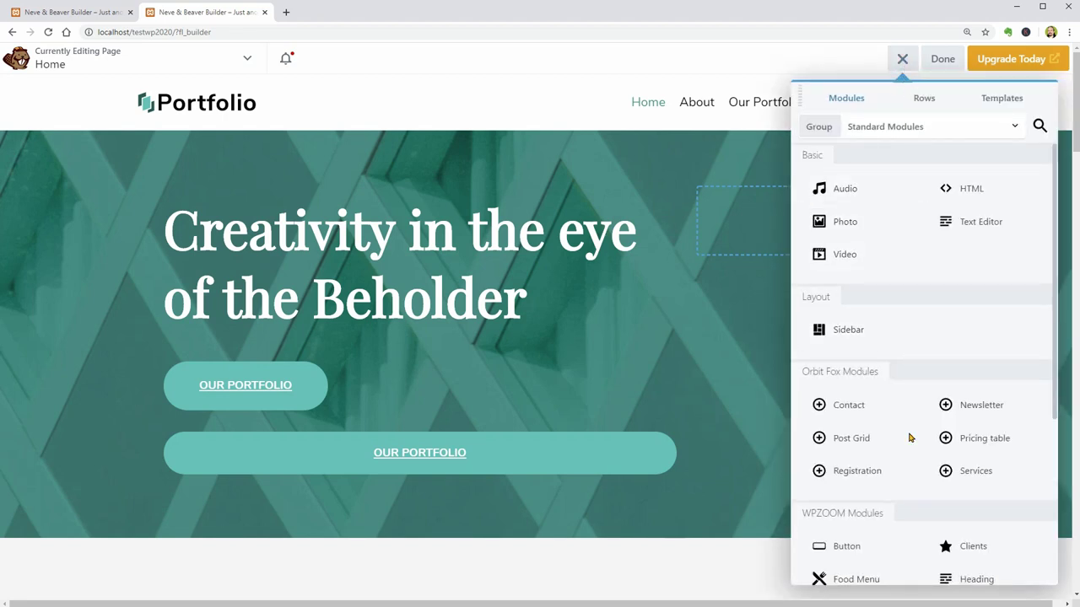
scroll(877, 279, down, 5)
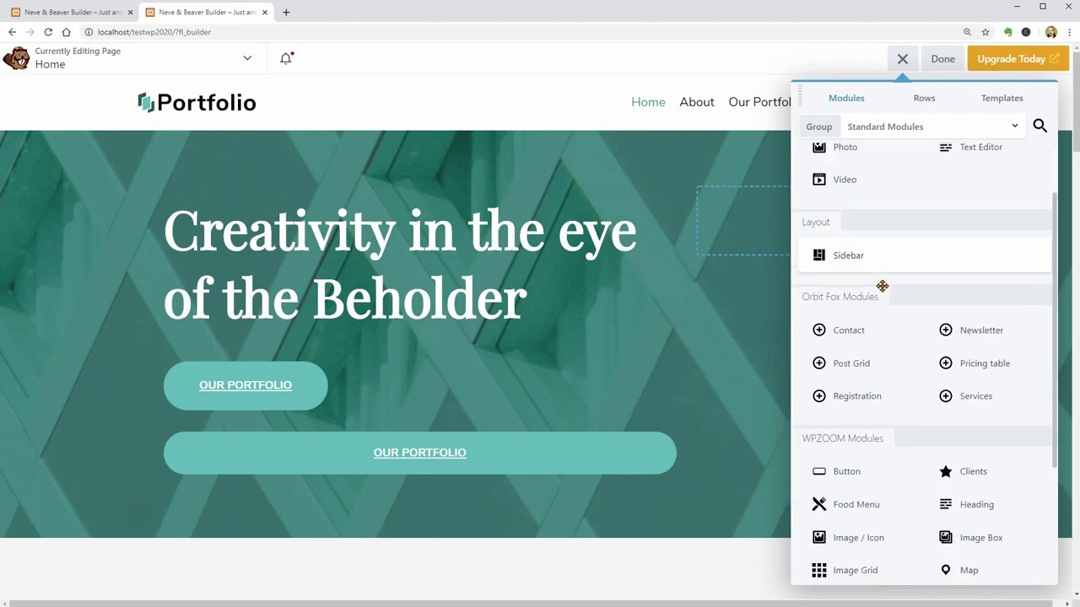
drag(860, 359, 485, 371)
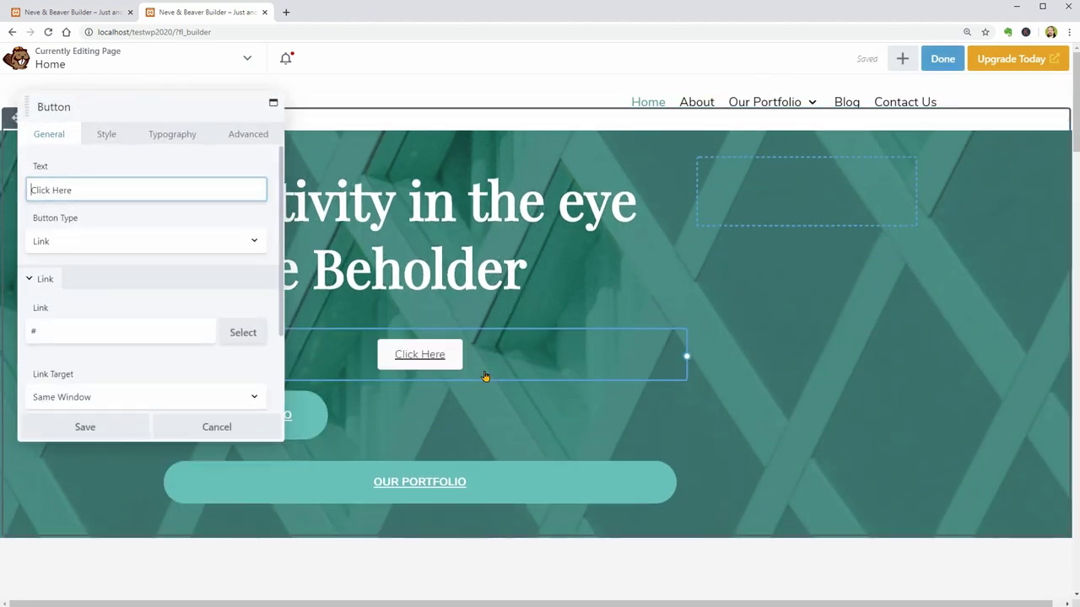
click(211, 427)
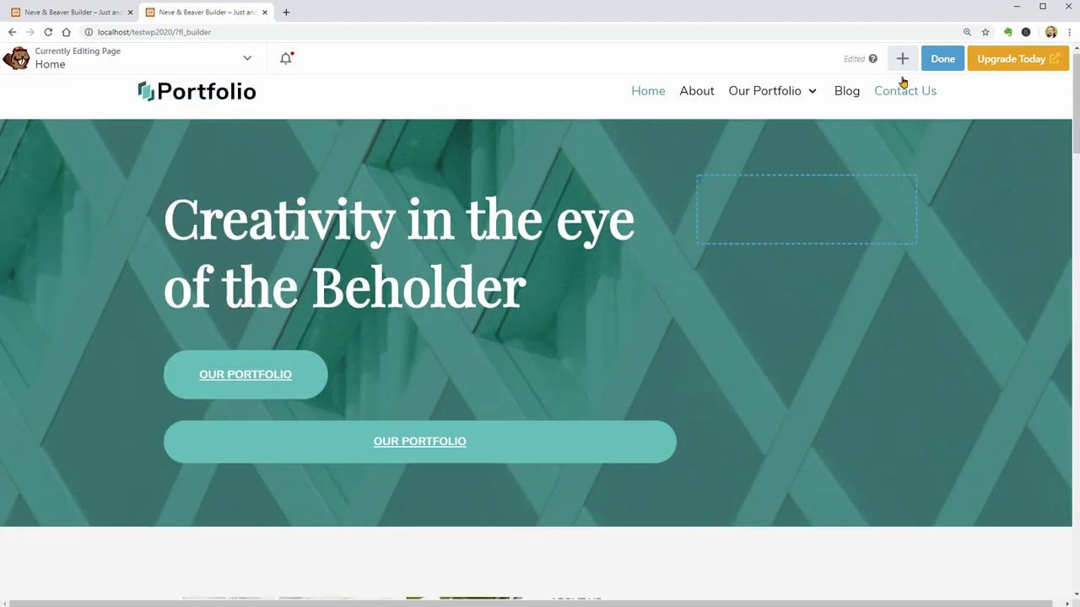
click(903, 61)
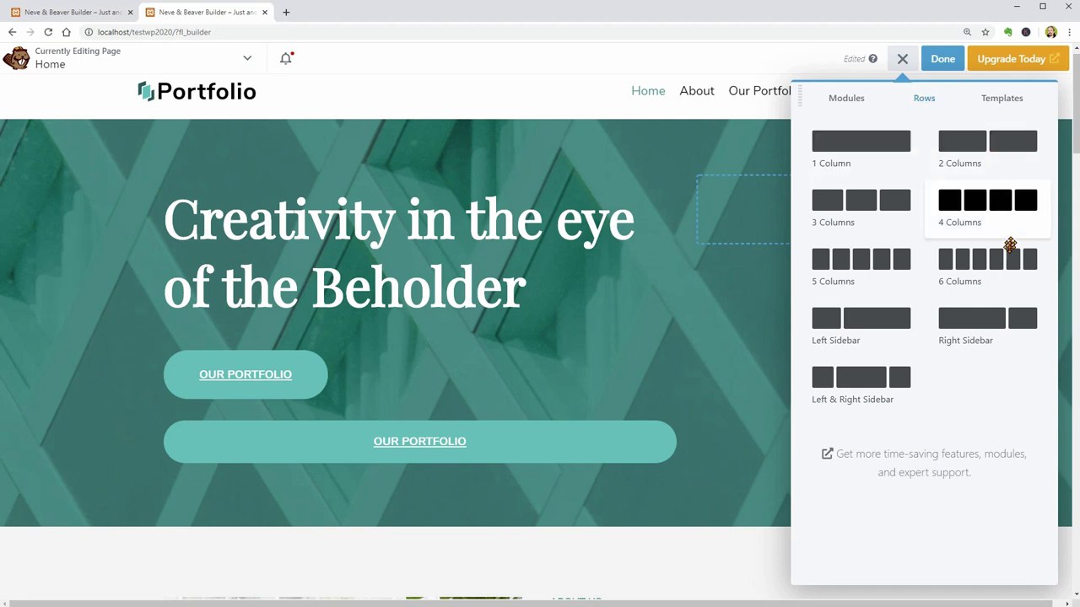
drag(871, 151, 547, 60)
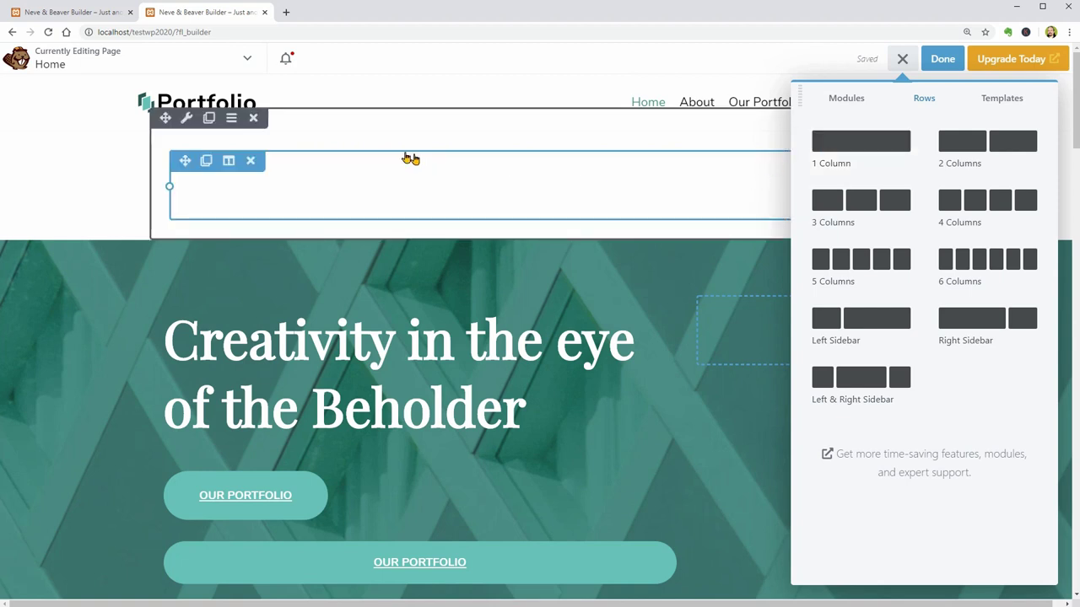
click(255, 118)
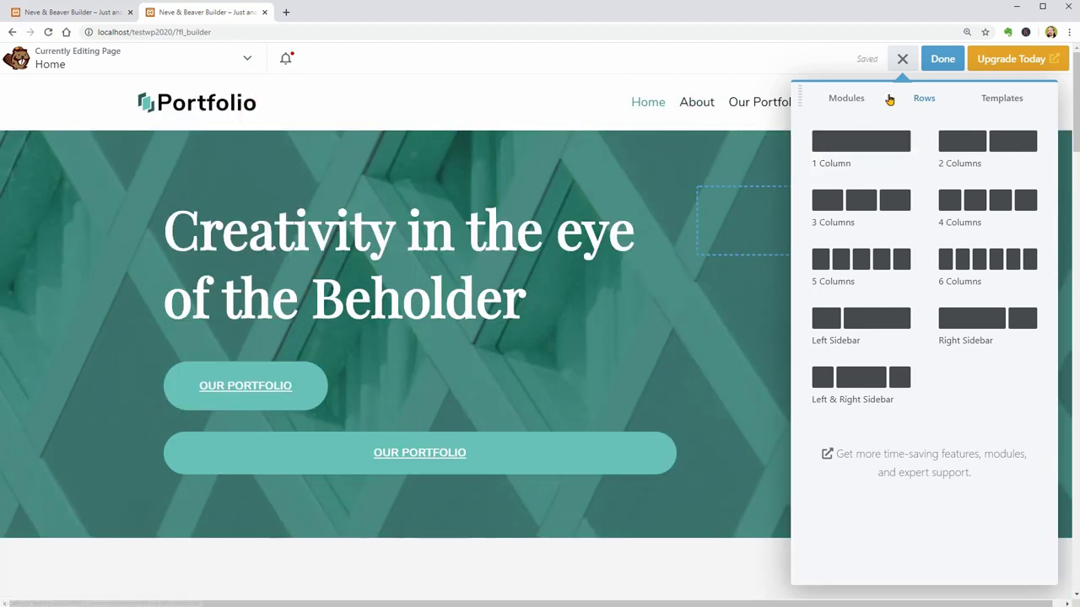
click(1004, 99)
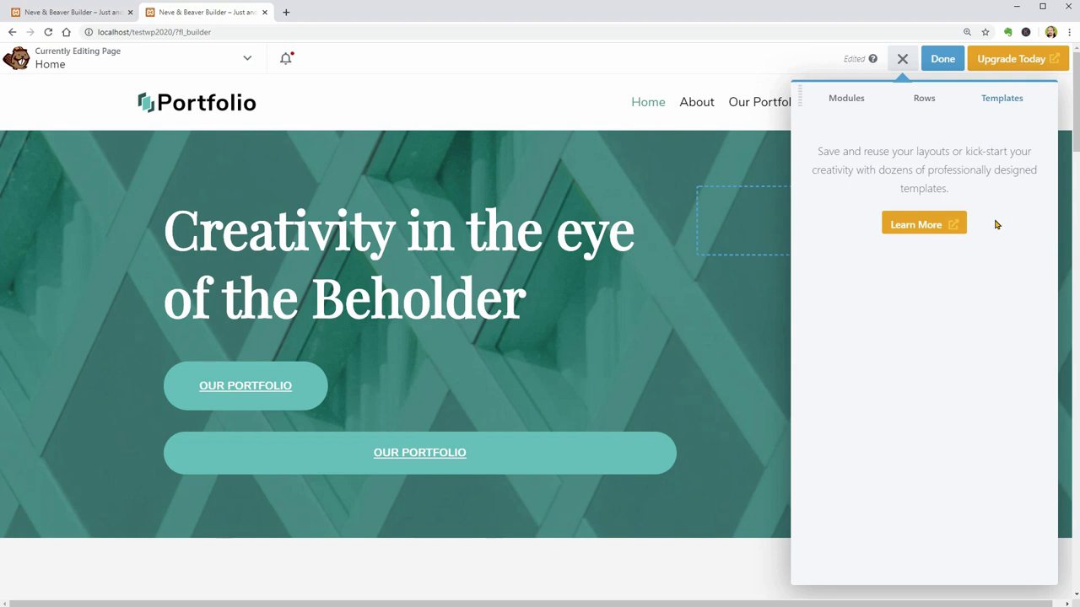
drag(802, 95, 2, 96)
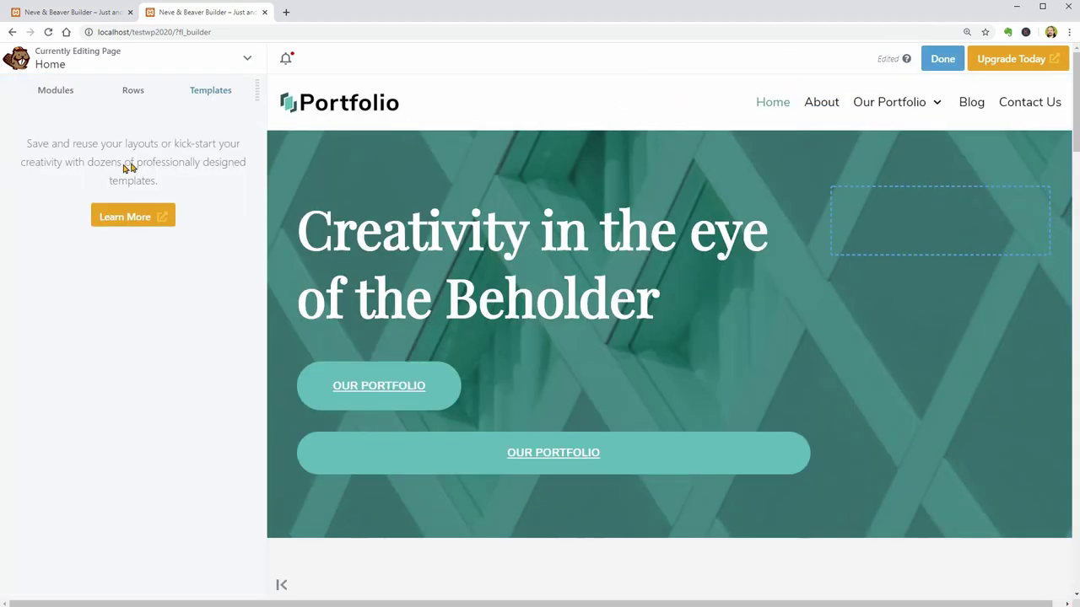
drag(265, 92, 1076, 135)
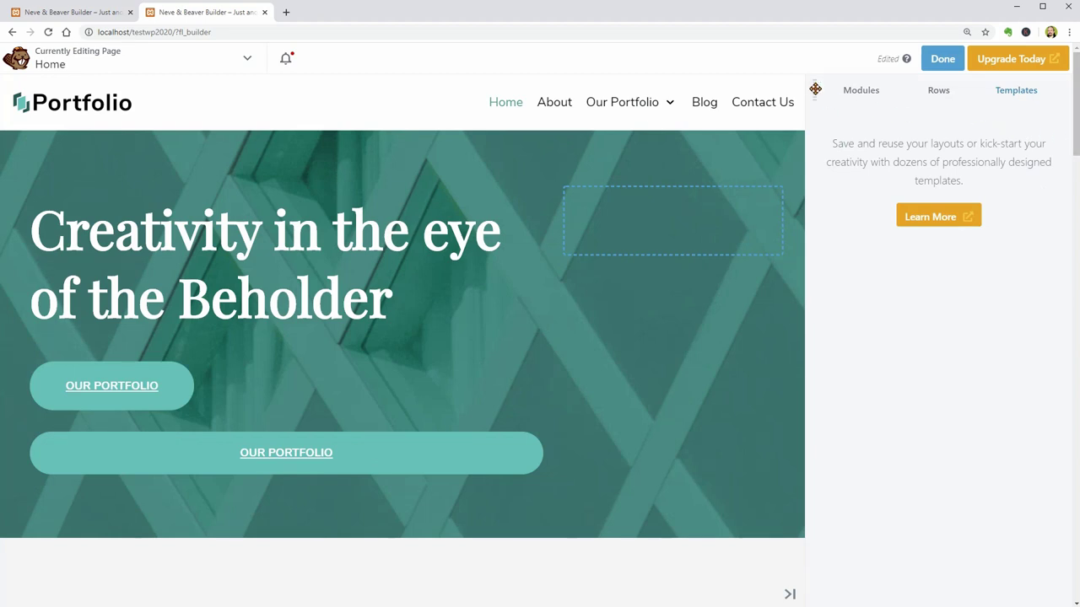
drag(815, 90, 779, 92)
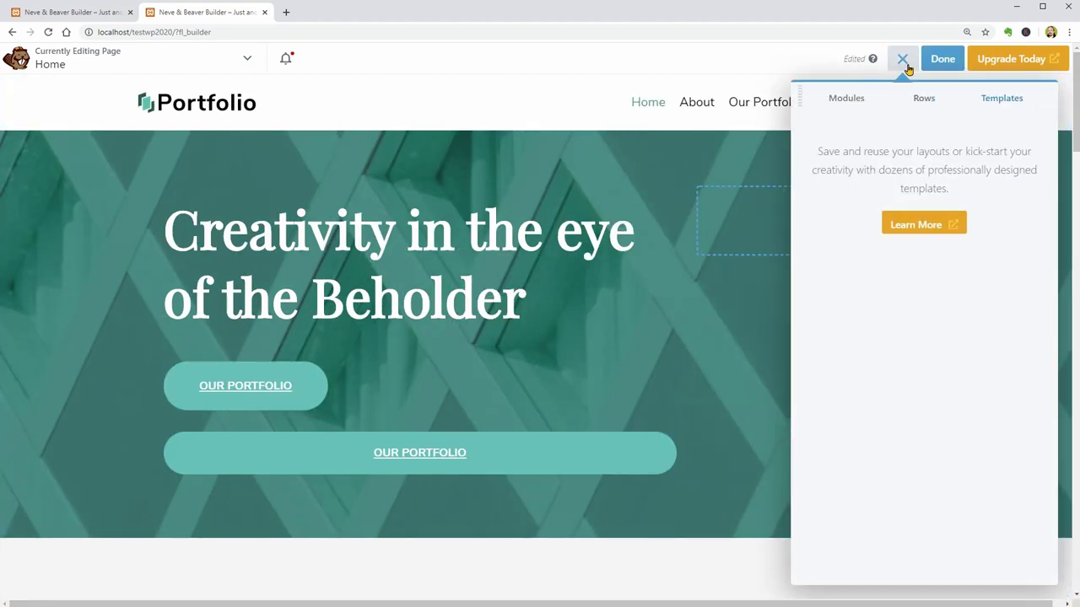
click(901, 58)
click(901, 59)
click(902, 59)
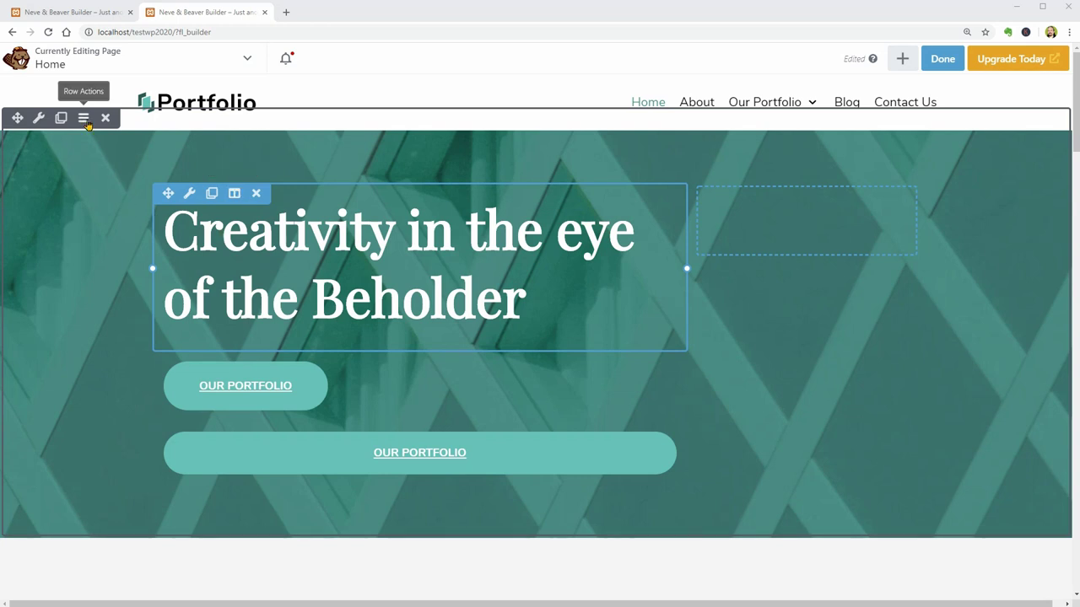
Open the hero row's settings and scroll to its 1100 x 360 Background Photo
click(39, 119)
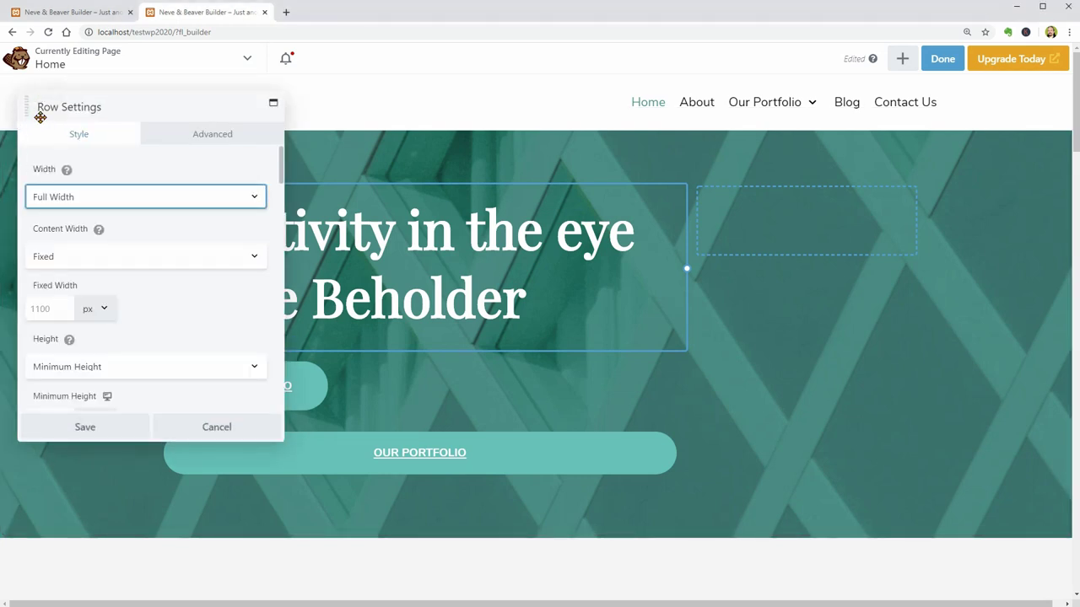
scroll(193, 318, down, 1)
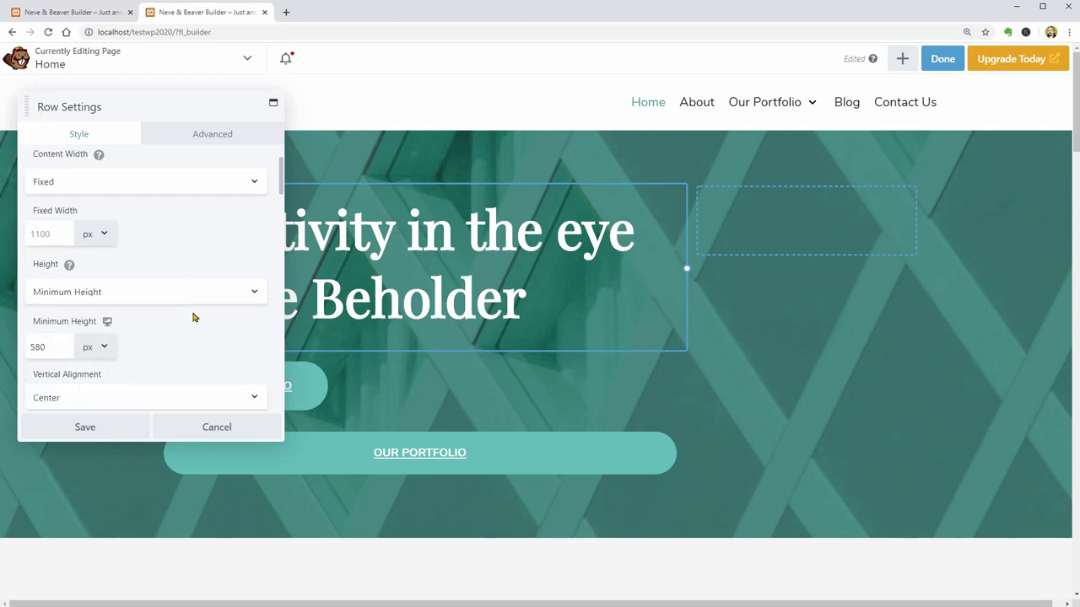
scroll(193, 317, down, 7)
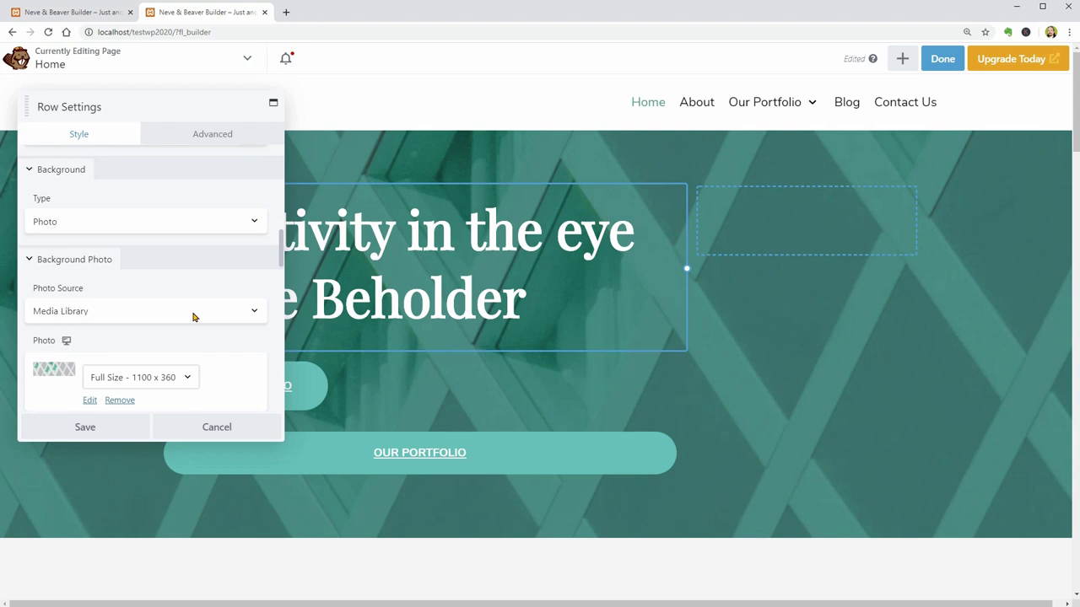
scroll(192, 318, down, 1)
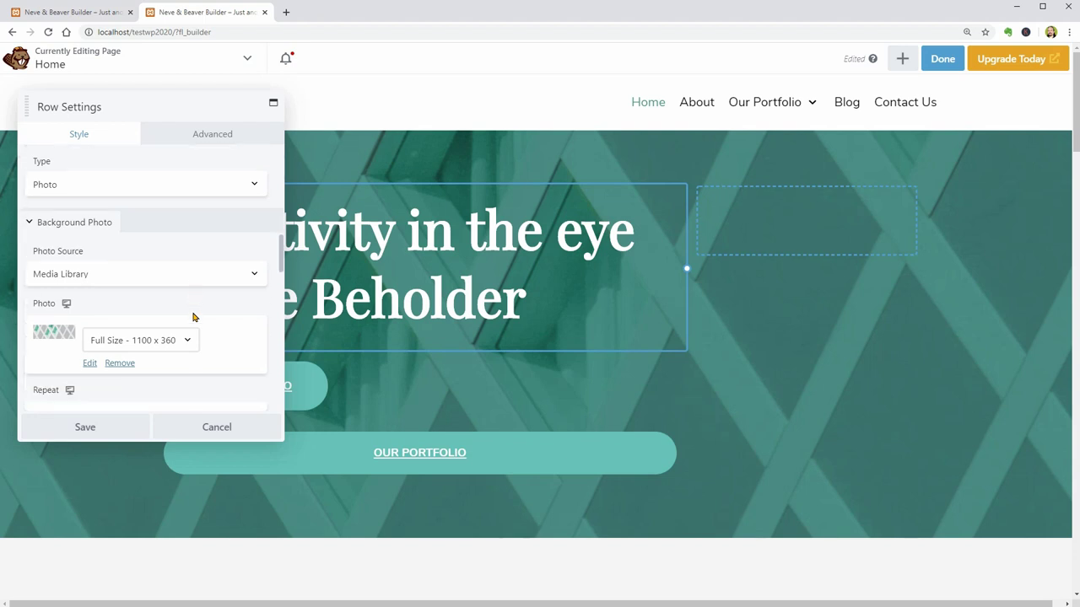
Swap the hero row background for the Media Library office photo with the bicycle, and save
click(89, 363)
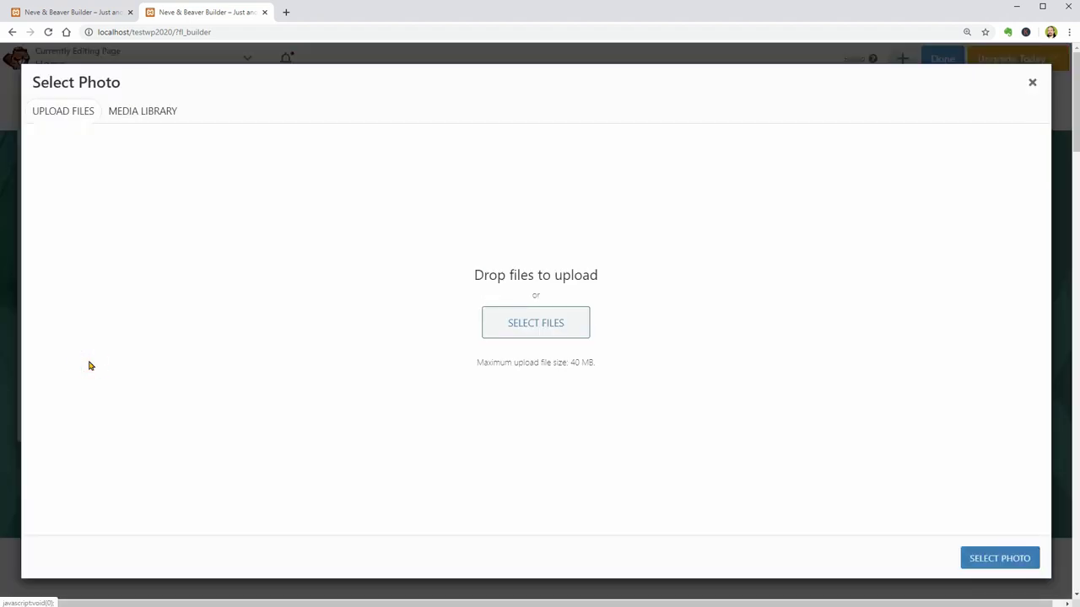
click(156, 114)
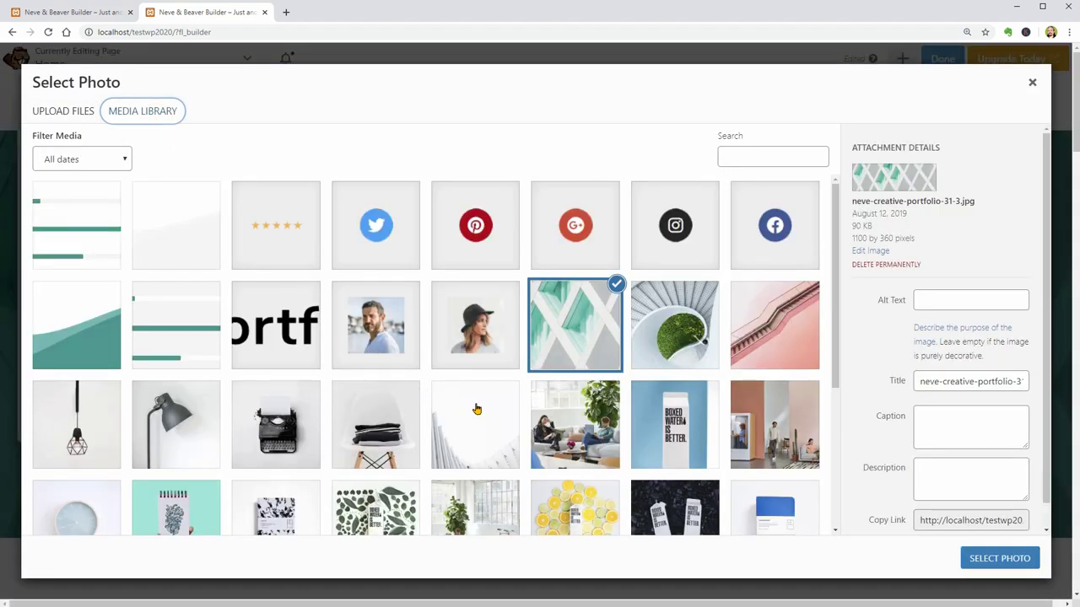
scroll(585, 434, down, 2)
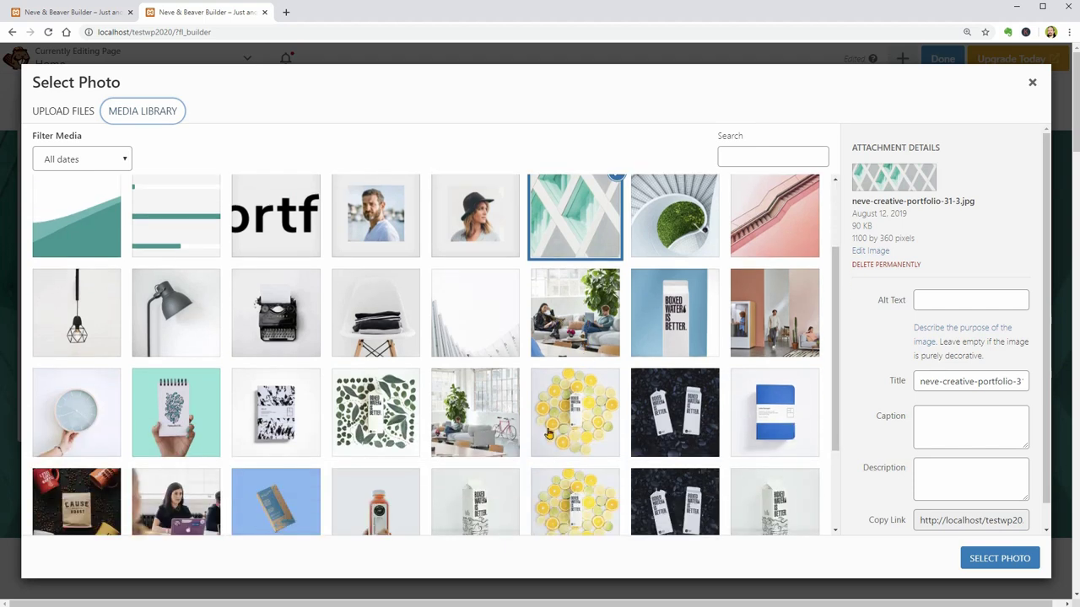
click(483, 421)
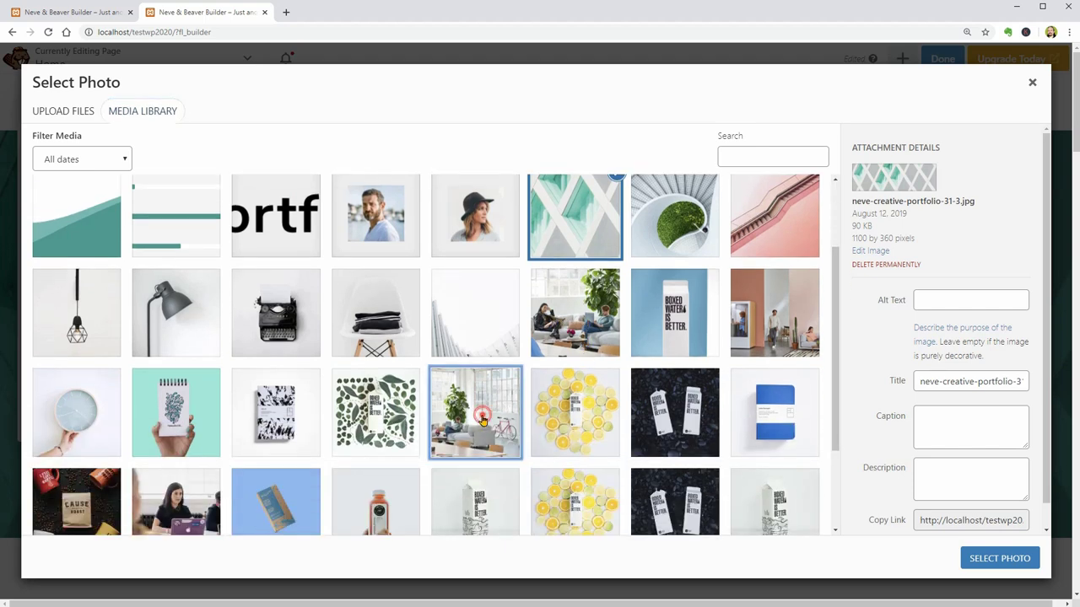
click(998, 562)
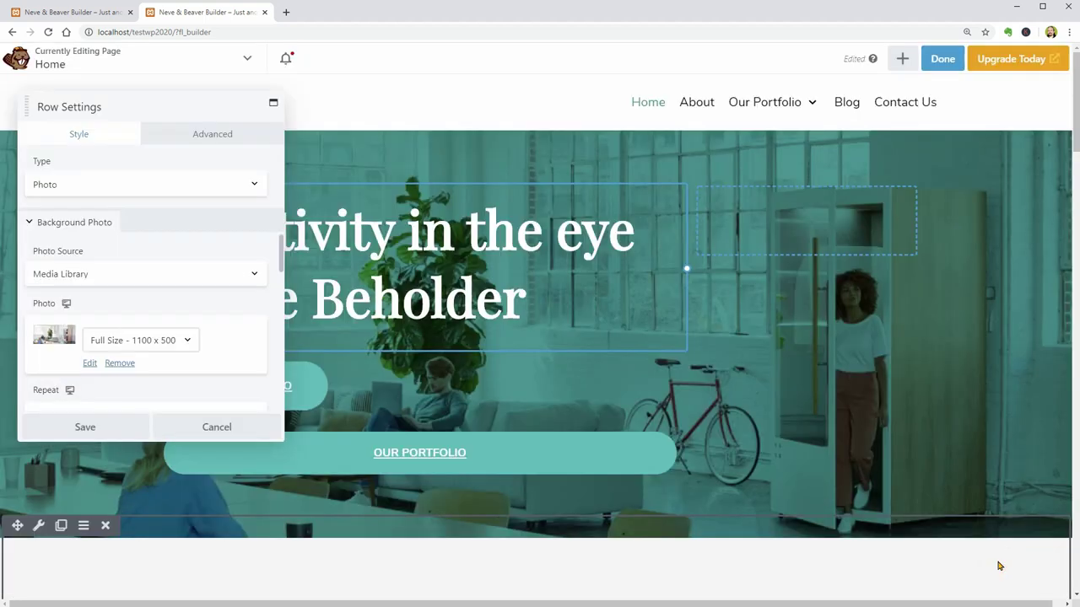
click(91, 427)
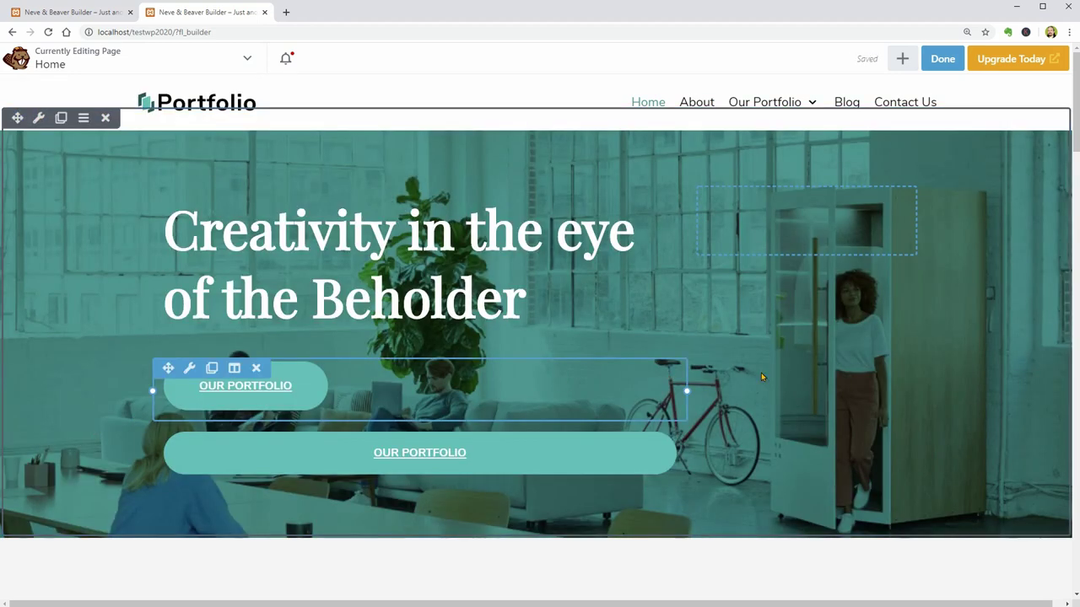
Reopen the hero row settings and move the panel toward the middle of the page
click(38, 117)
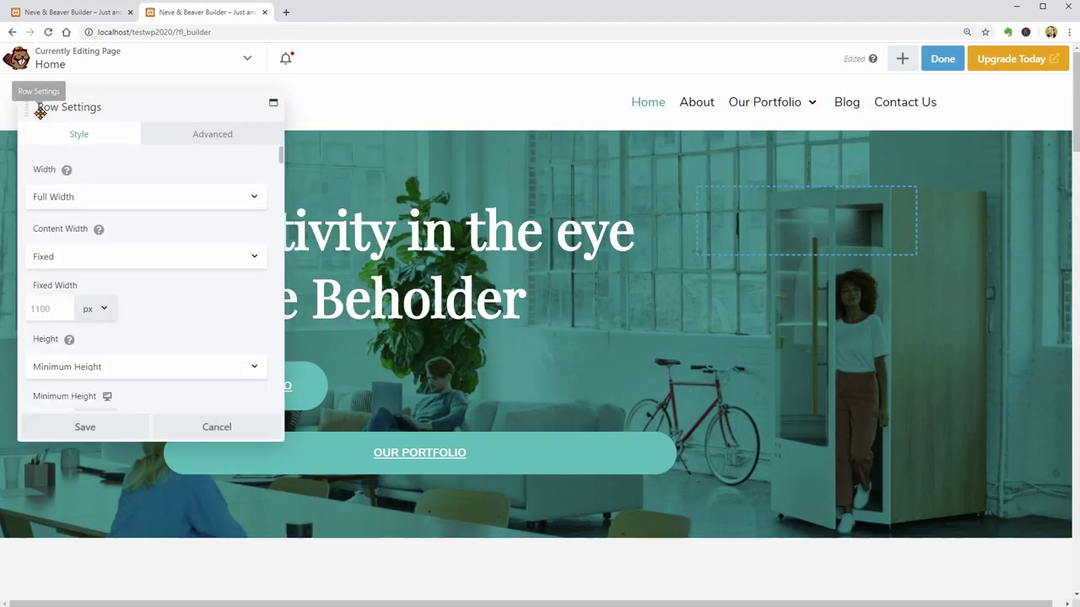
mouse_move(157, 440)
mouse_down()
mouse_move(169, 560)
mouse_move(161, 448)
mouse_up()
drag(142, 103, 528, 163)
Expand the row settings full screen, look through them, then restore the floating panel
click(660, 164)
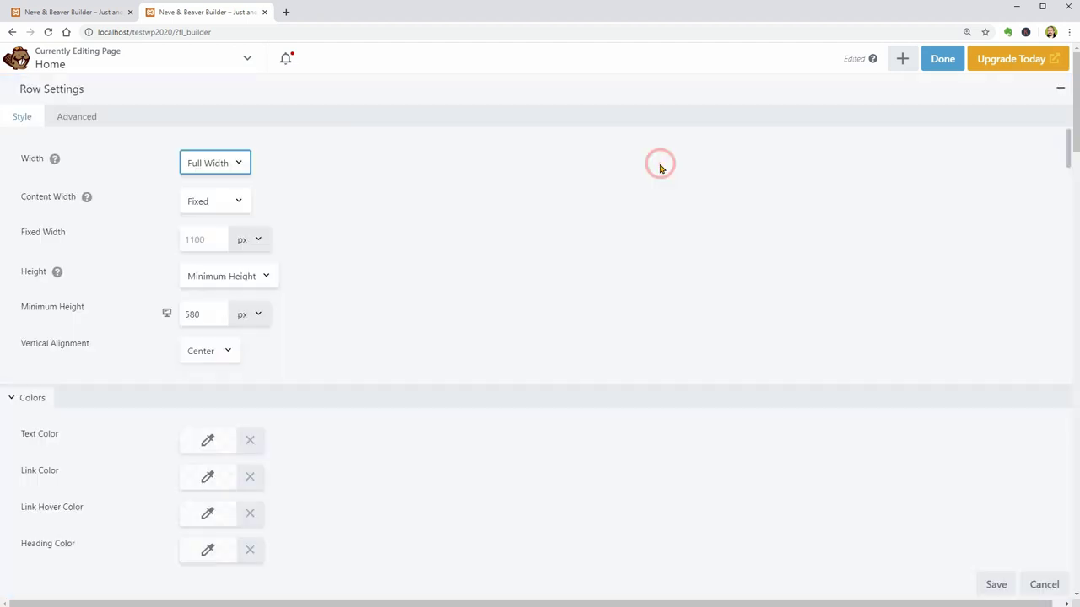
scroll(479, 449, down, 5)
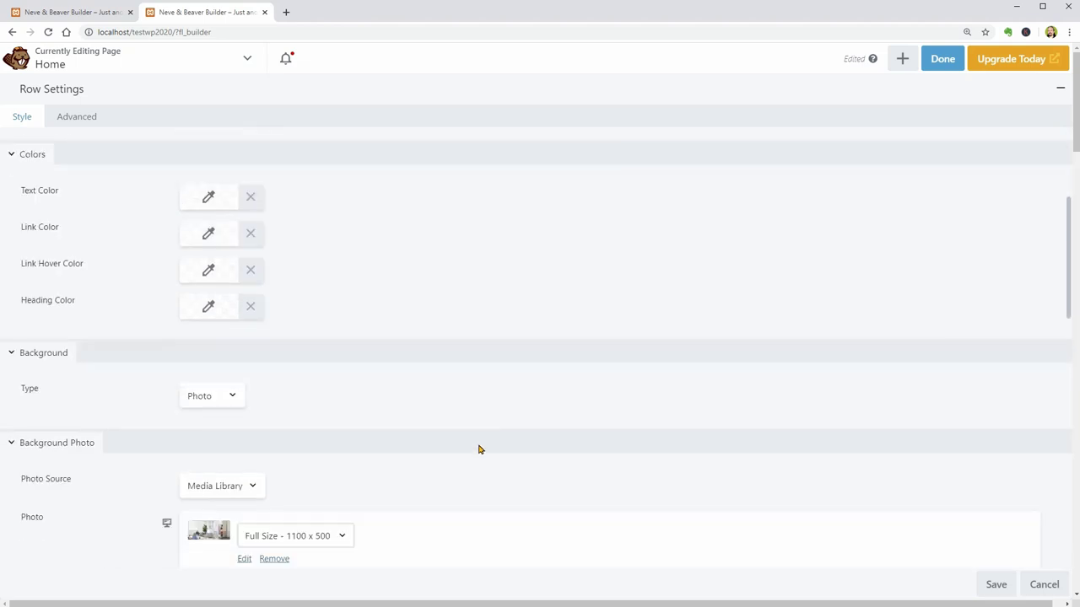
scroll(472, 447, down, 2)
scroll(458, 439, up, 6)
scroll(454, 439, up, 1)
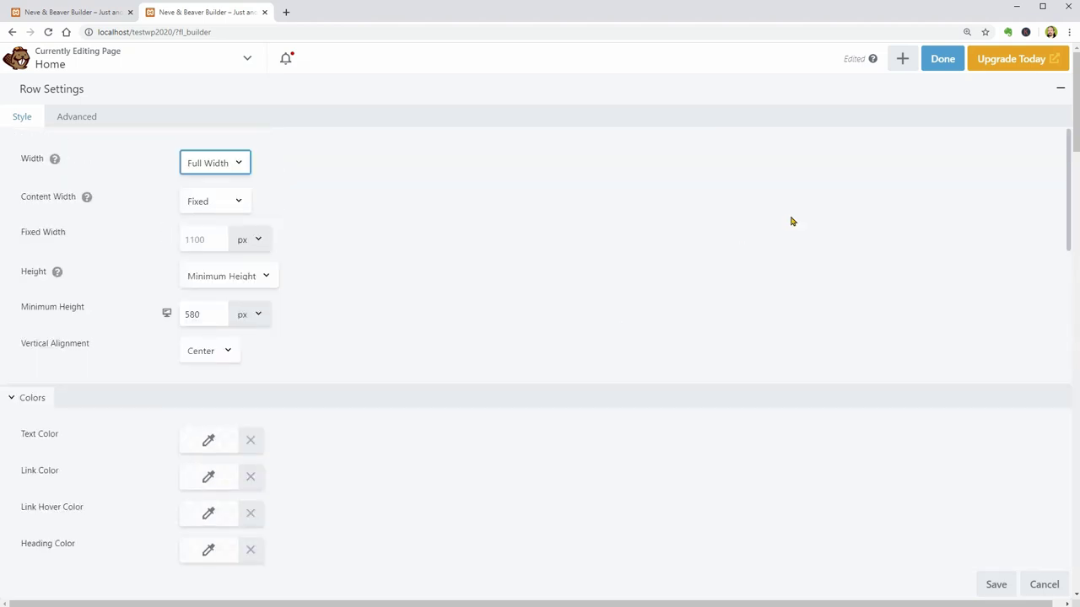
click(1061, 92)
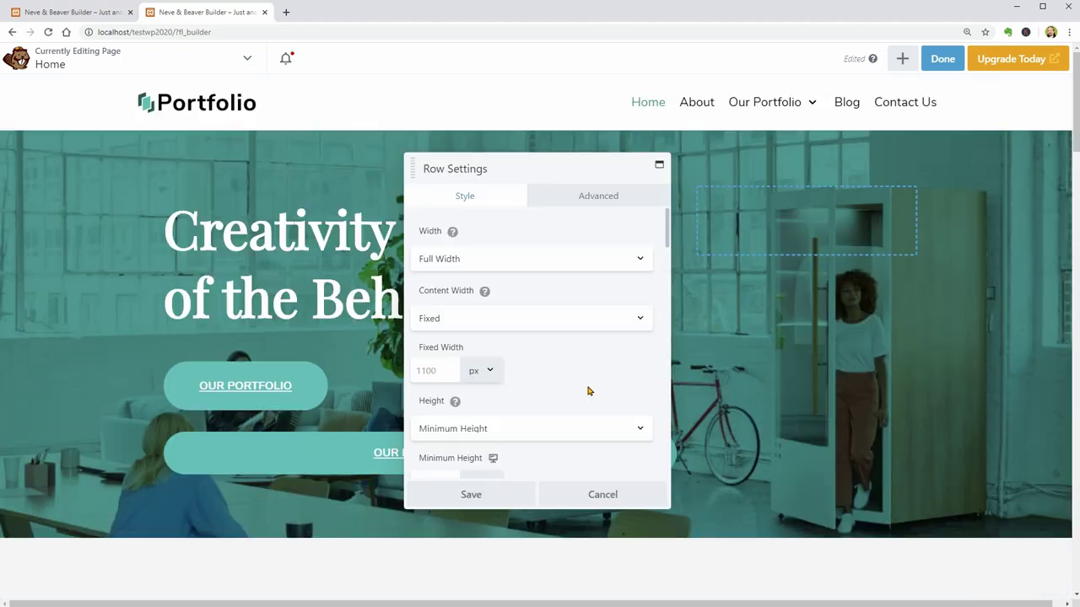
Review the row's Advanced options, keep Container Element at <div>, and cancel without saving
click(602, 199)
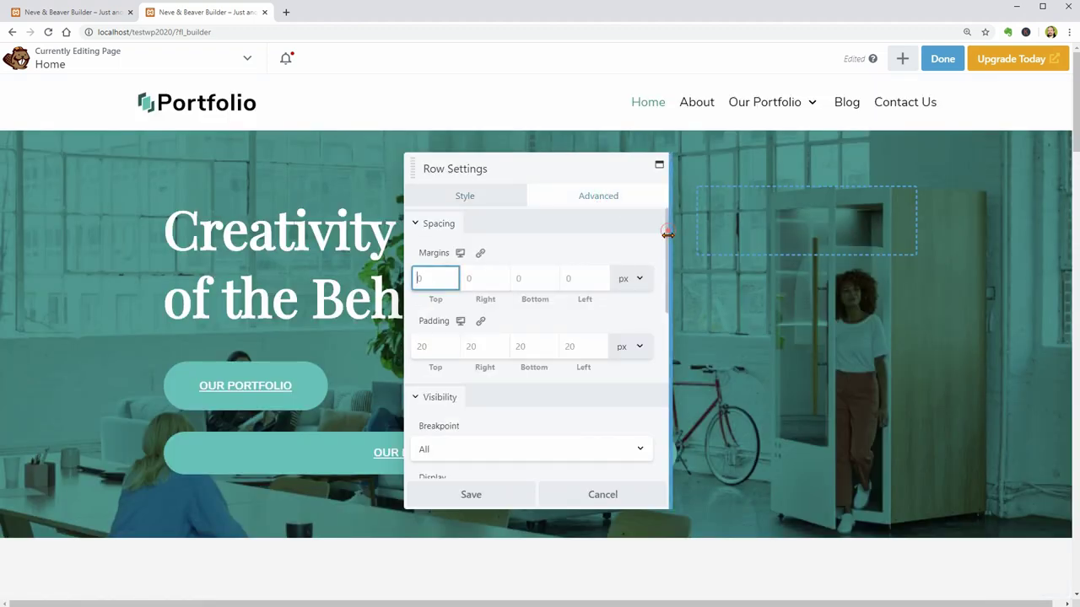
drag(666, 256, 668, 428)
click(506, 343)
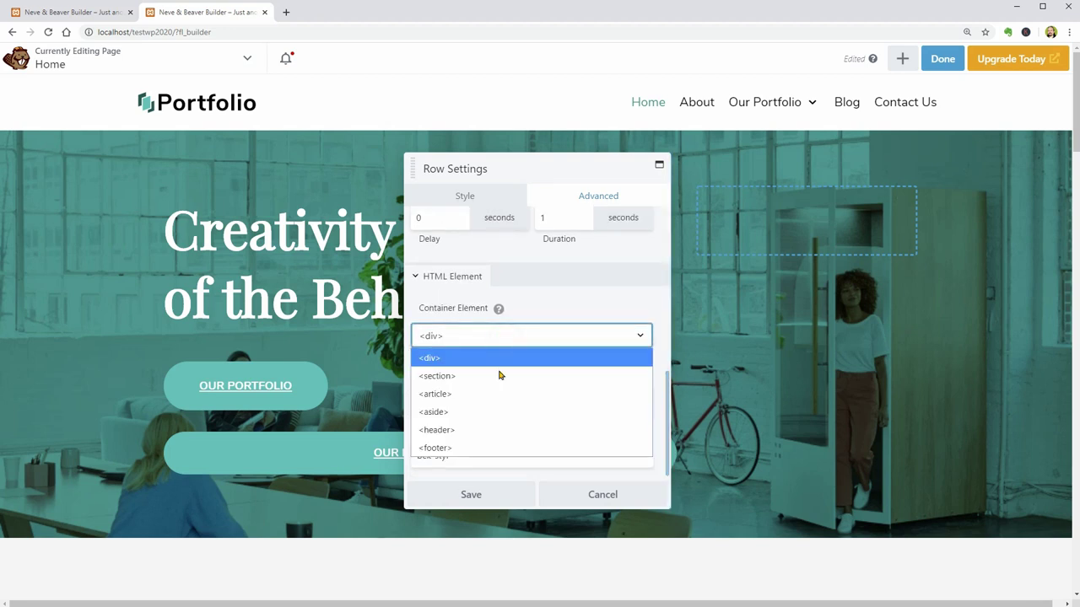
click(499, 343)
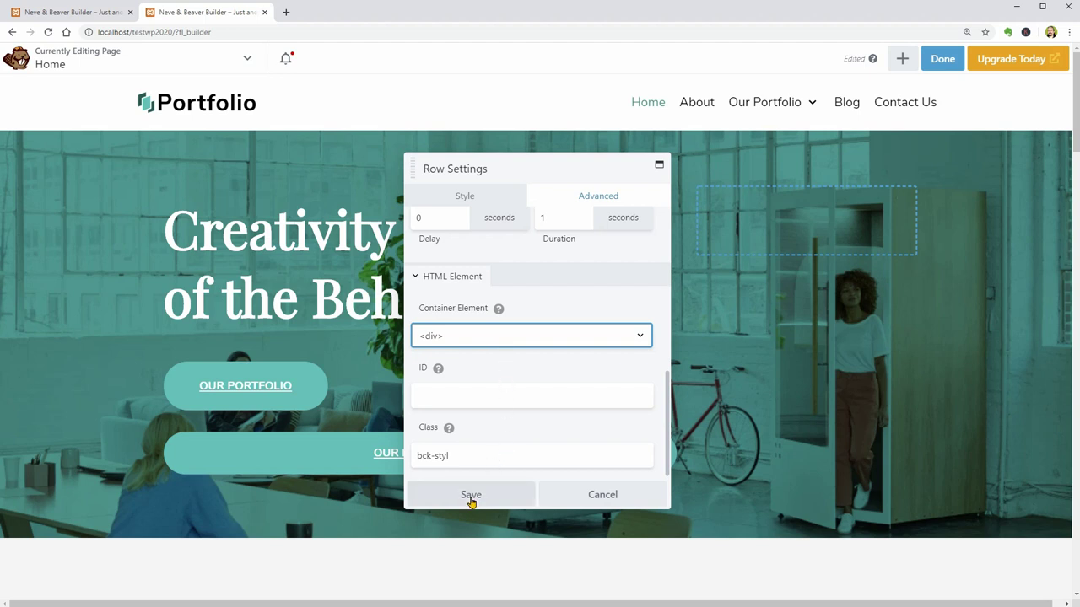
click(593, 499)
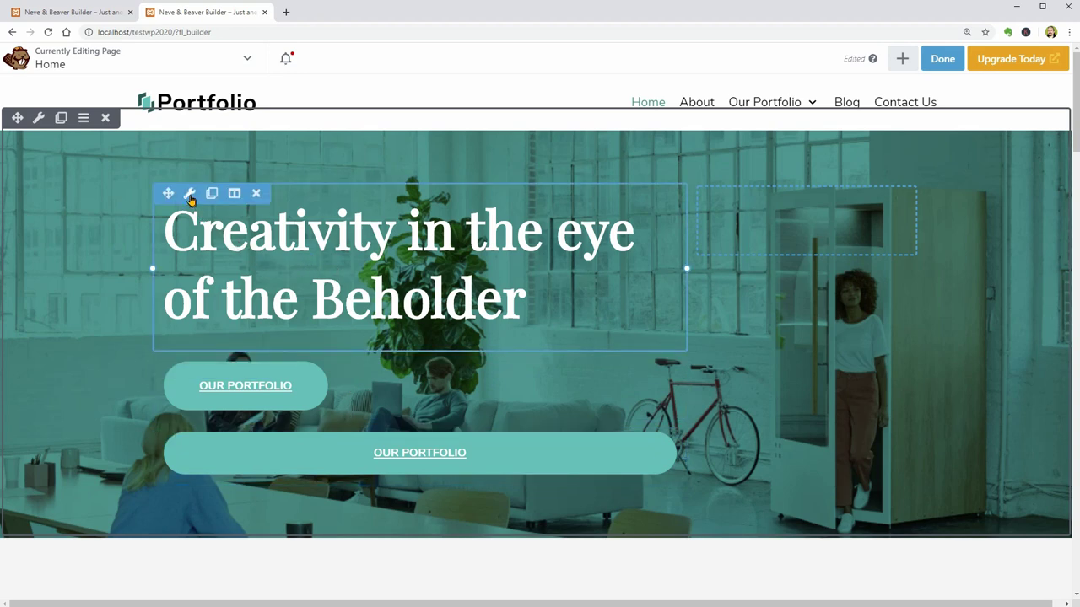
Open the 'Creativity in the eye of the Beholder' heading settings and check its text and Left alignment
click(190, 195)
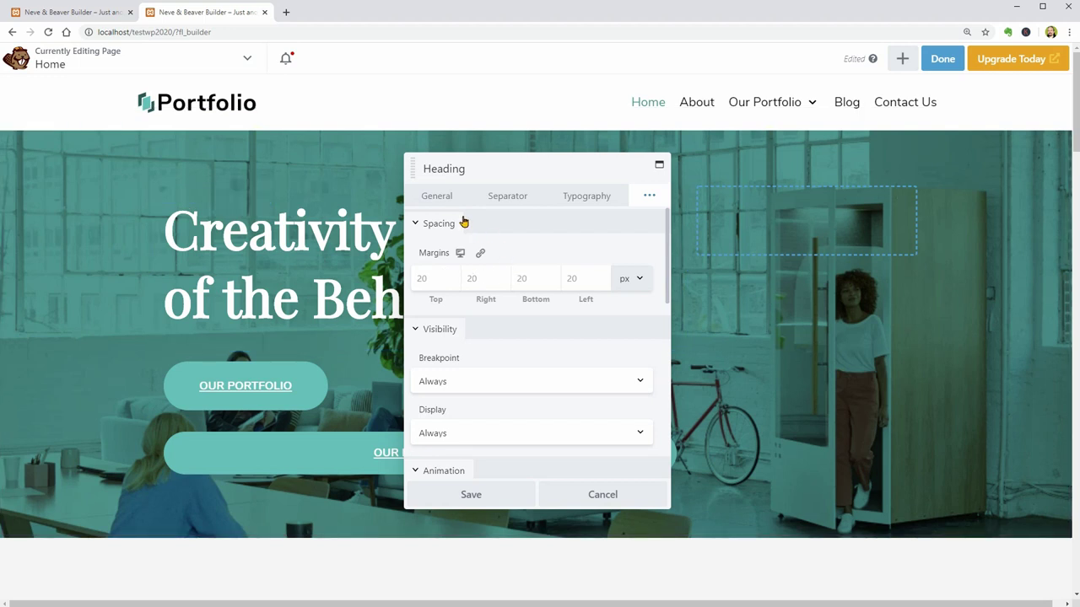
scroll(569, 331, down, 5)
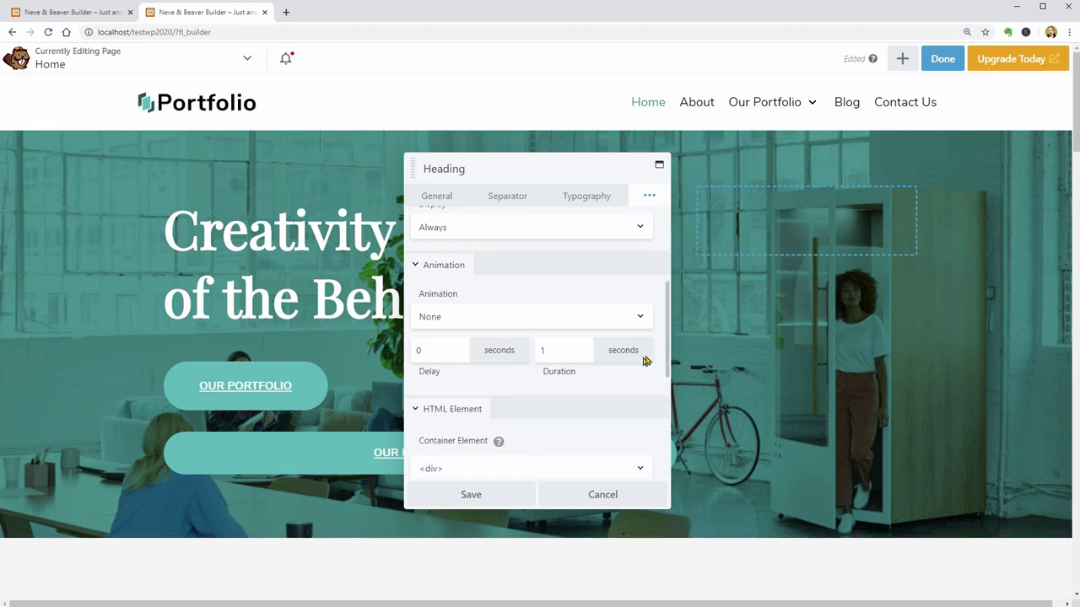
scroll(606, 357, up, 5)
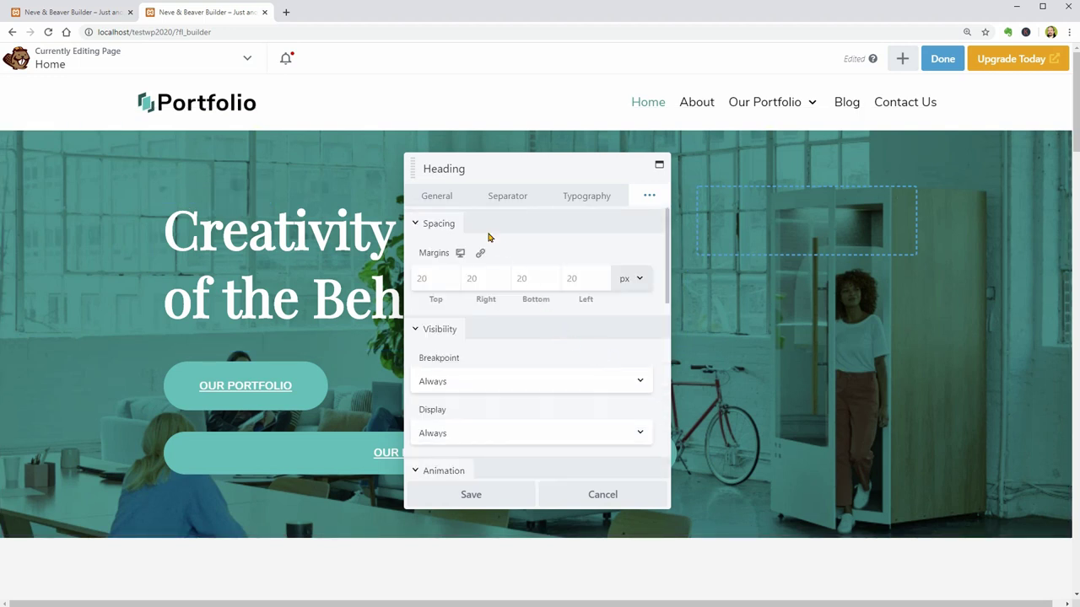
click(444, 200)
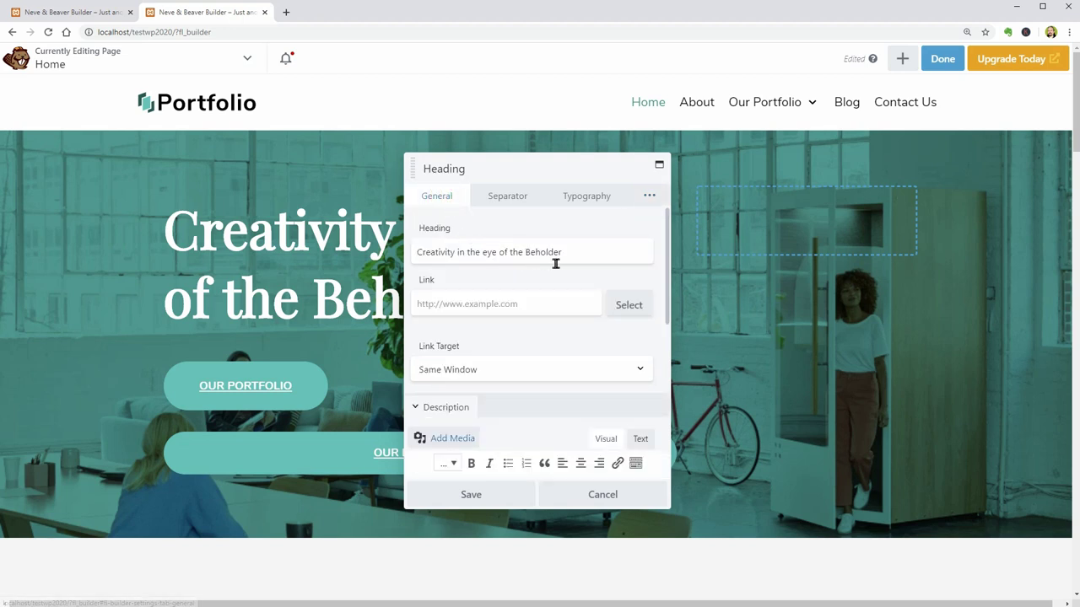
drag(571, 254, 415, 260)
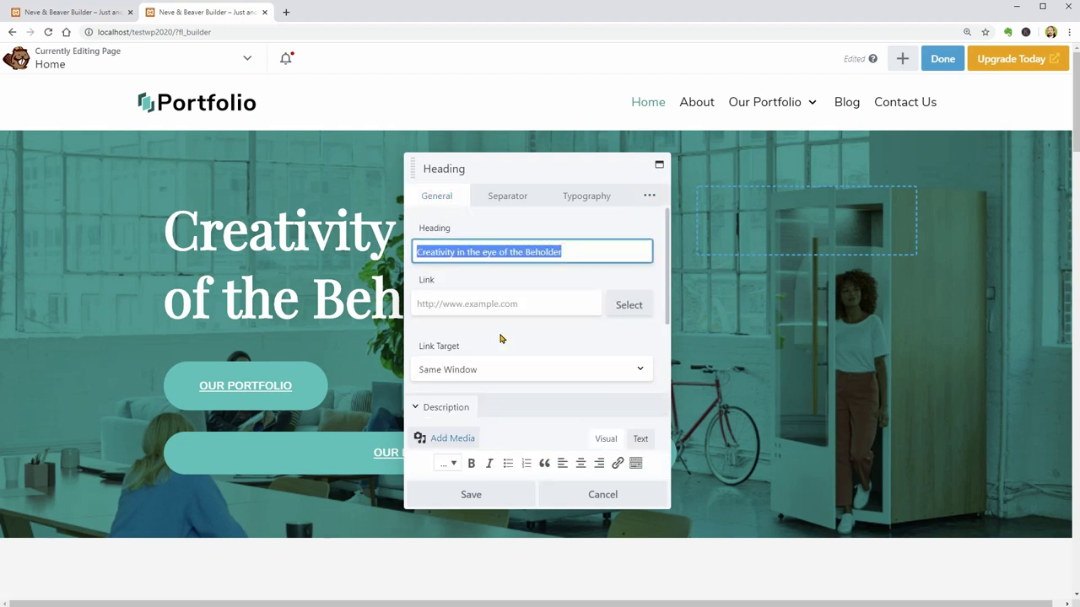
scroll(501, 338, down, 5)
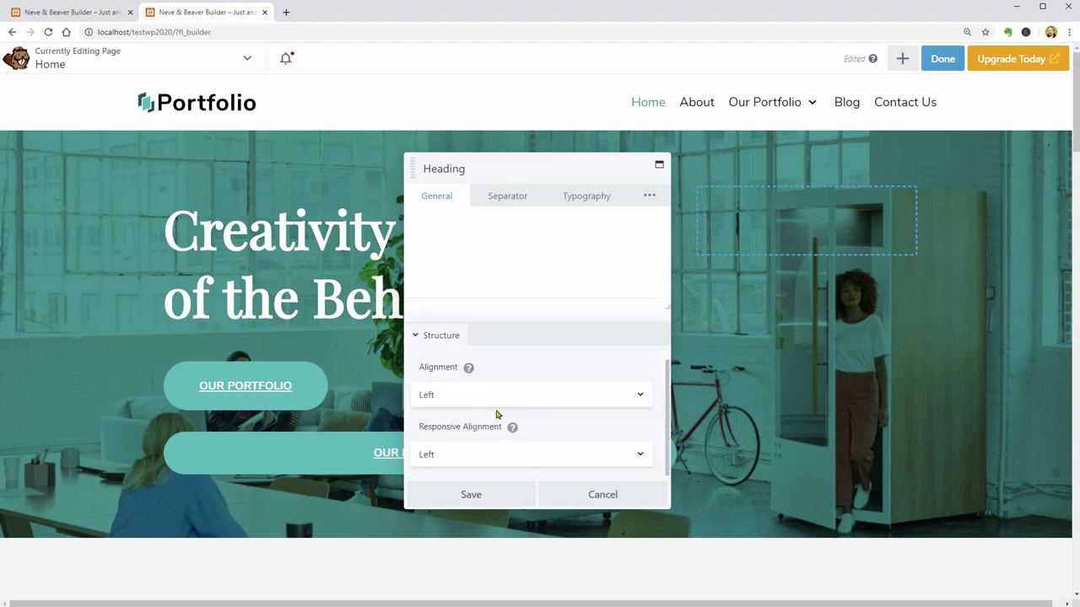
Try the Line With Image separator style and its position options, then set the style back to None
click(510, 199)
click(500, 275)
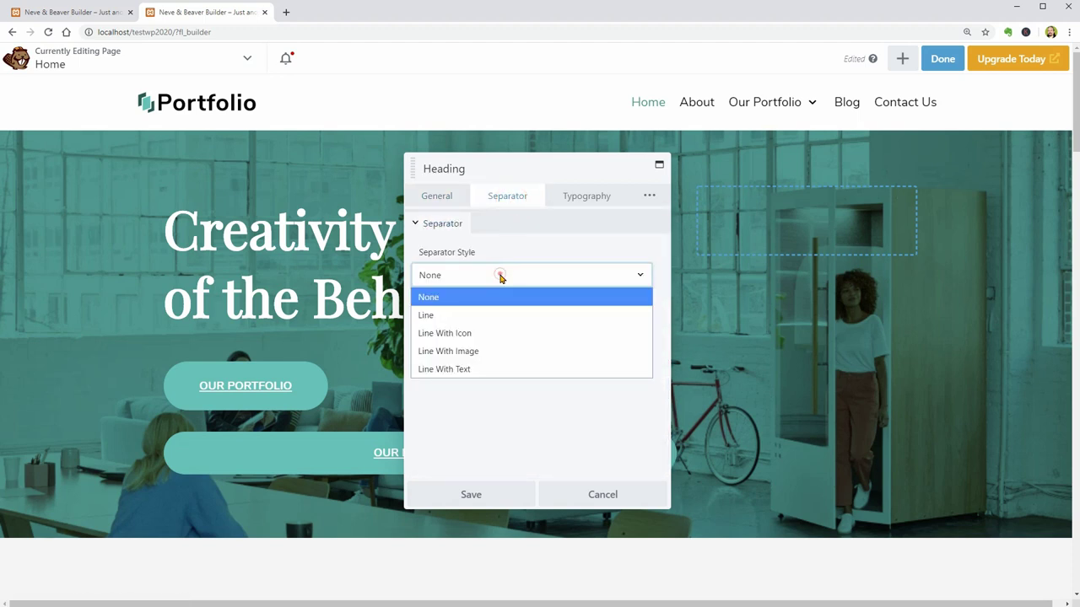
click(499, 352)
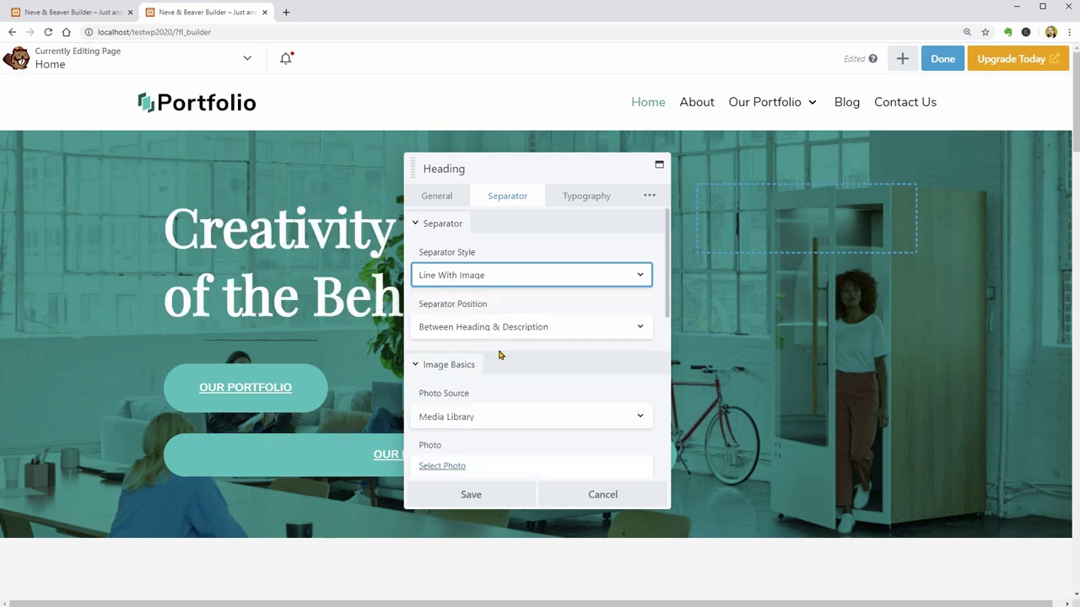
click(508, 283)
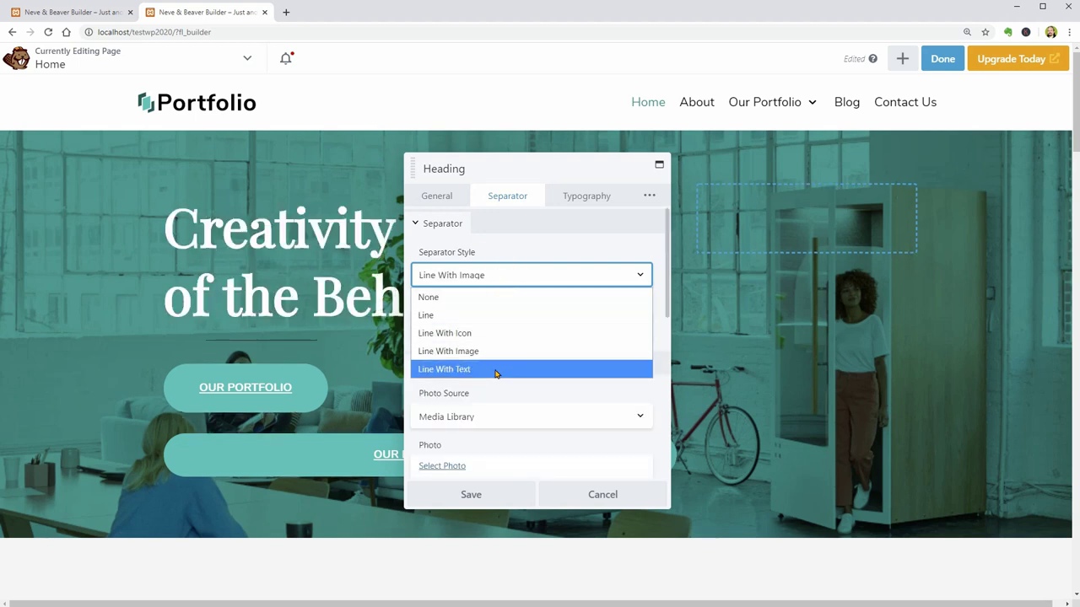
click(498, 270)
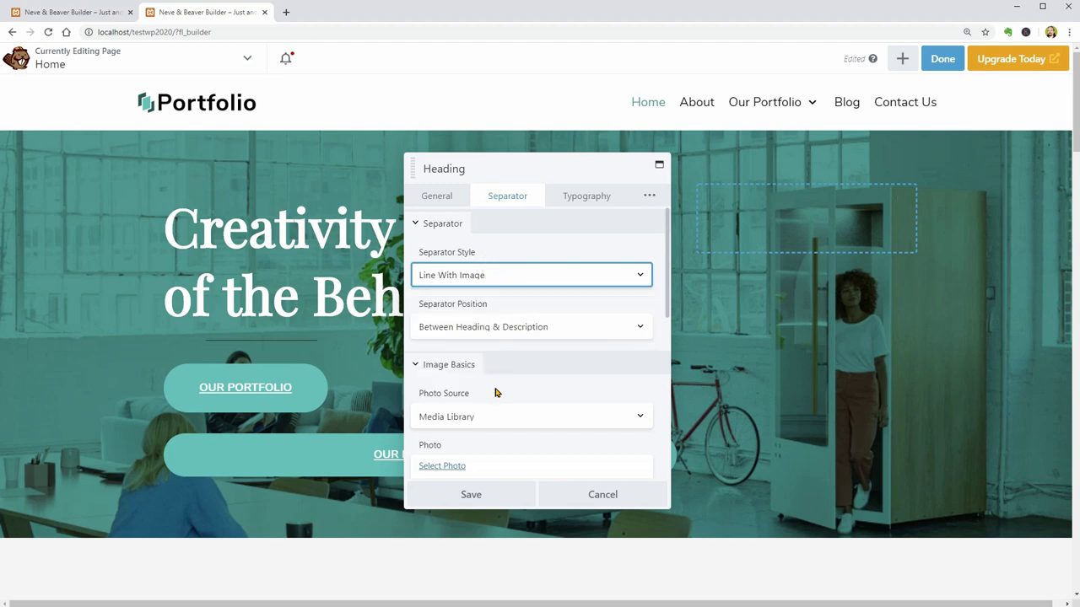
click(513, 330)
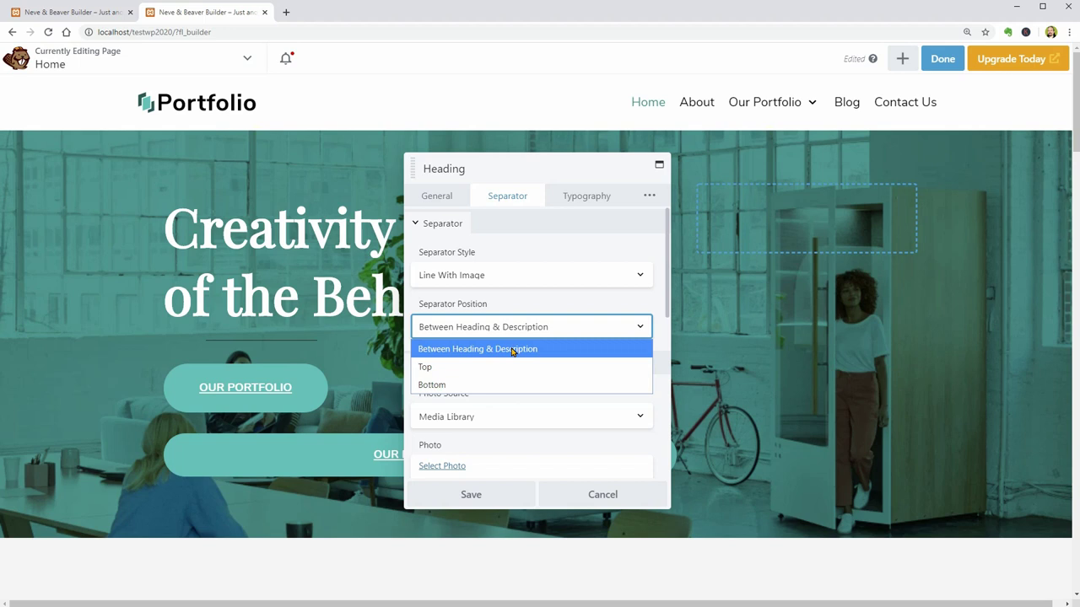
click(499, 275)
click(487, 294)
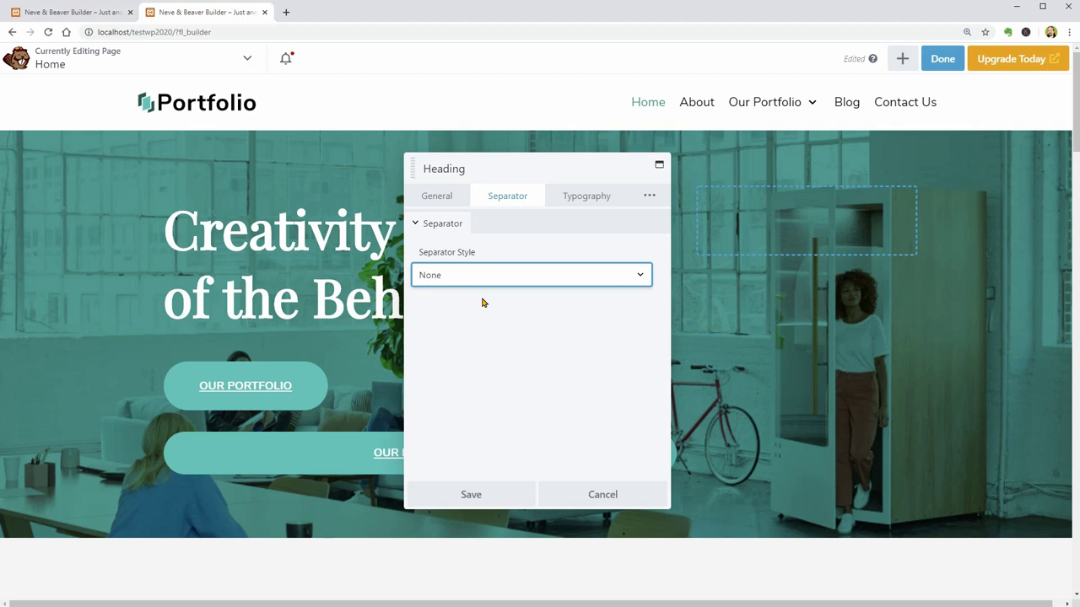
Browse the heading's Typography and Advanced settings through Export/Import, then cancel without keeping changes
click(582, 203)
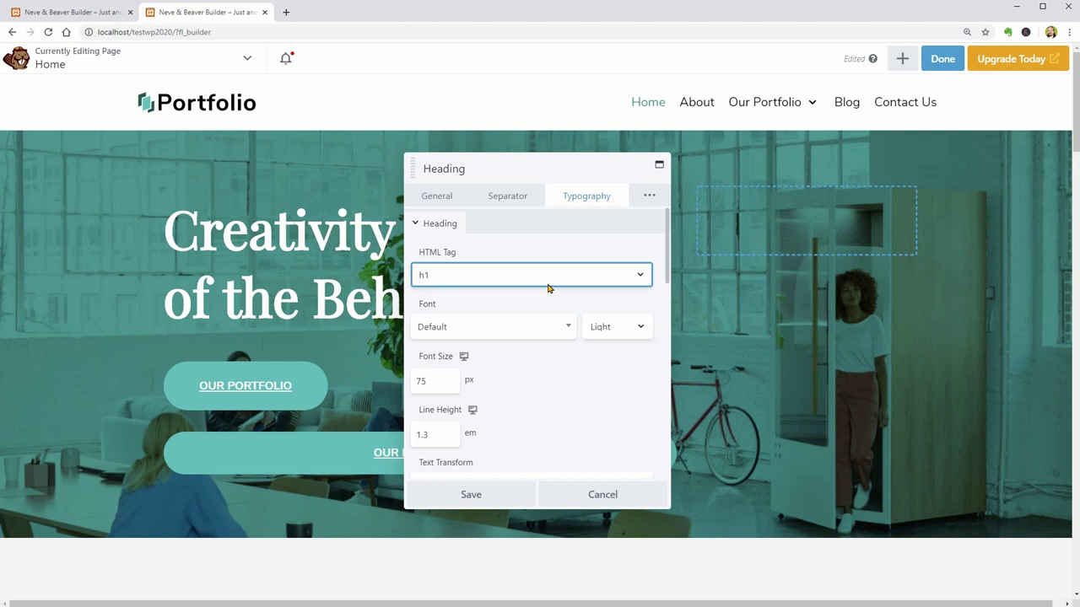
click(648, 200)
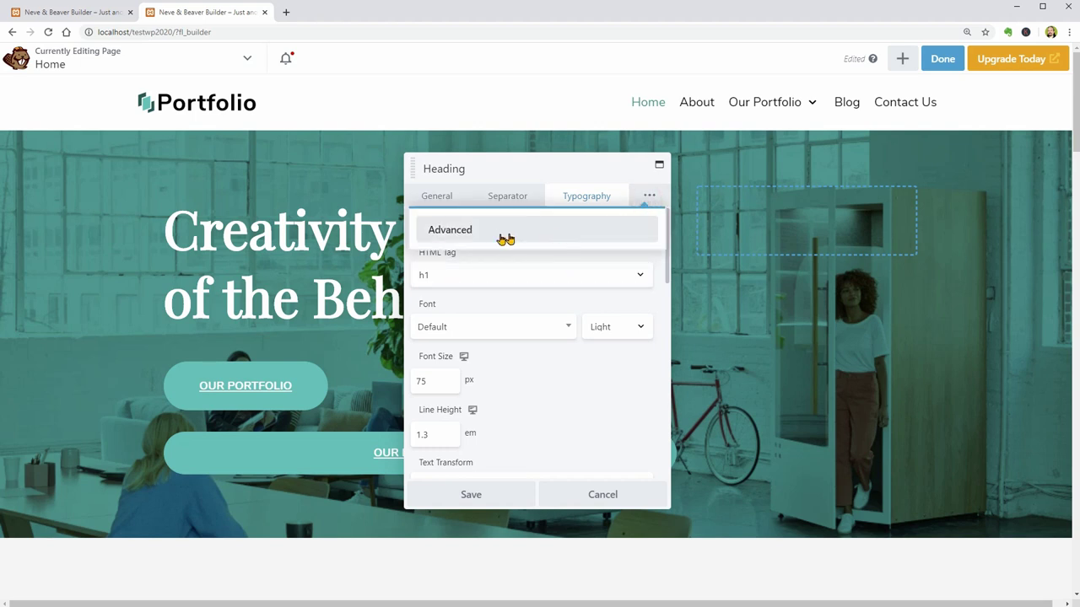
click(456, 231)
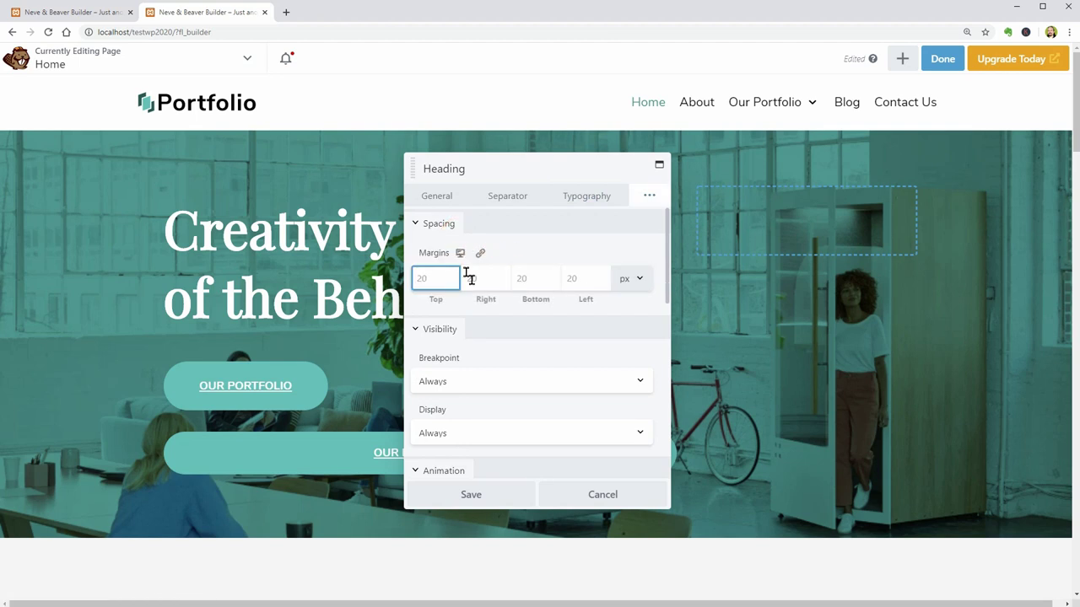
scroll(492, 346, down, 2)
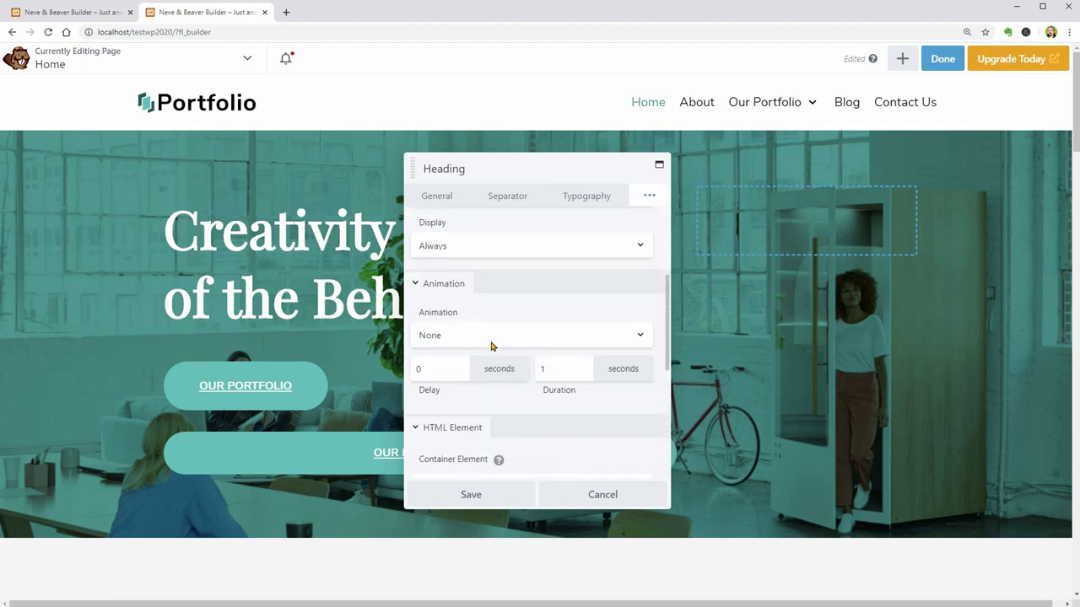
scroll(492, 346, down, 1)
scroll(488, 316, down, 4)
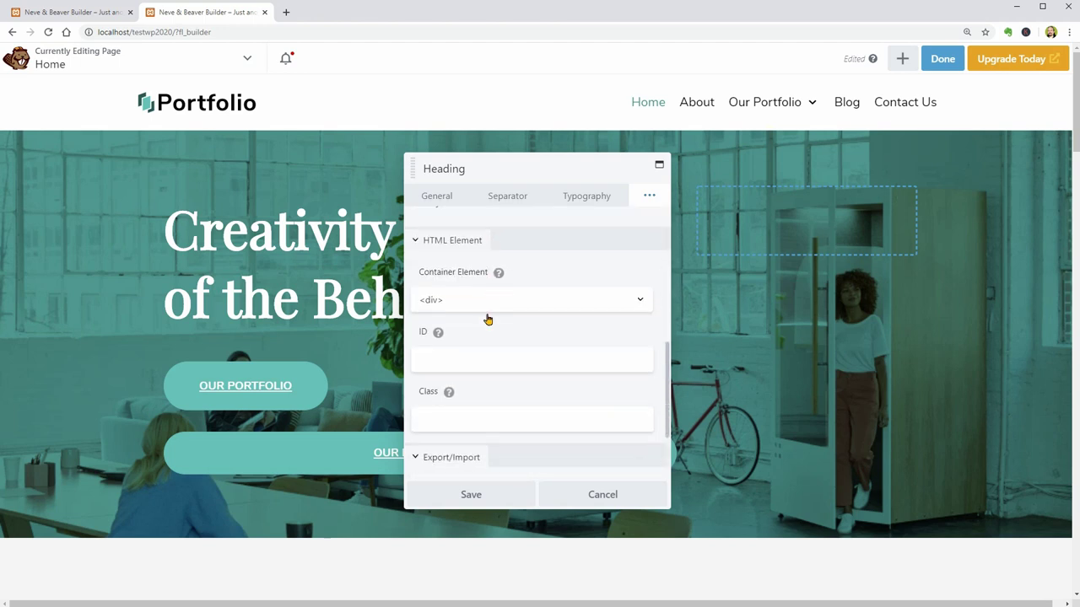
scroll(488, 318, down, 3)
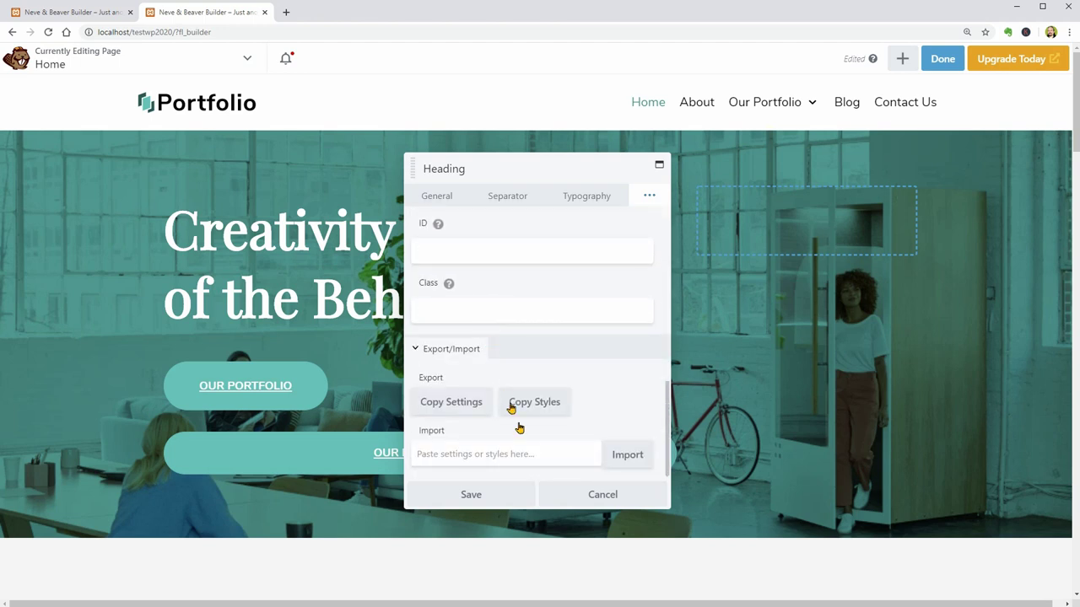
click(604, 501)
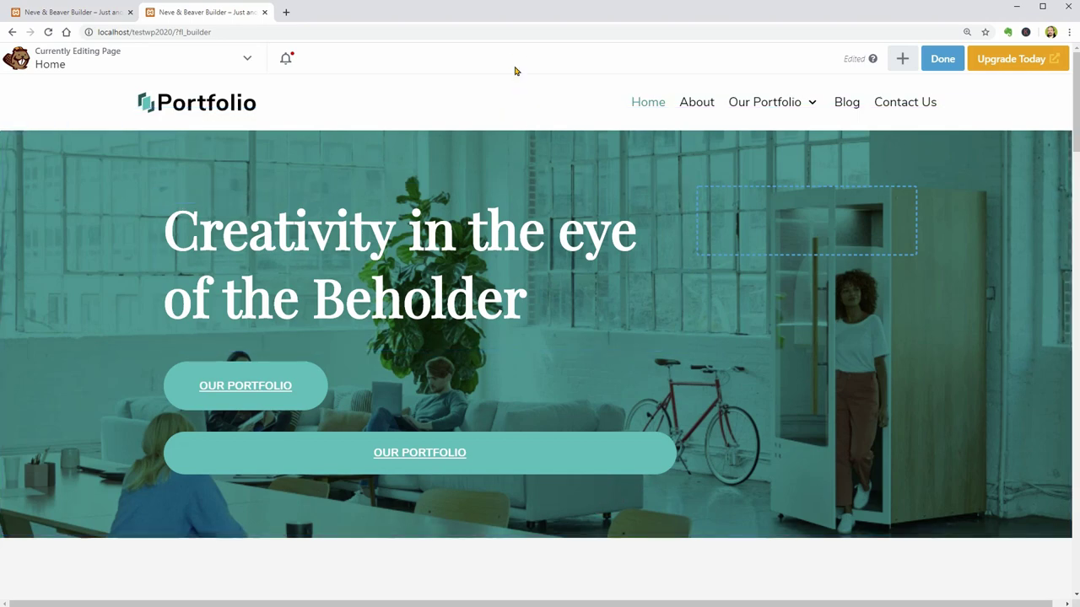
Publish the Home page layout with Tools > Publish Layout
drag(1077, 101, 925, 598)
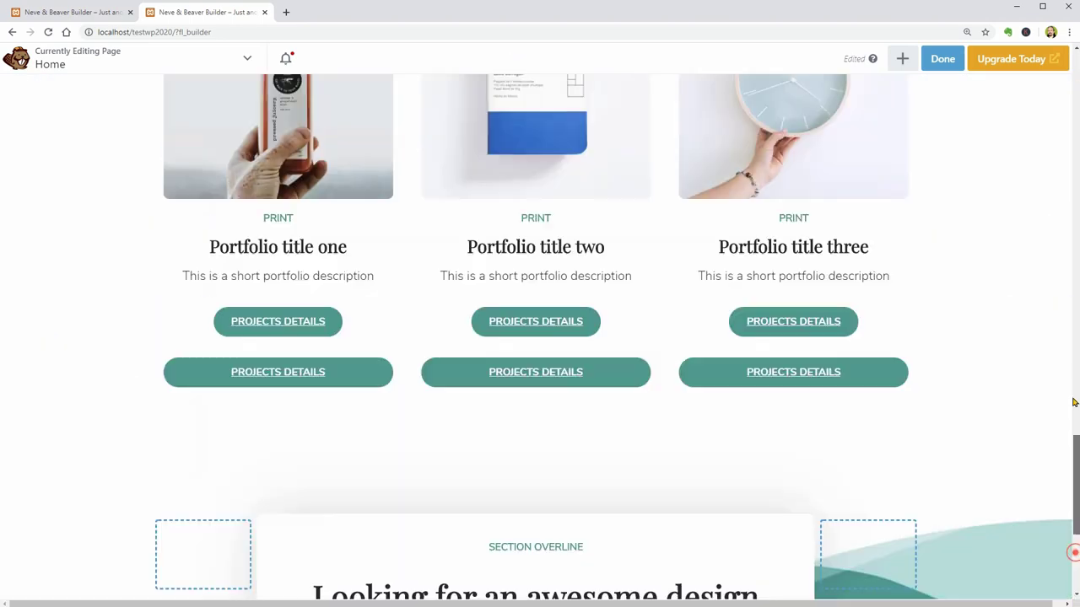
drag(1076, 540, 1076, 102)
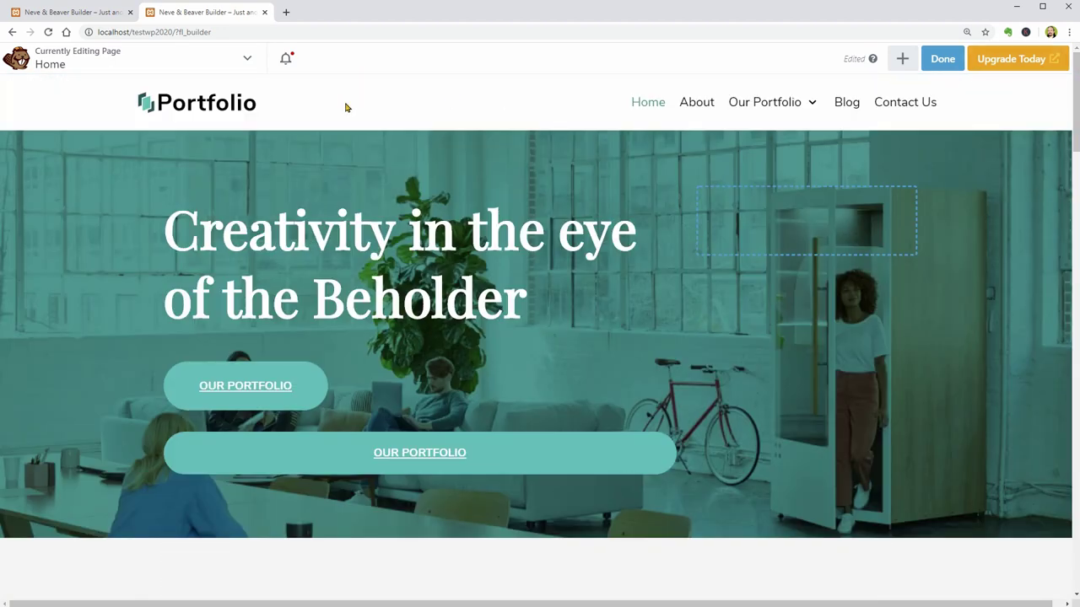
click(248, 59)
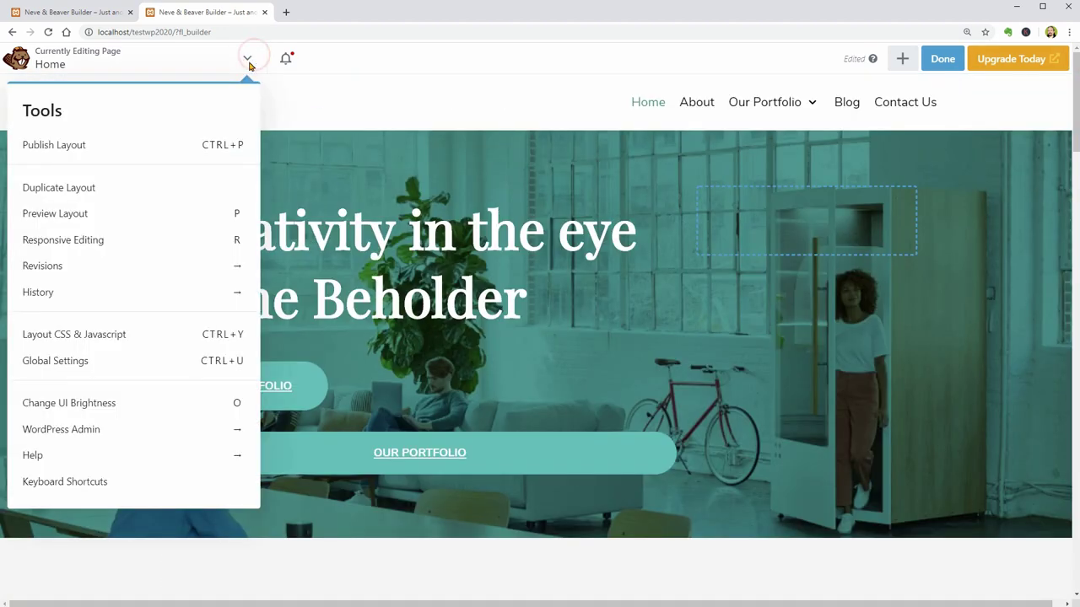
click(135, 146)
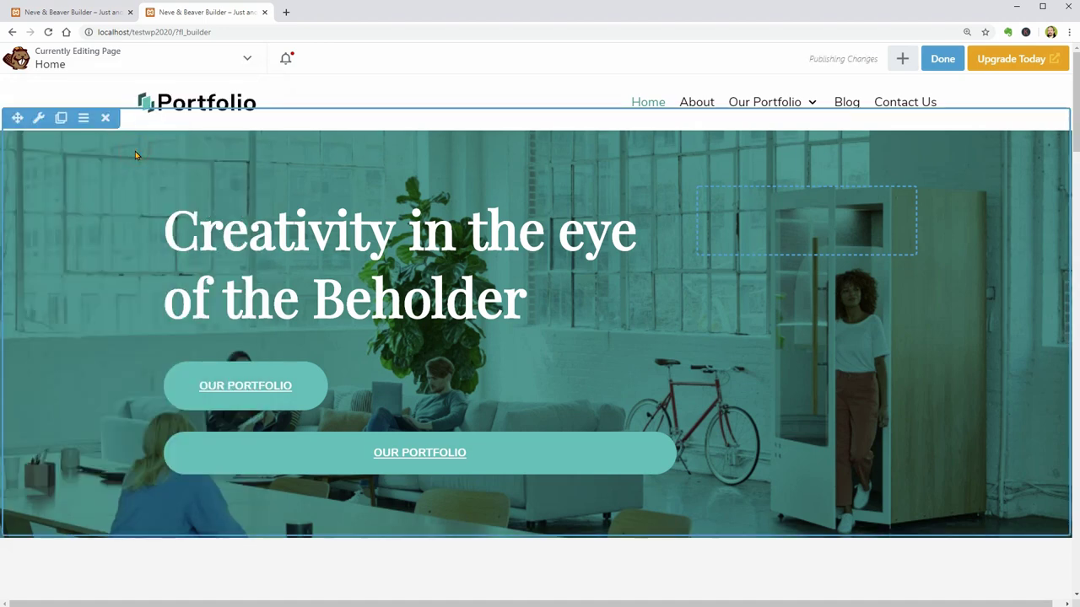
click(245, 65)
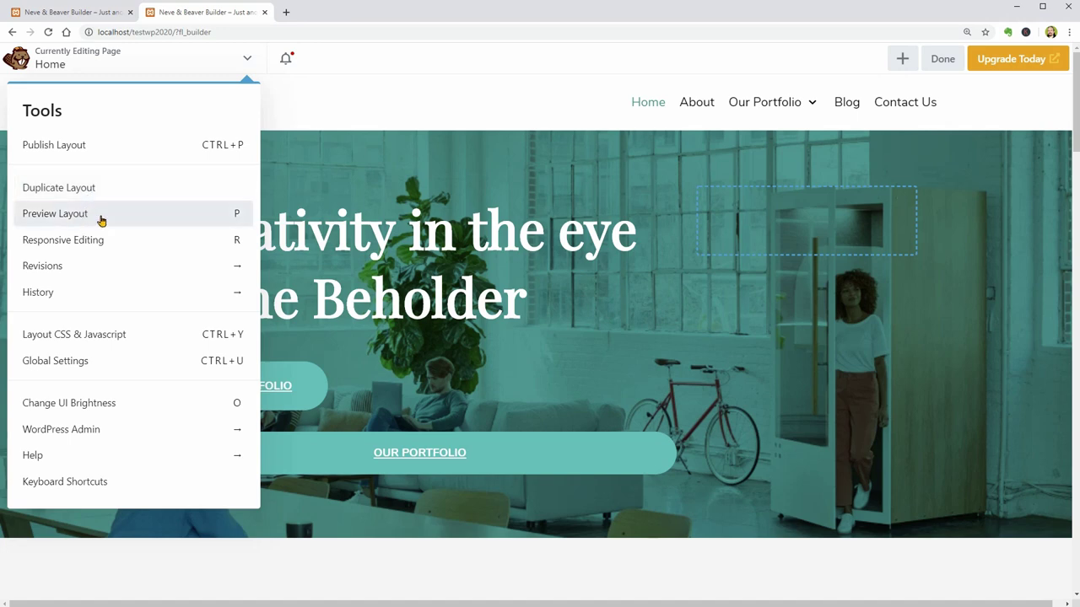
Preview the layout, return to editing, and switch on Responsive Editing
click(101, 218)
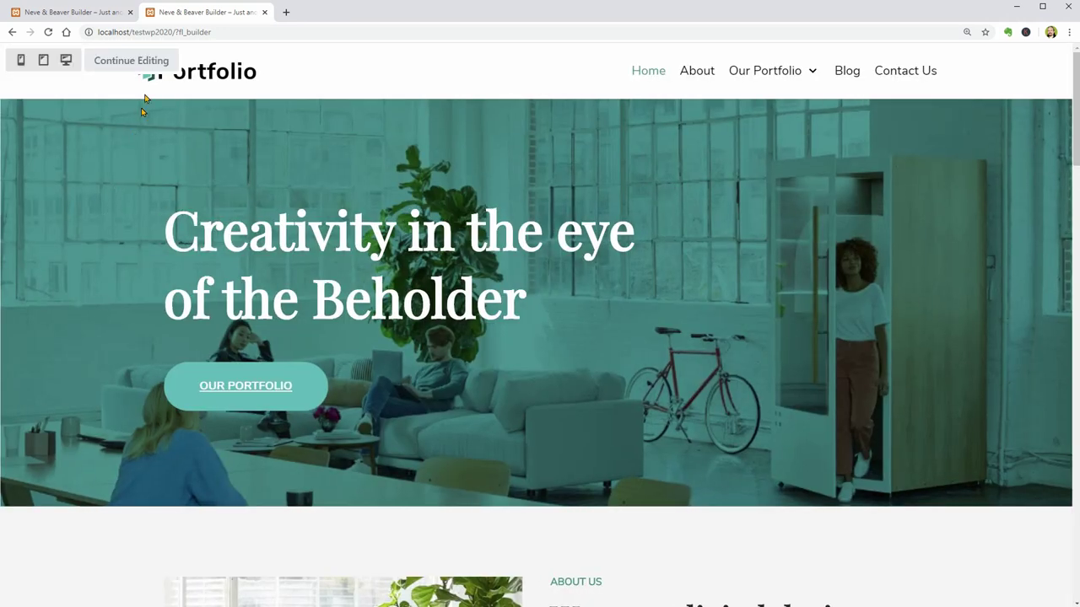
click(145, 65)
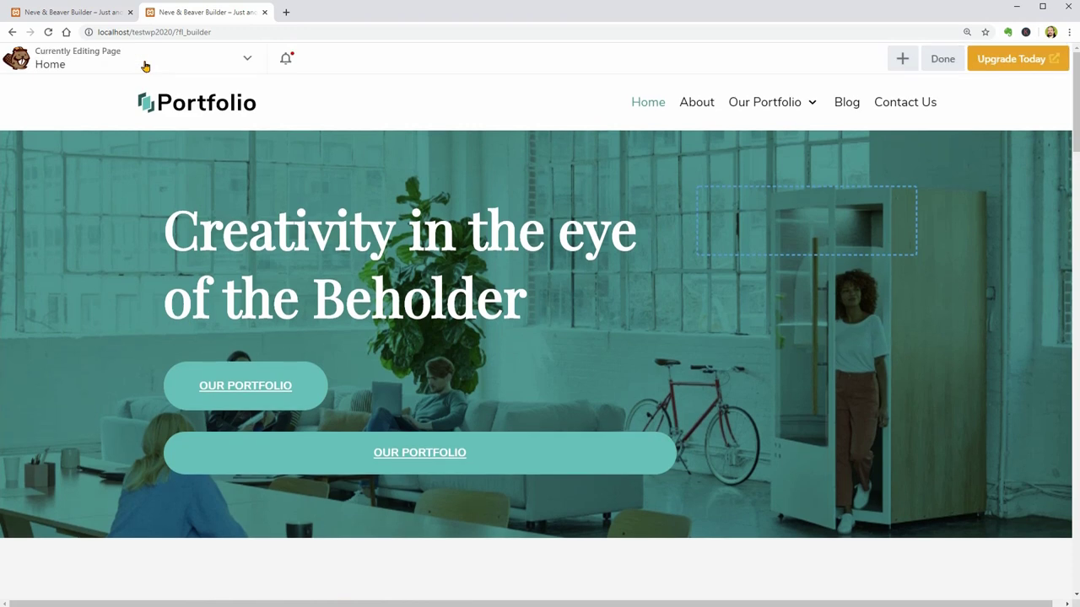
click(143, 62)
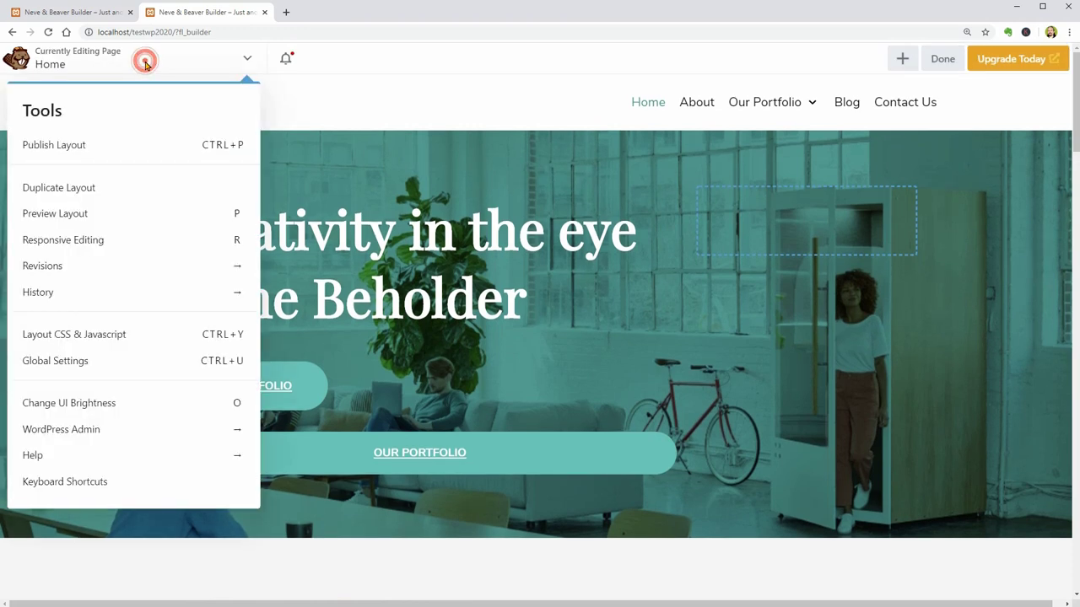
click(121, 244)
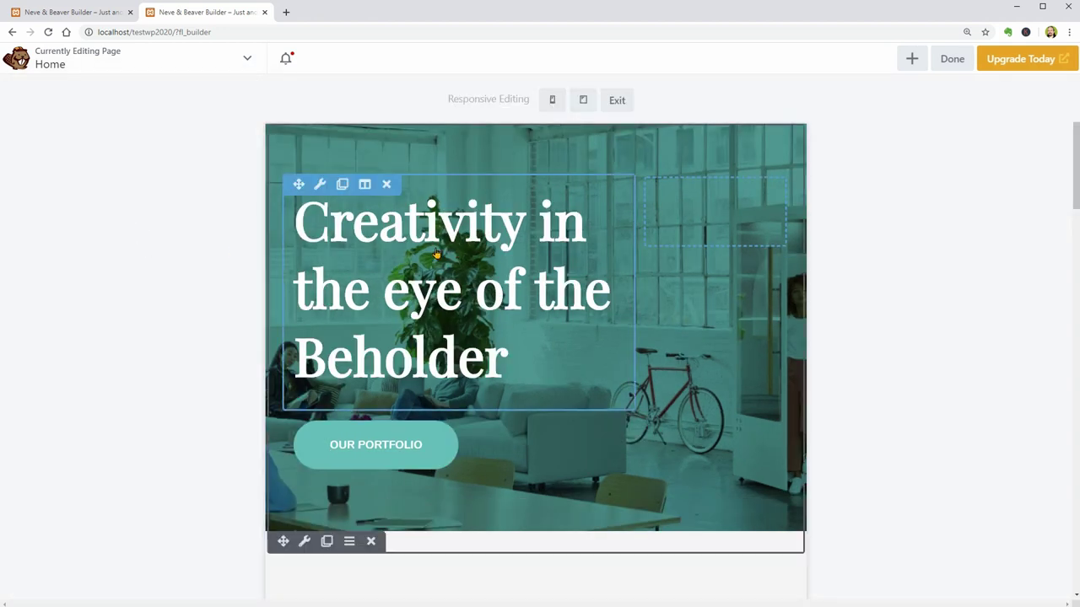
Compare the hero heading's margins at tablet, mobile and desktop sizes, each 20 px
click(319, 184)
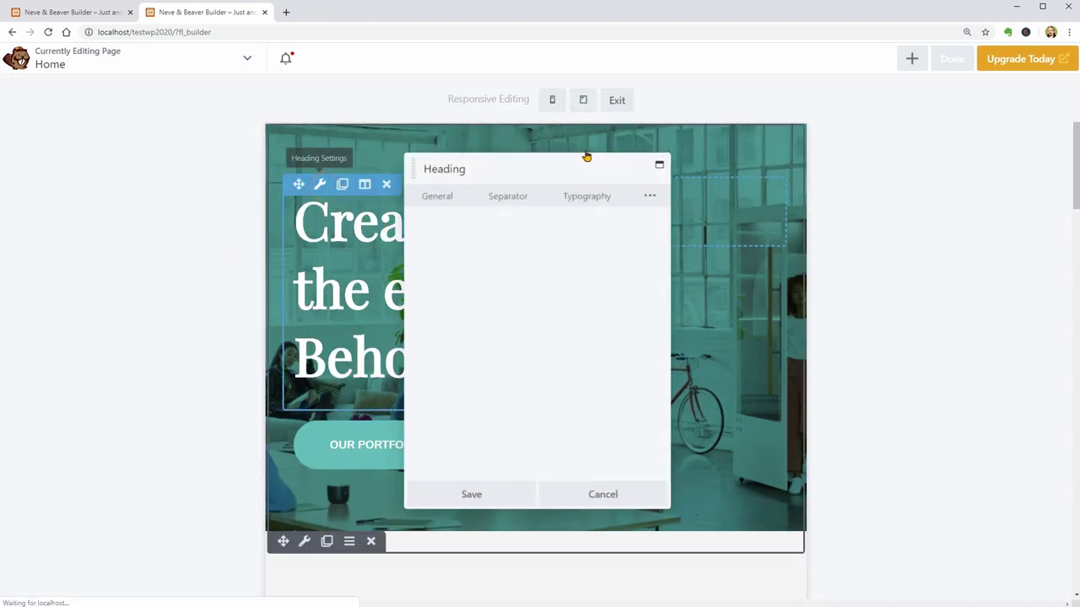
click(584, 102)
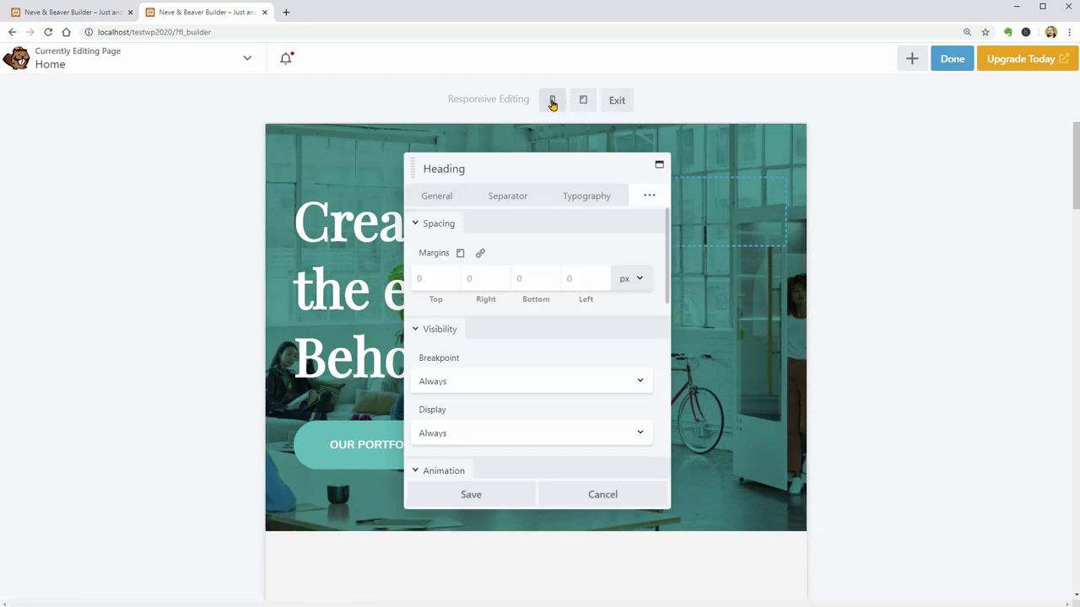
click(553, 102)
click(581, 101)
click(461, 255)
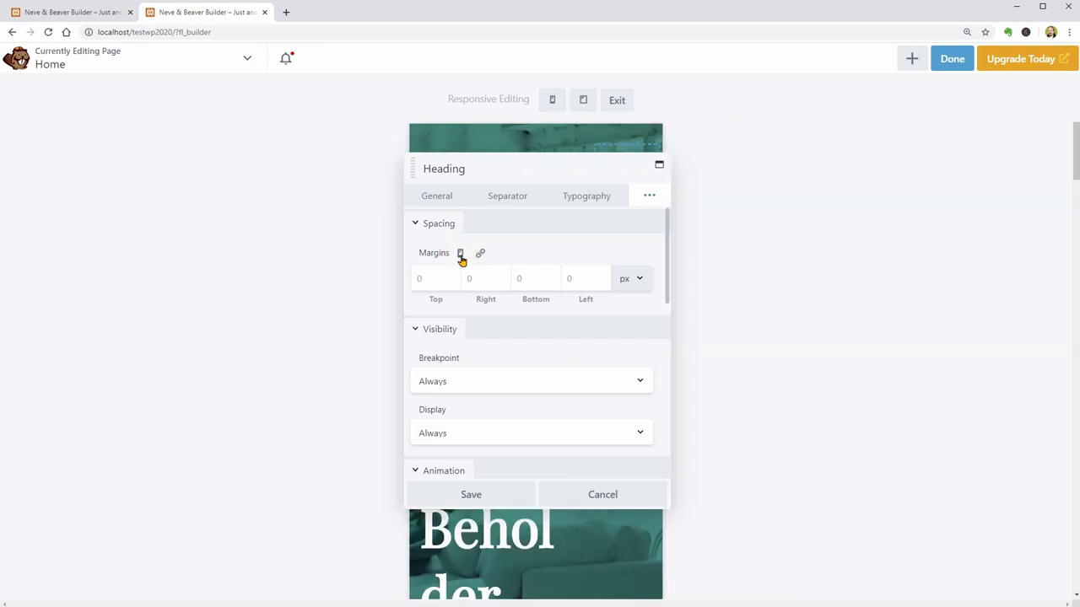
click(461, 256)
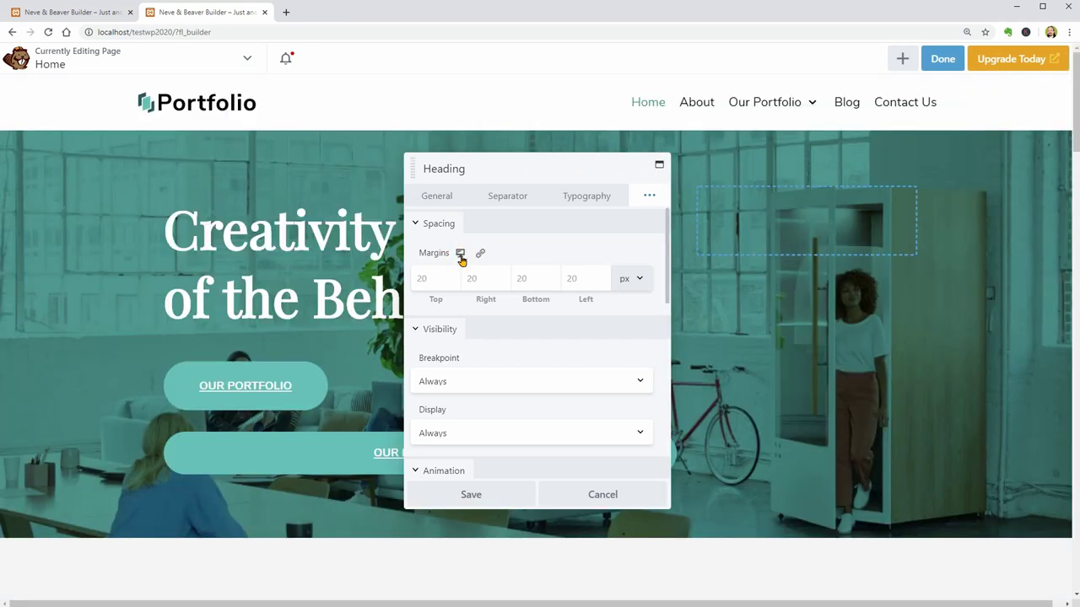
Cancel the heading panel, check Revisions, then view History showing only 'Draft Created'
click(609, 500)
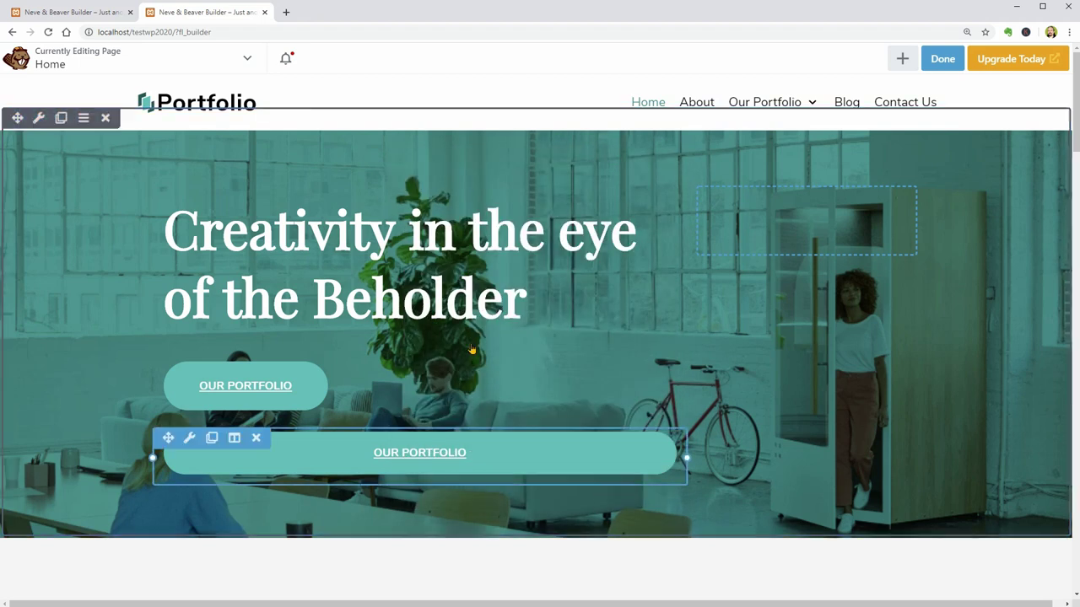
click(246, 58)
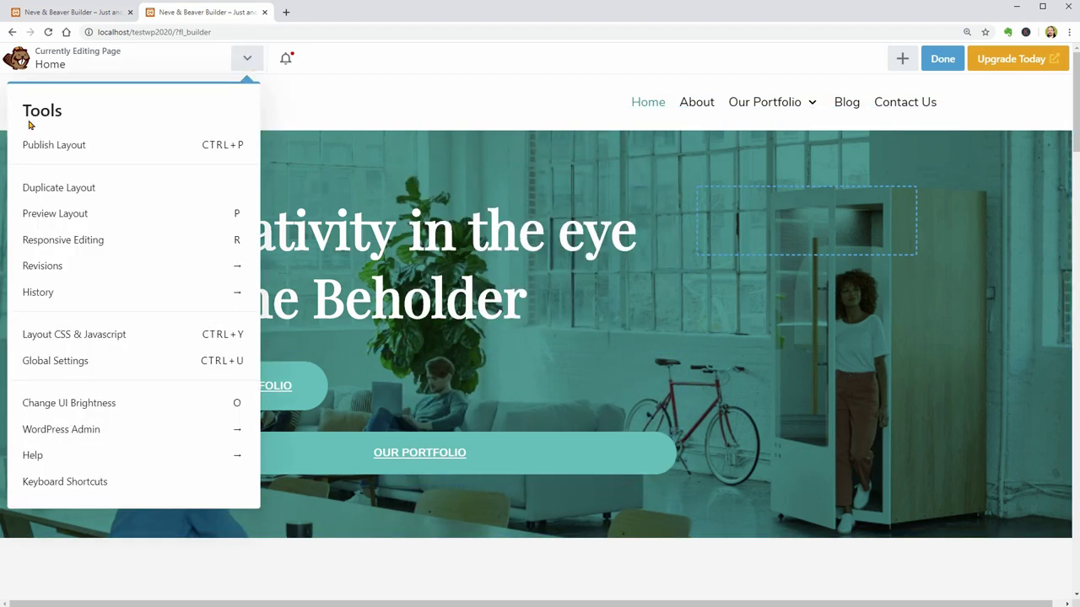
click(87, 266)
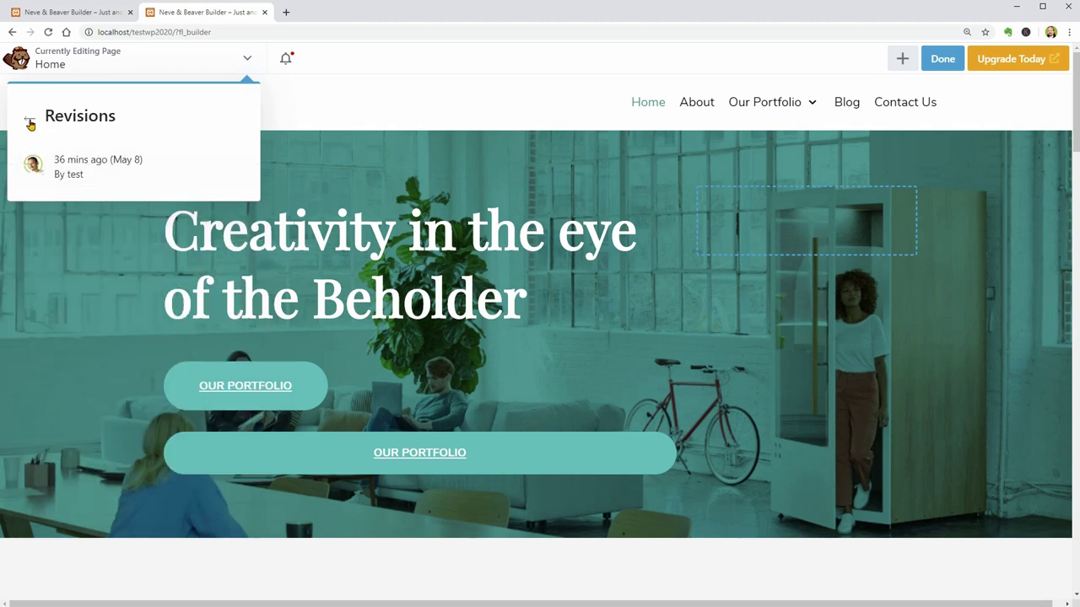
click(30, 124)
click(81, 300)
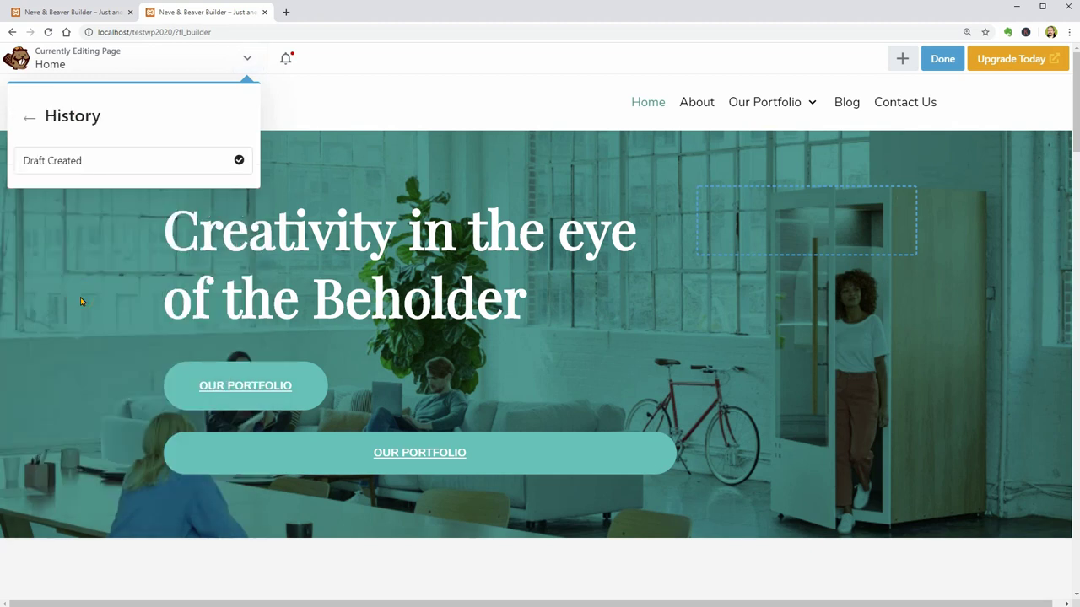
Open Global Settings and review the responsive layout options and the empty CSS and JavaScript tabs
click(31, 124)
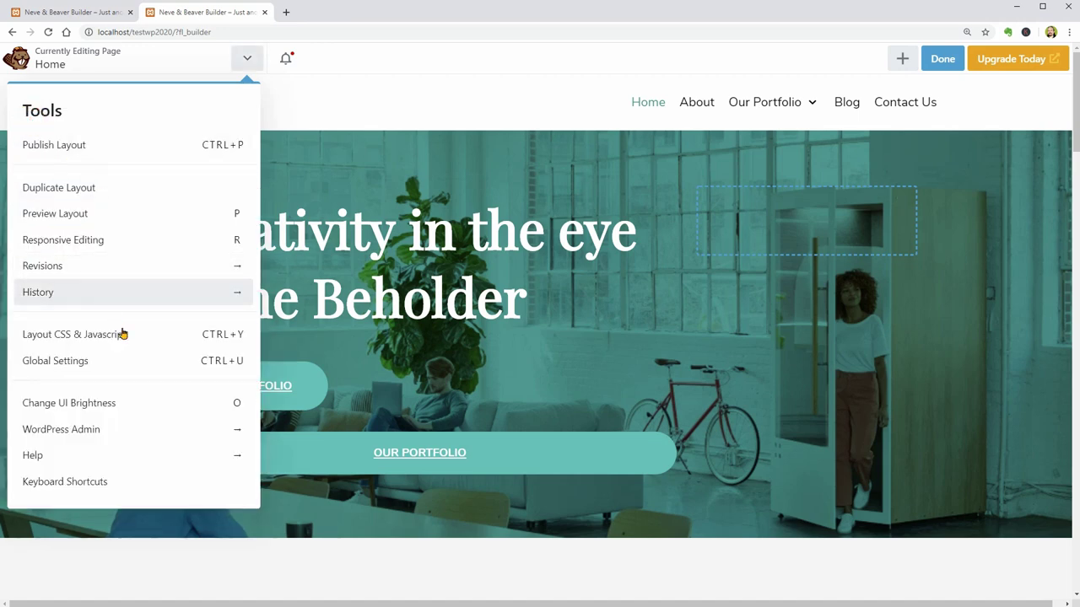
click(95, 363)
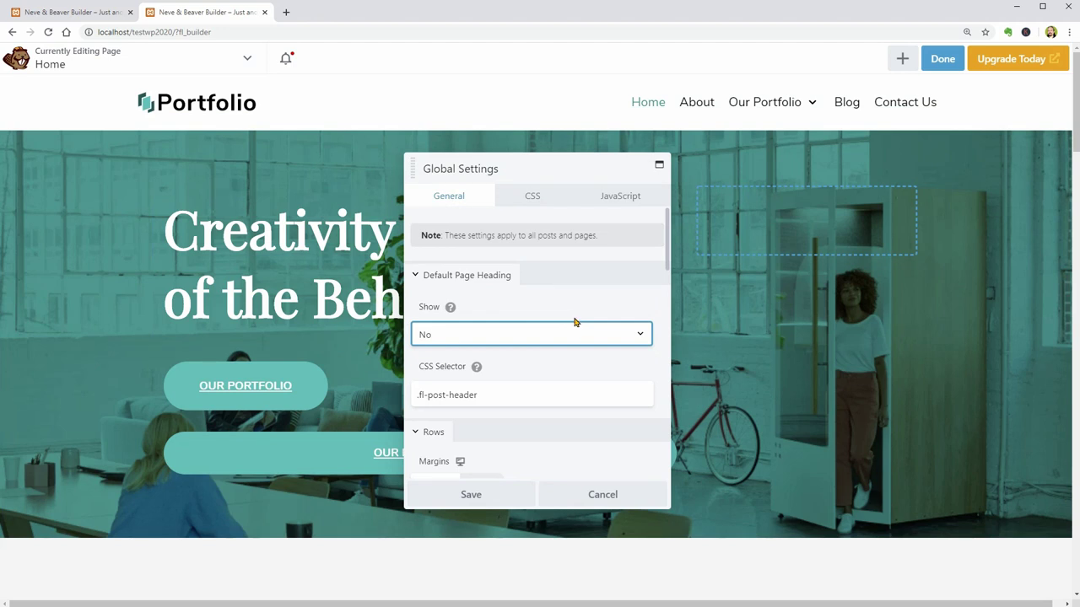
scroll(512, 291, down, 3)
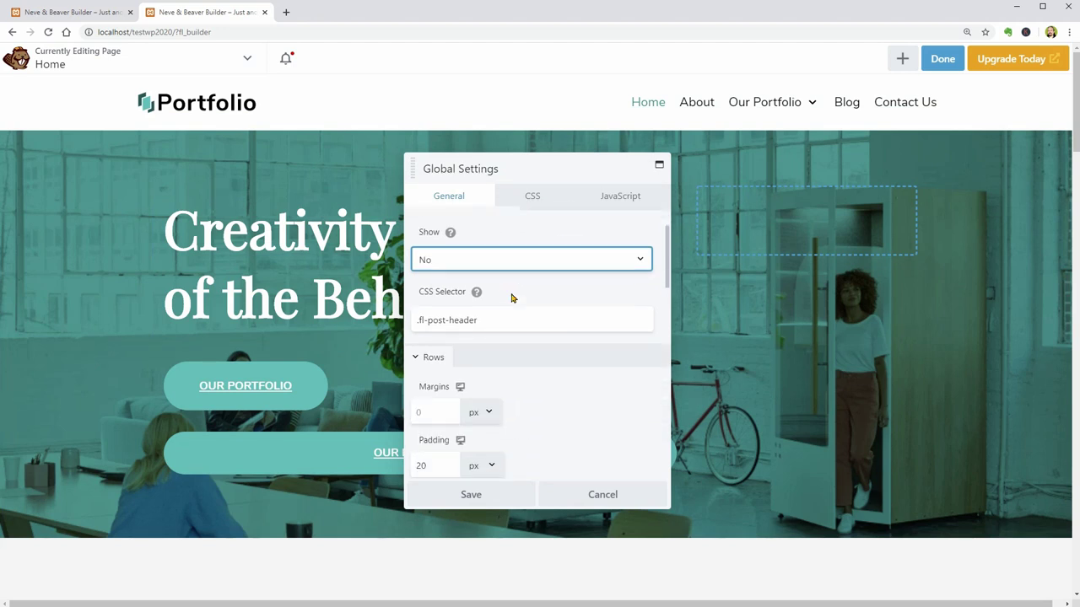
scroll(530, 323, down, 3)
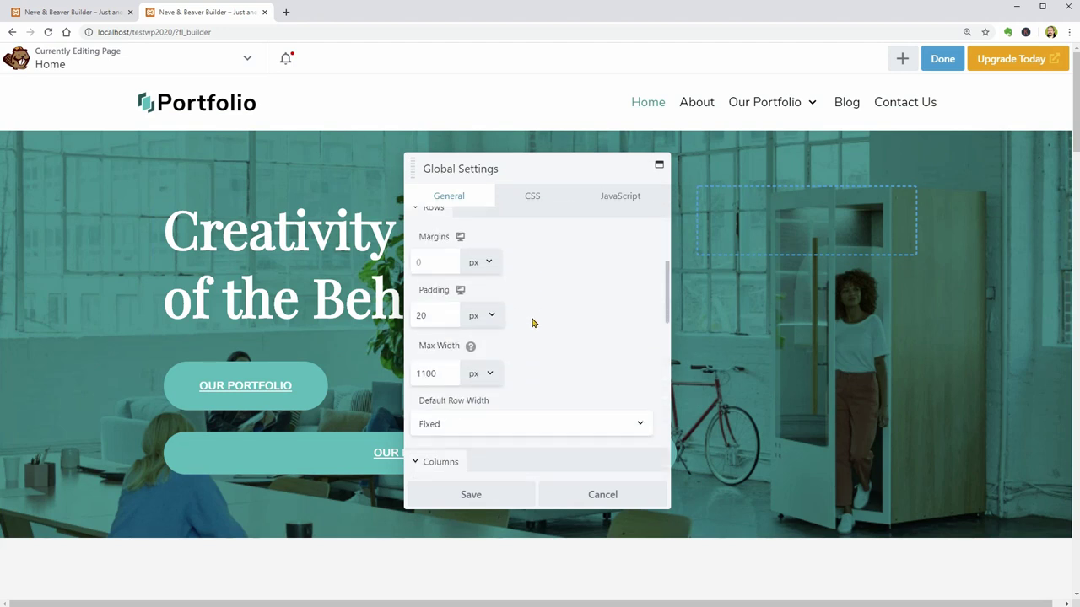
scroll(532, 323, down, 4)
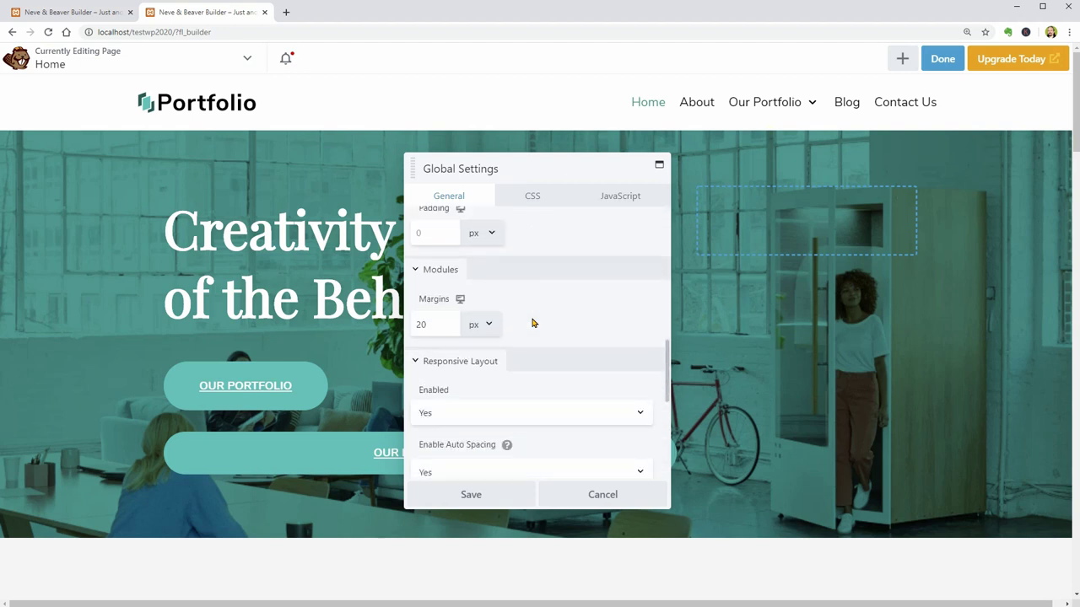
scroll(532, 323, down, 1)
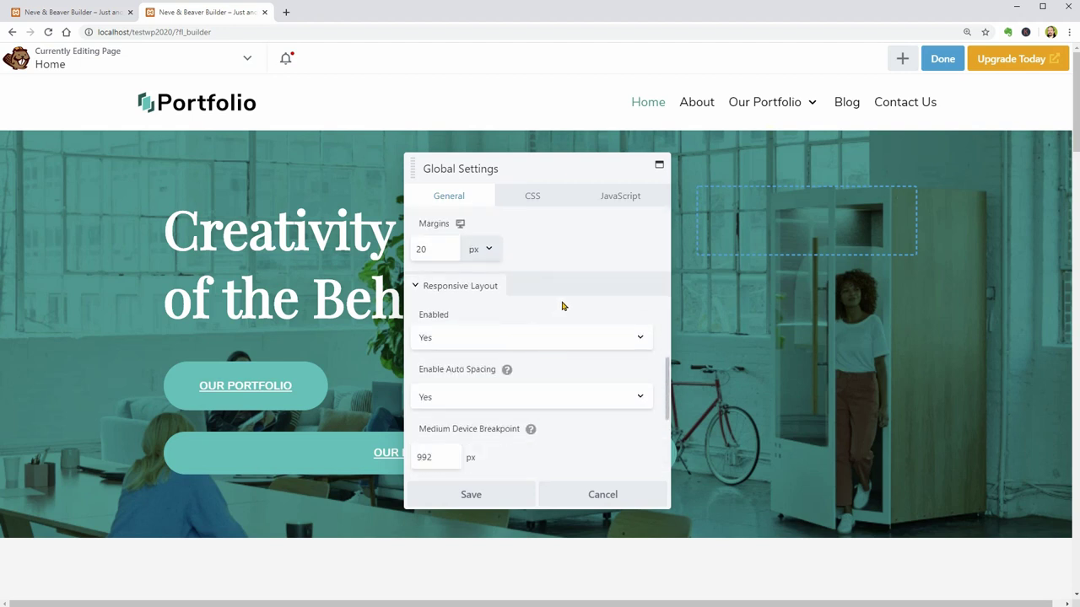
click(532, 201)
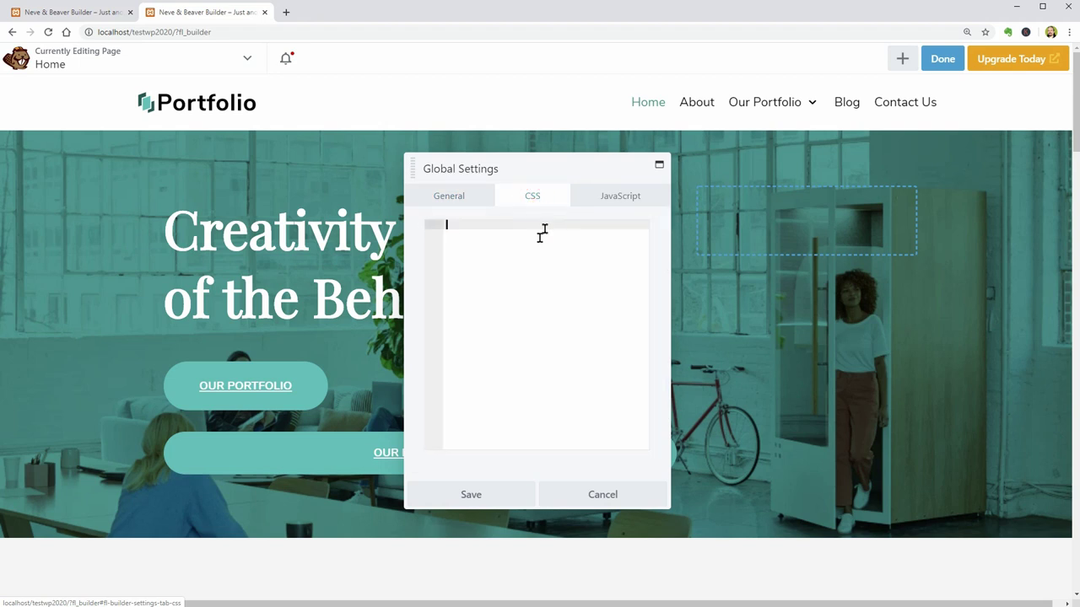
click(624, 204)
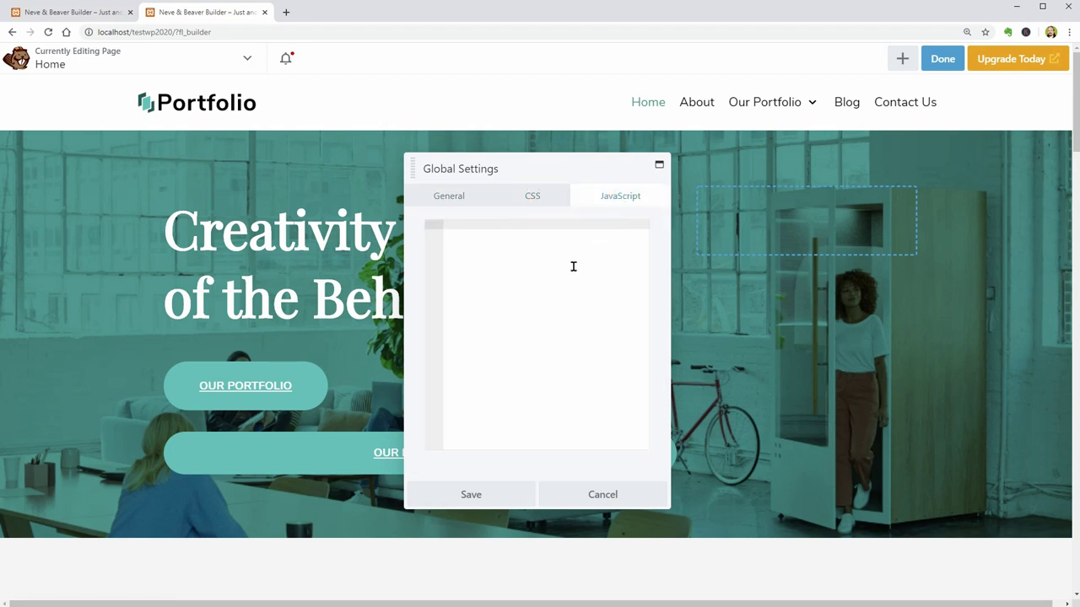
Discard the Global Settings, then switch Beaver Builder's UI brightness to dark and back to light
click(606, 495)
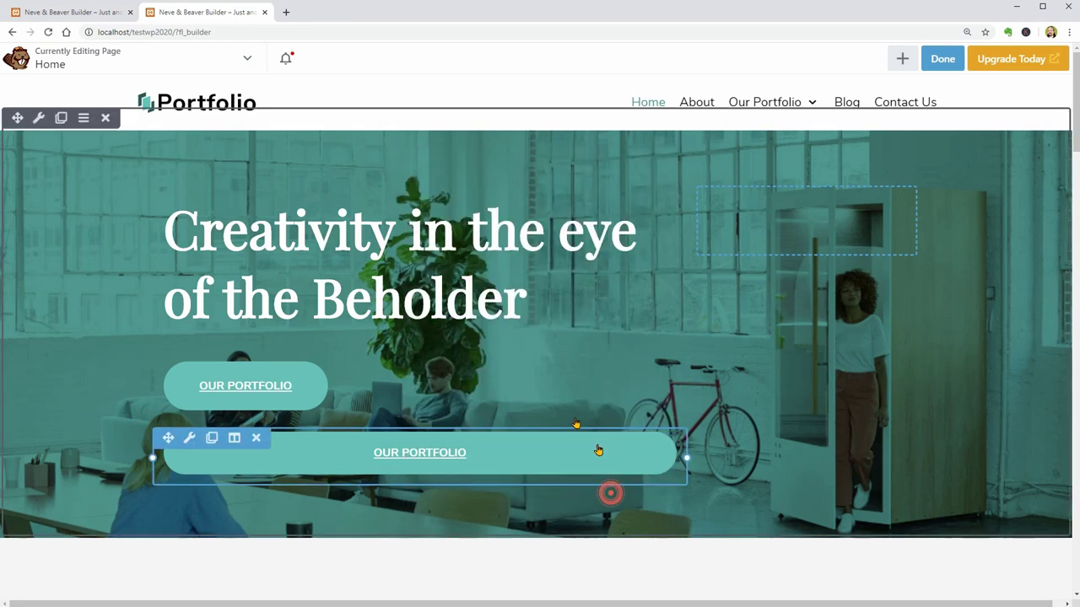
click(247, 61)
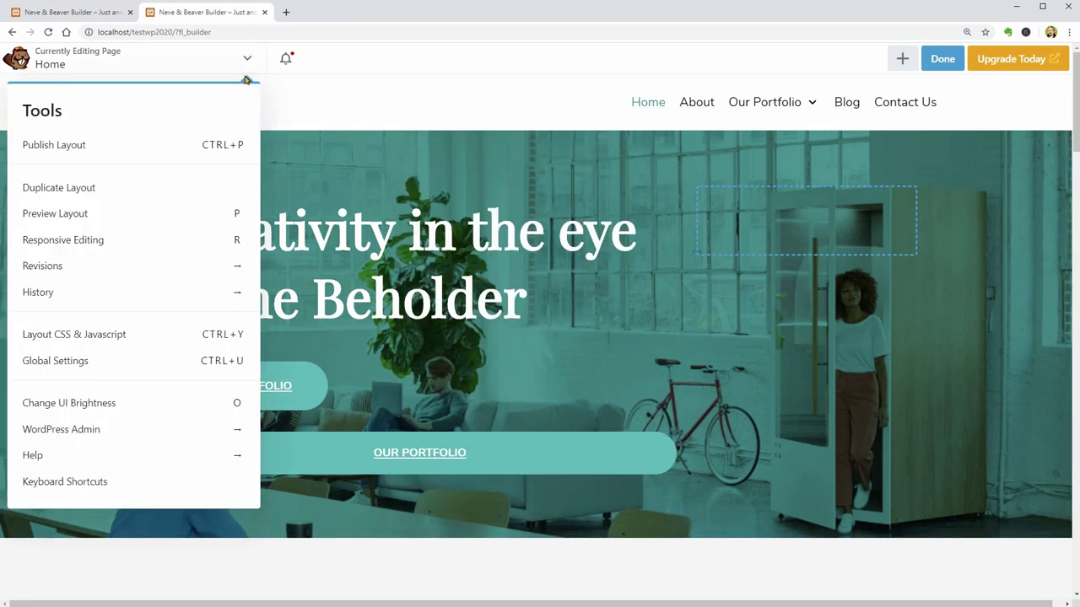
click(145, 405)
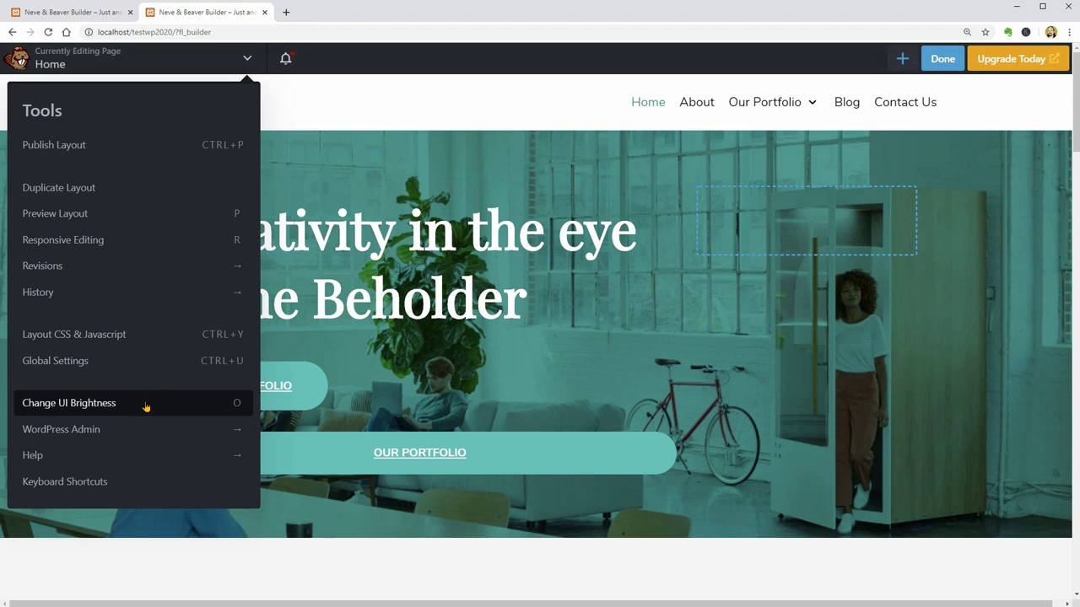
click(145, 406)
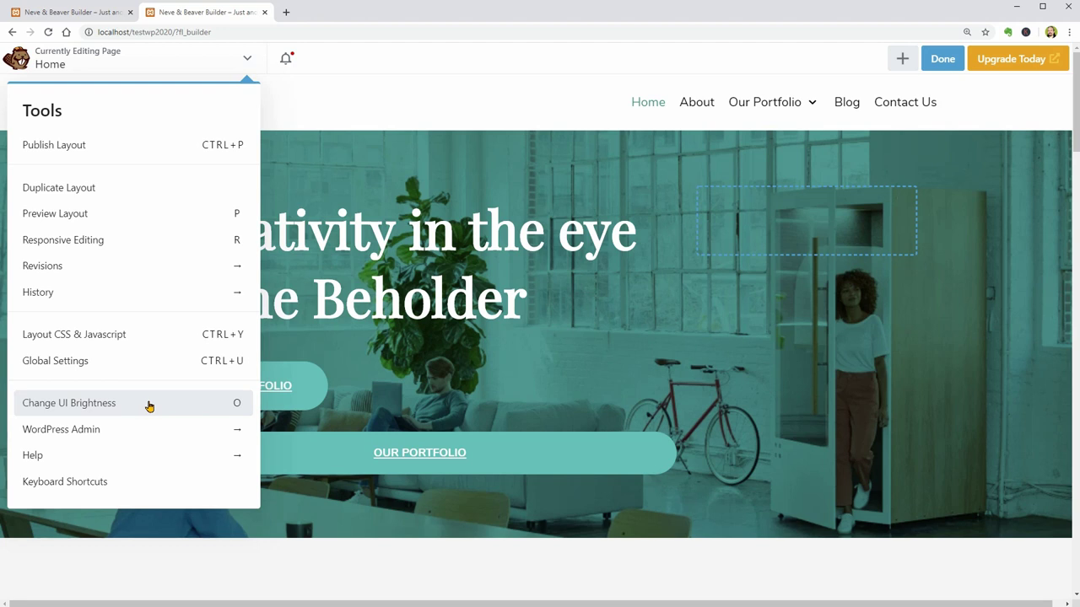
Launch Customize Theme from the builder's WordPress Admin shortcuts and briefly view the Layout section
click(120, 437)
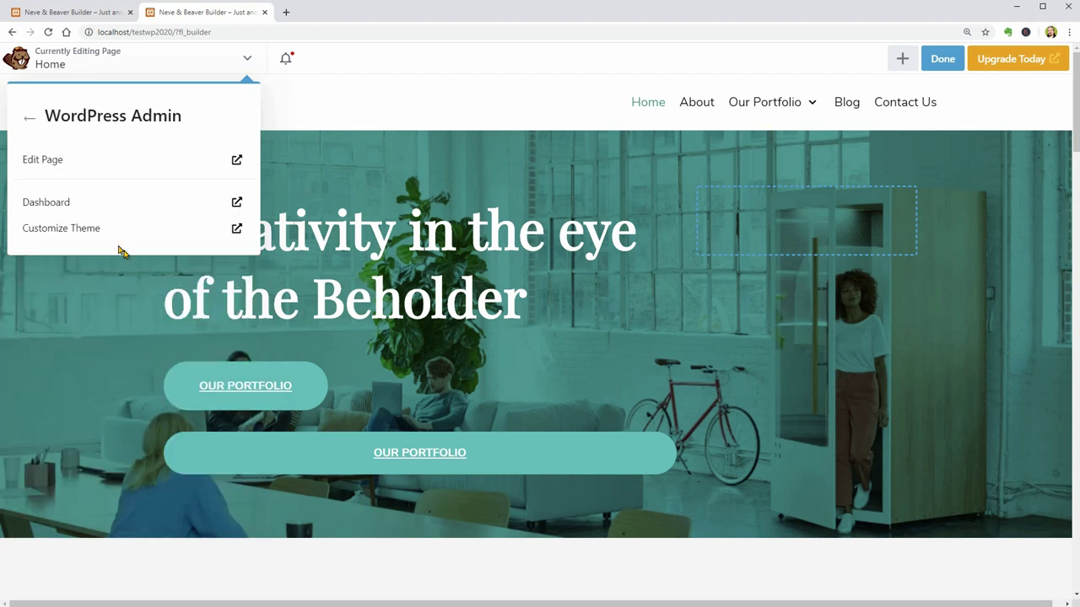
click(75, 234)
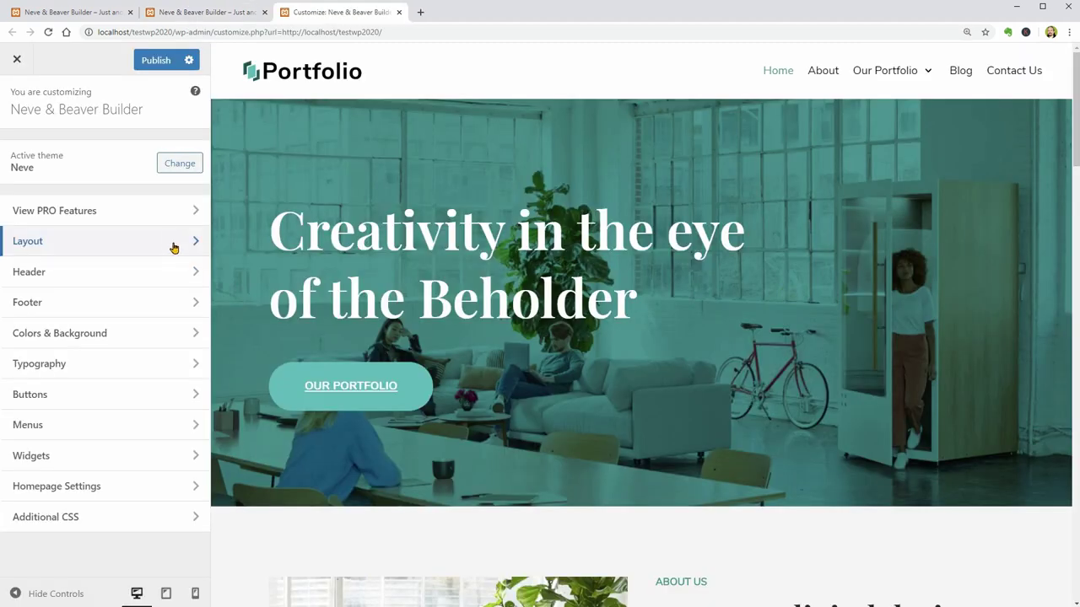
click(174, 246)
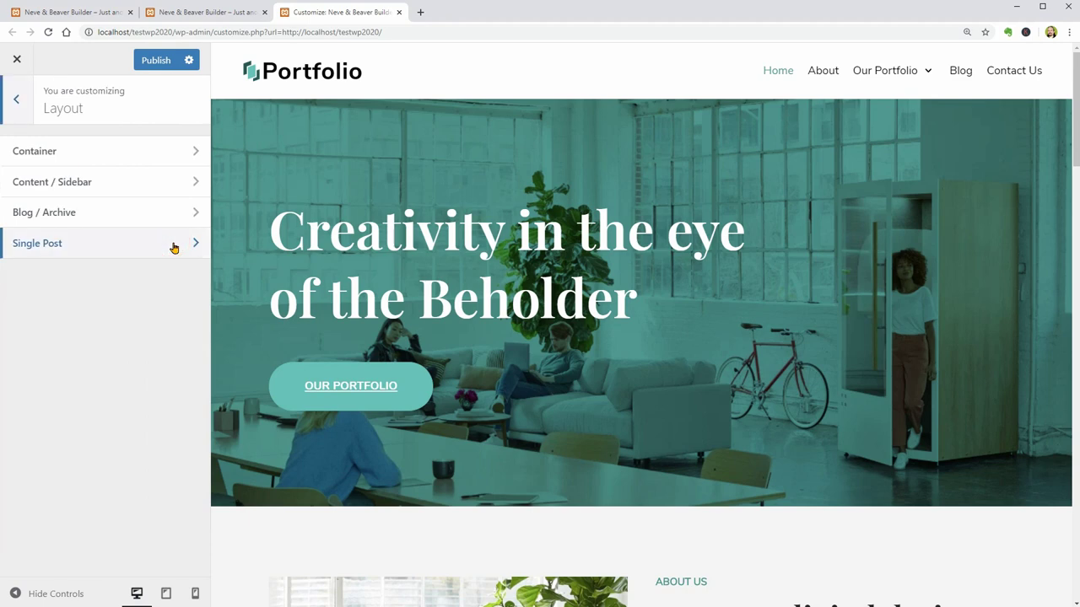
click(19, 99)
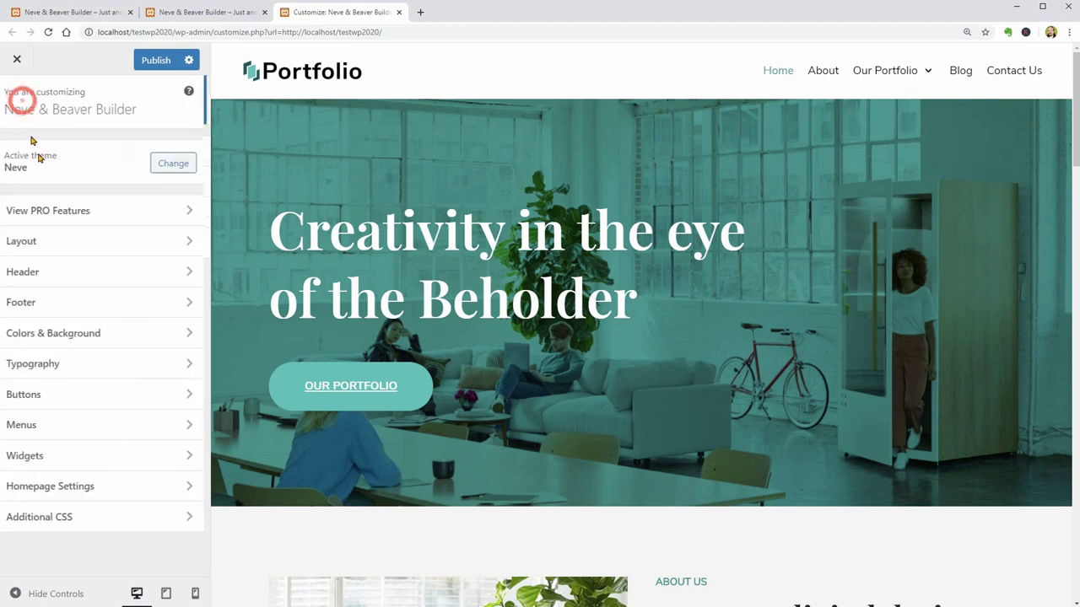
Insert a Search Form into the Header Top row and stretch it across the row's full width
click(93, 272)
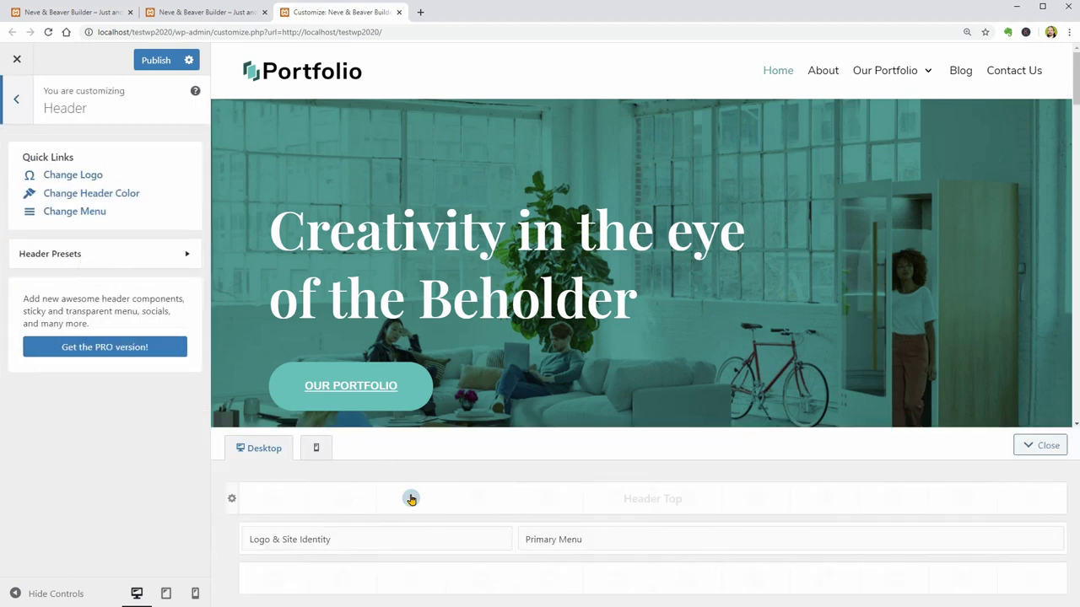
click(411, 499)
click(410, 327)
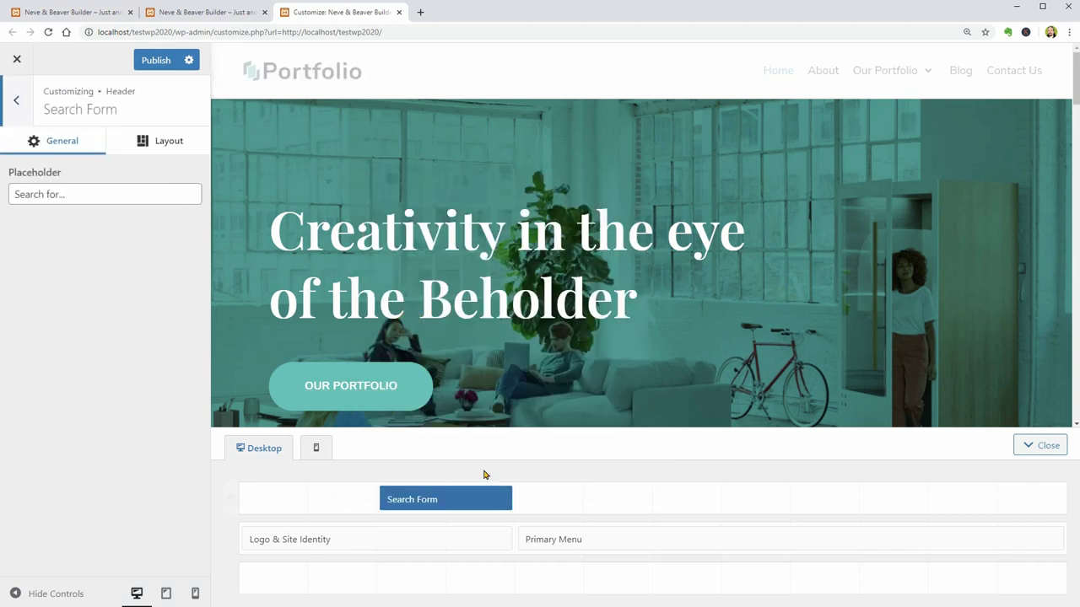
drag(511, 499, 1061, 499)
drag(380, 499, 253, 511)
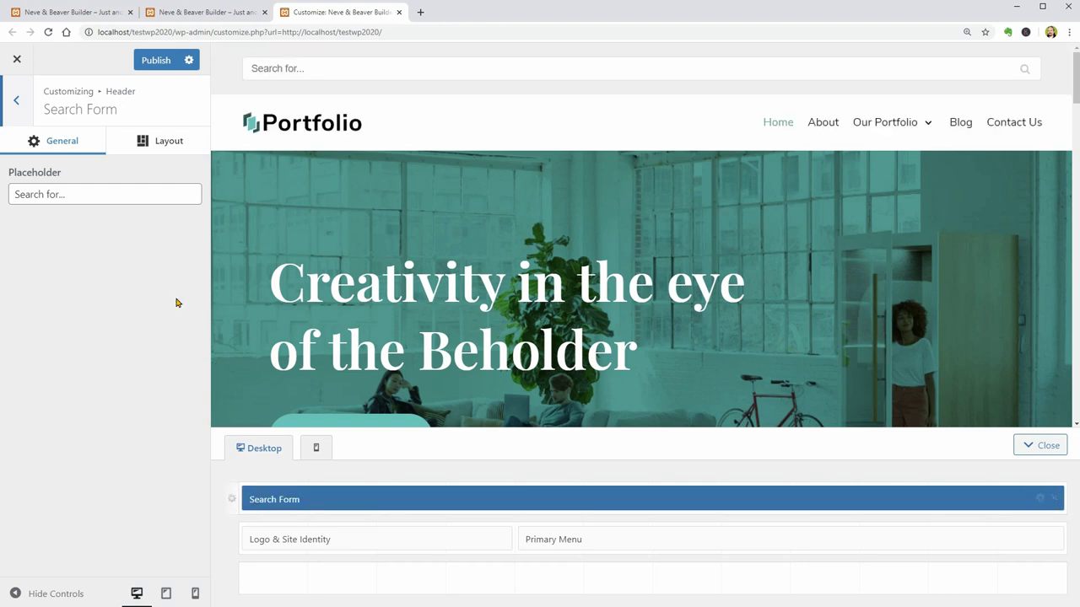
click(17, 102)
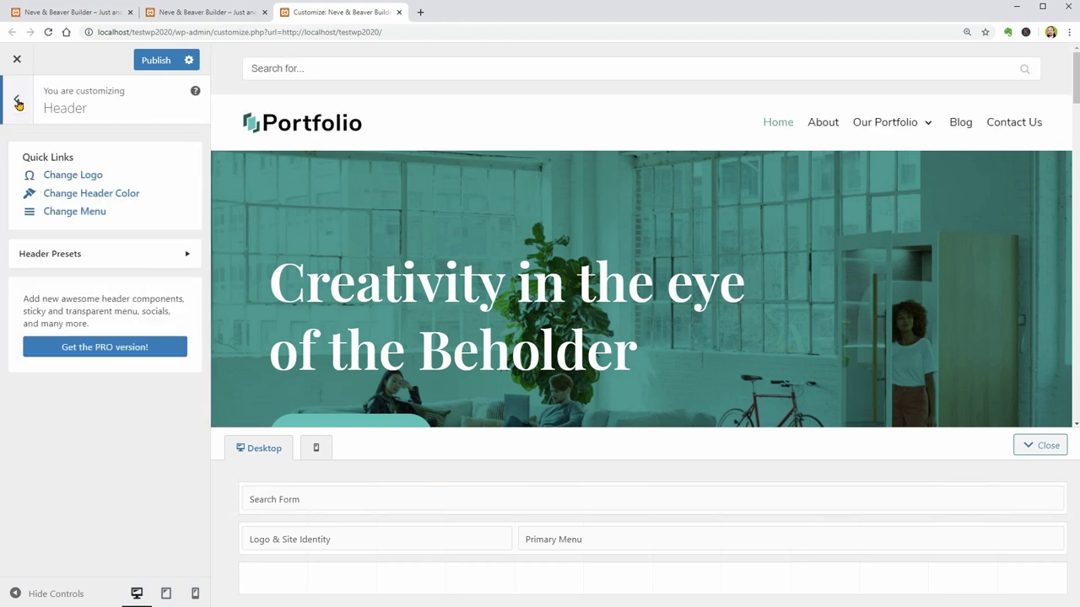
click(17, 102)
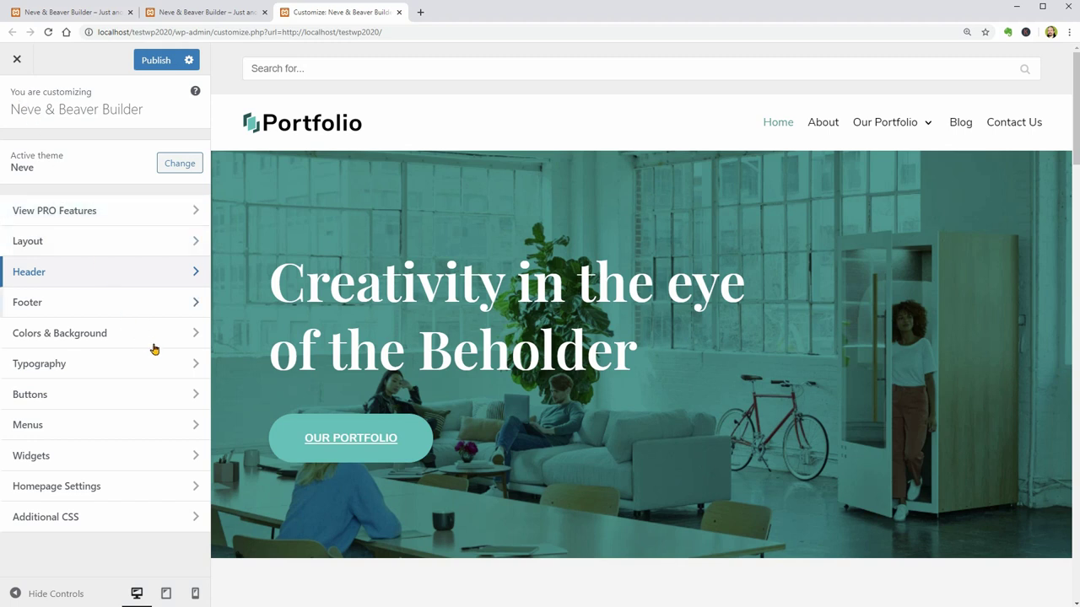
click(181, 365)
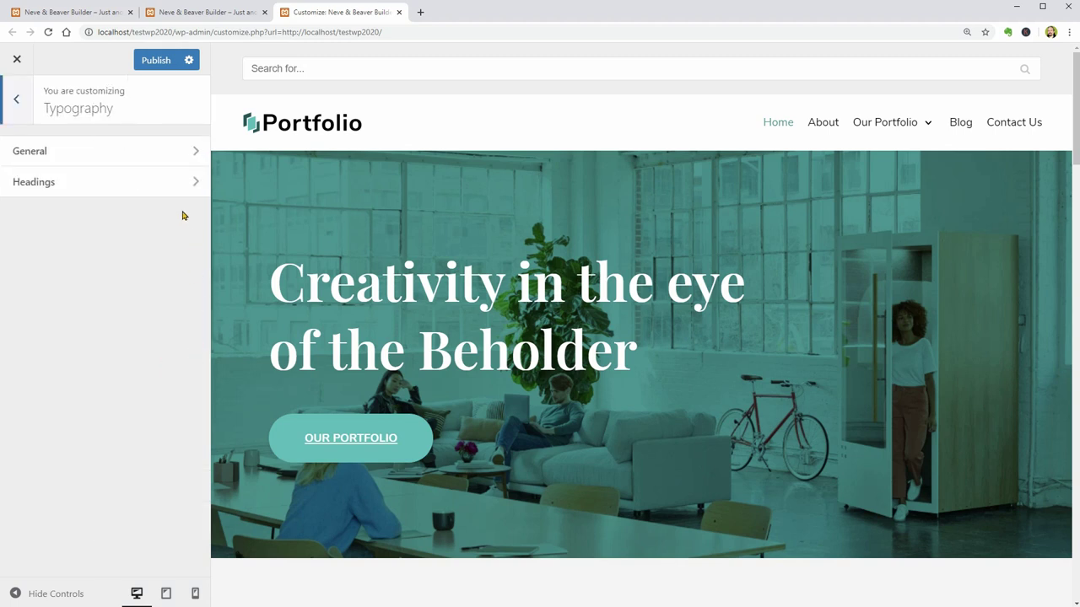
click(148, 156)
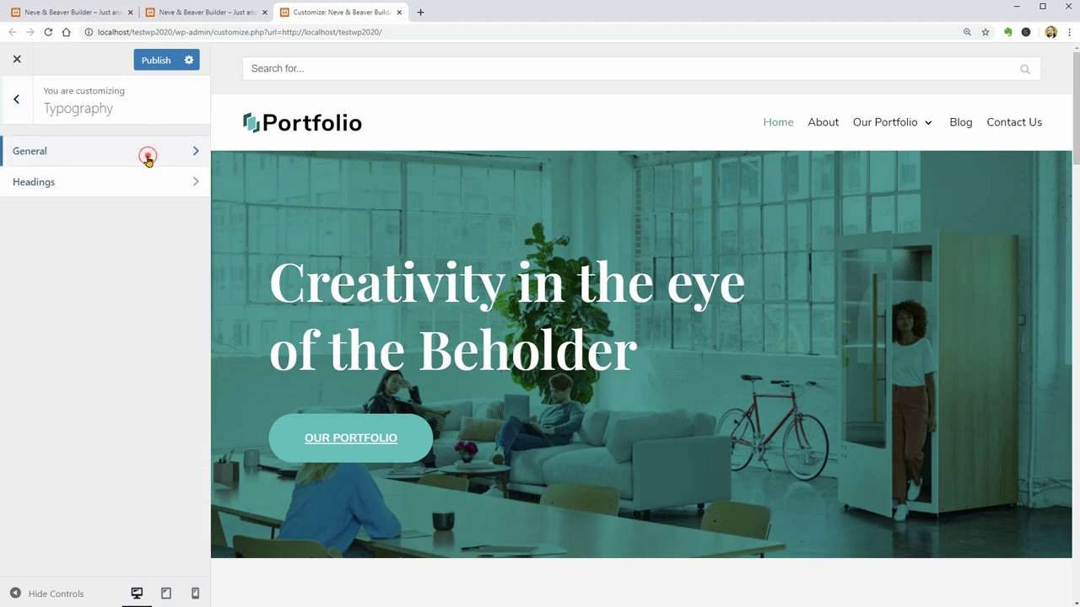
click(17, 102)
click(92, 182)
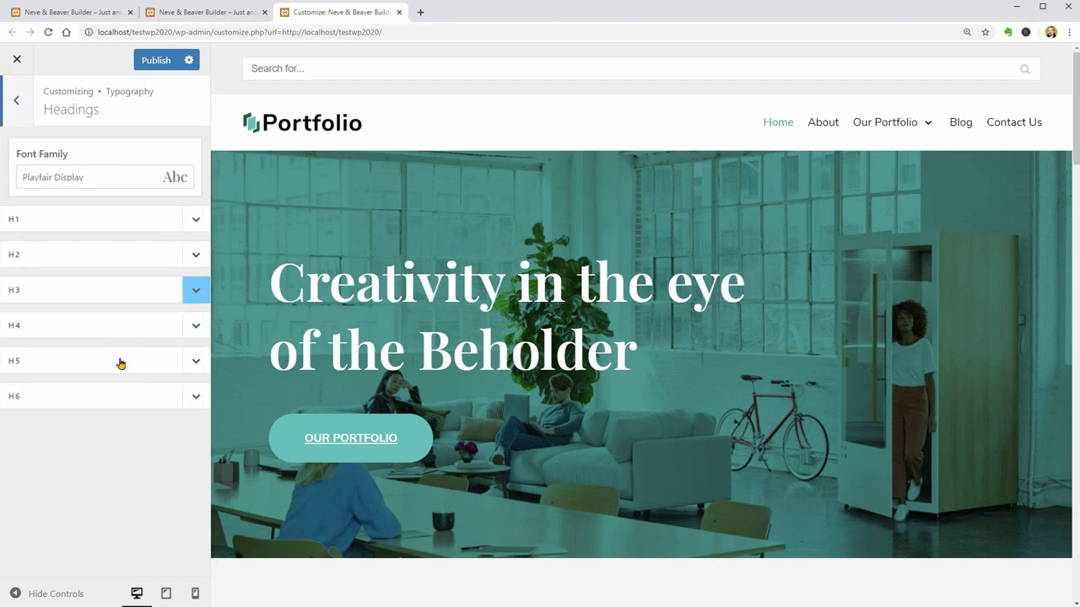
click(17, 102)
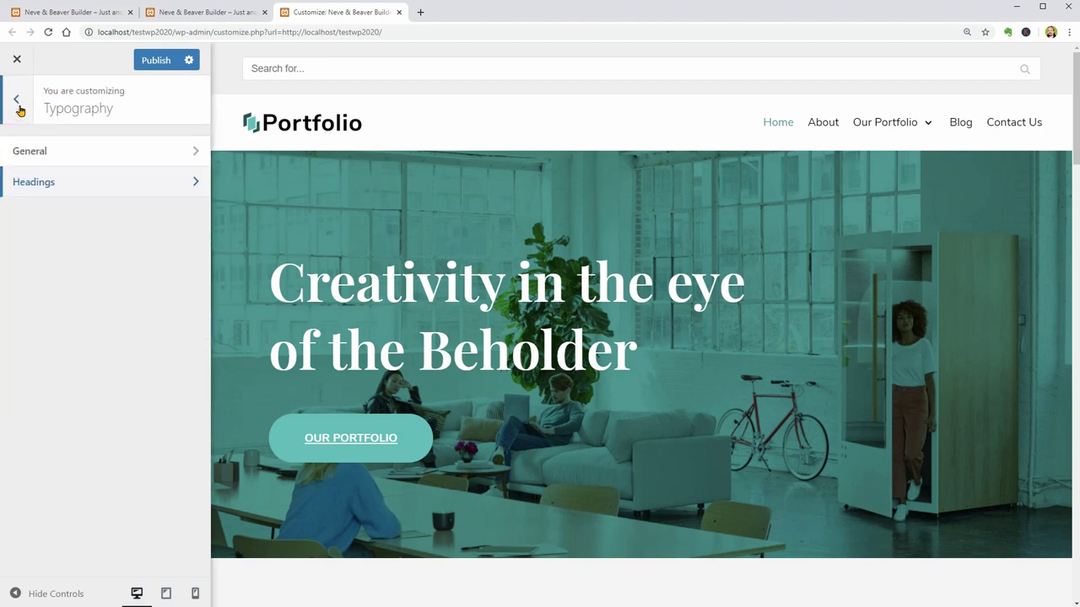
click(16, 102)
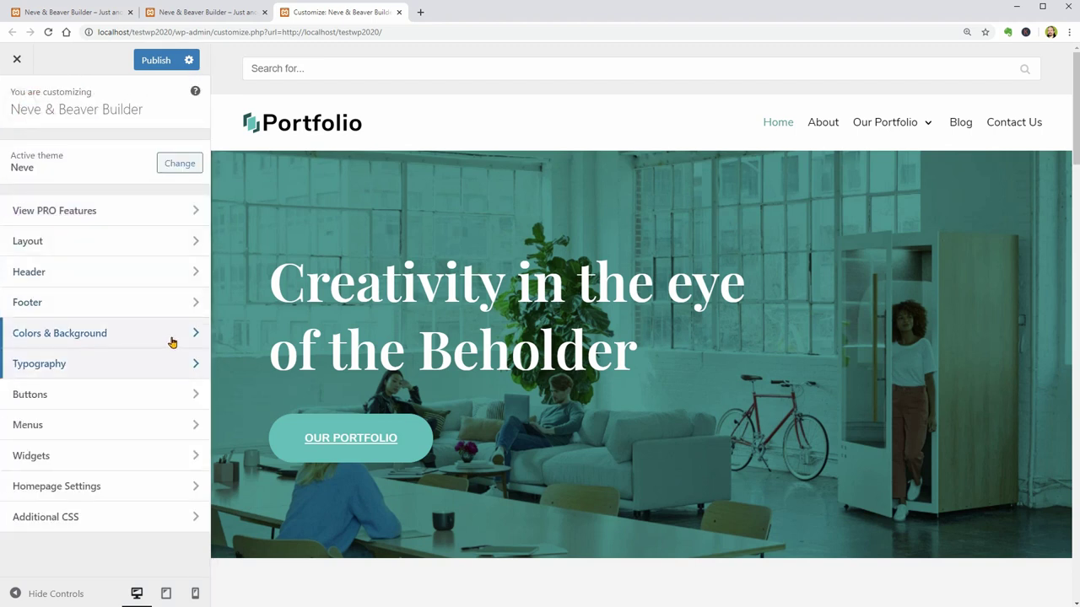
click(172, 338)
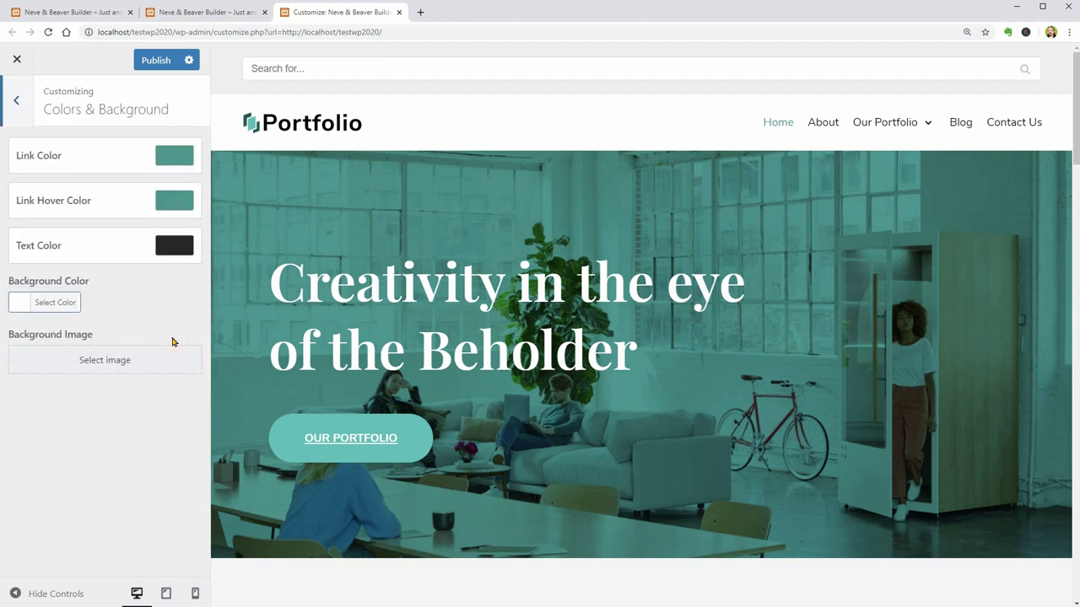
click(28, 110)
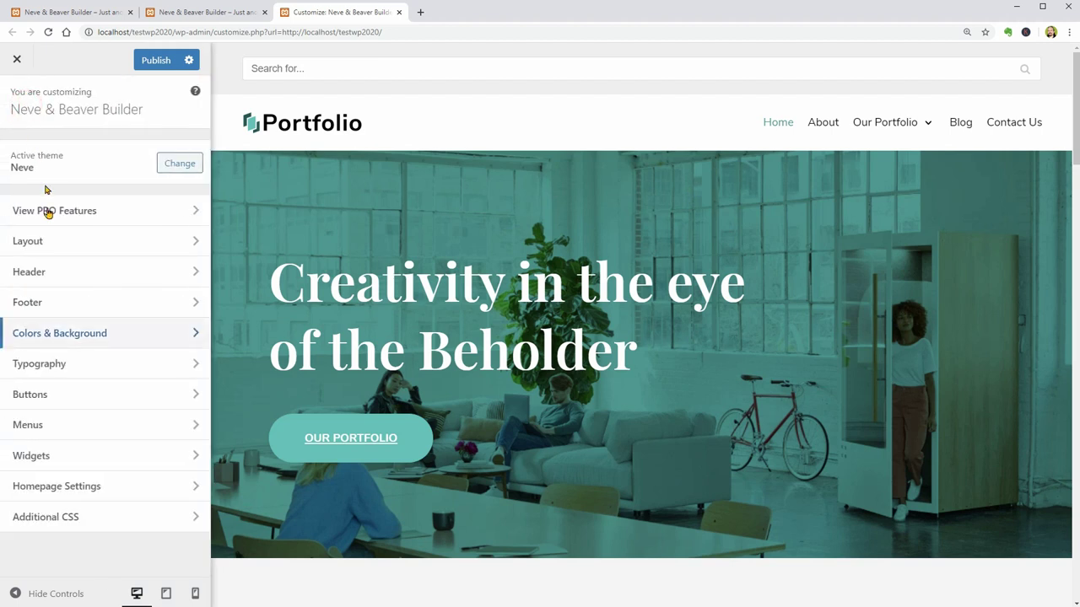
click(118, 401)
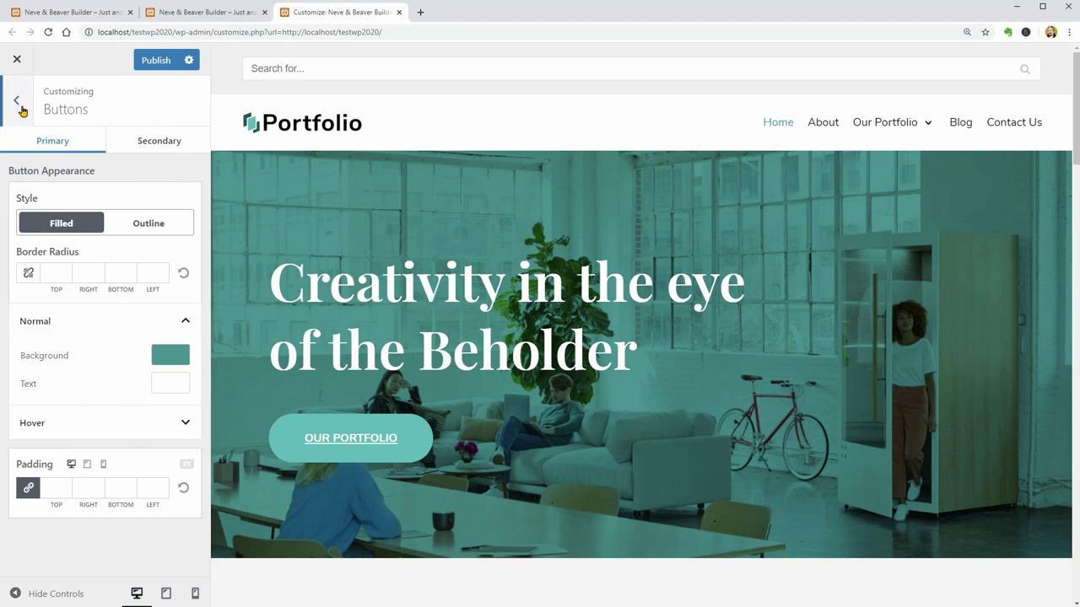
click(16, 101)
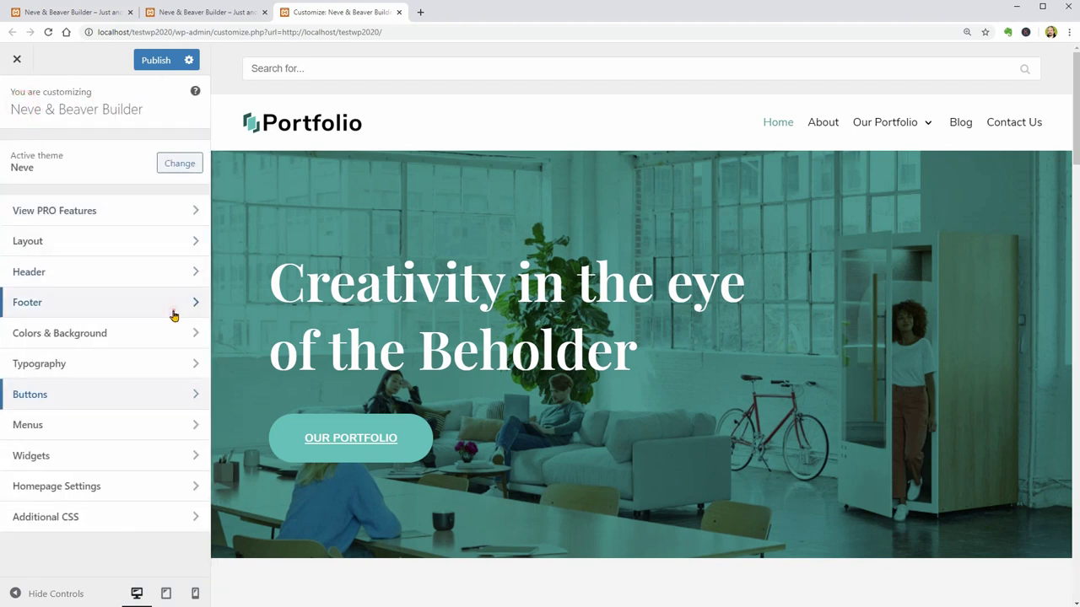
Open Footer settings, scroll the preview to the footer, and review the Footer Top components list
click(174, 312)
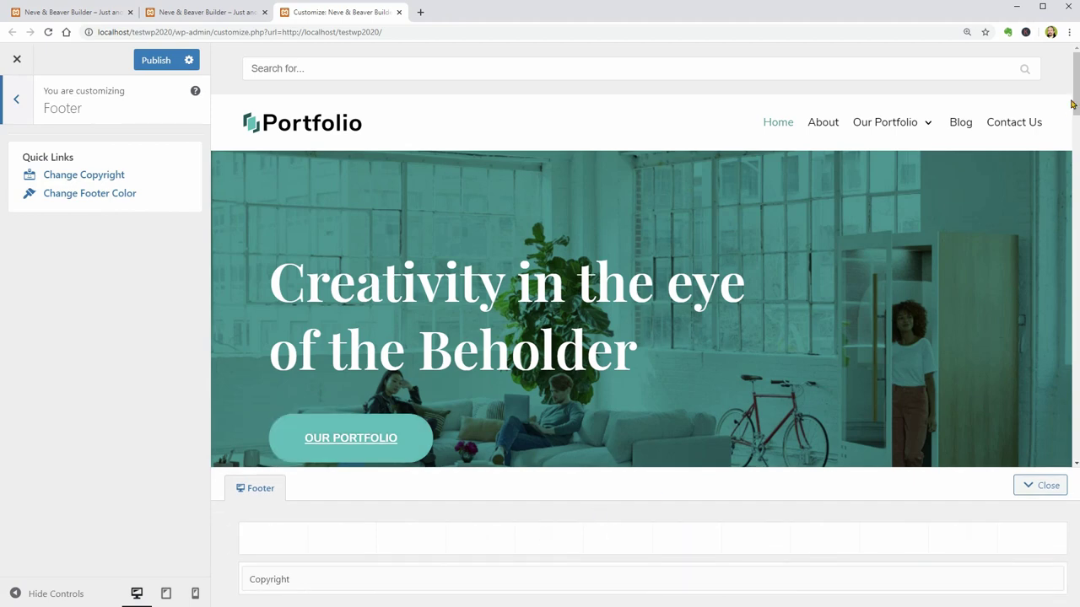
drag(1073, 103, 1075, 427)
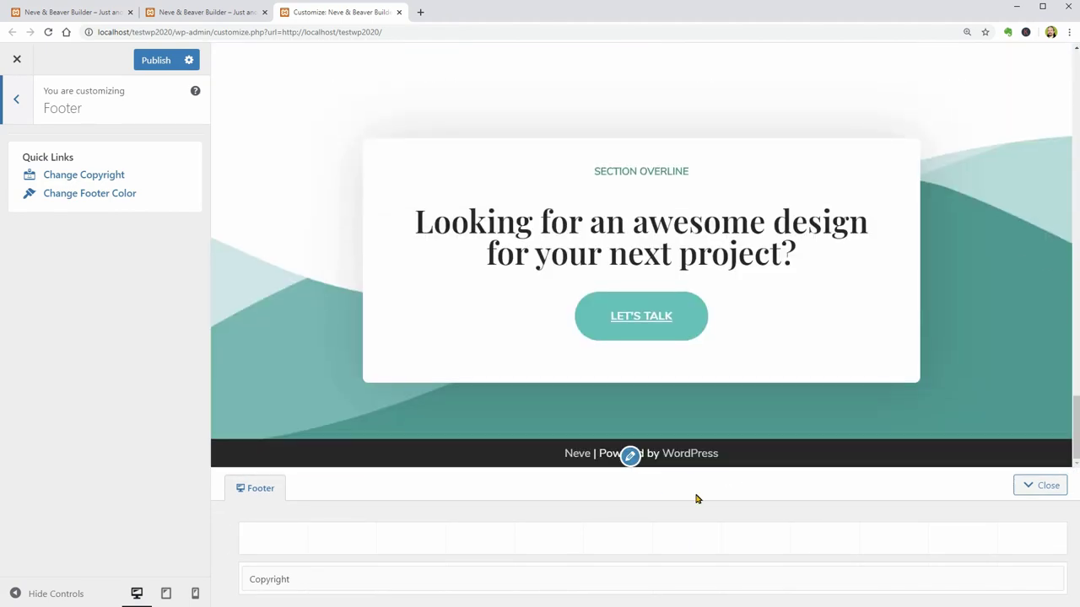
click(617, 540)
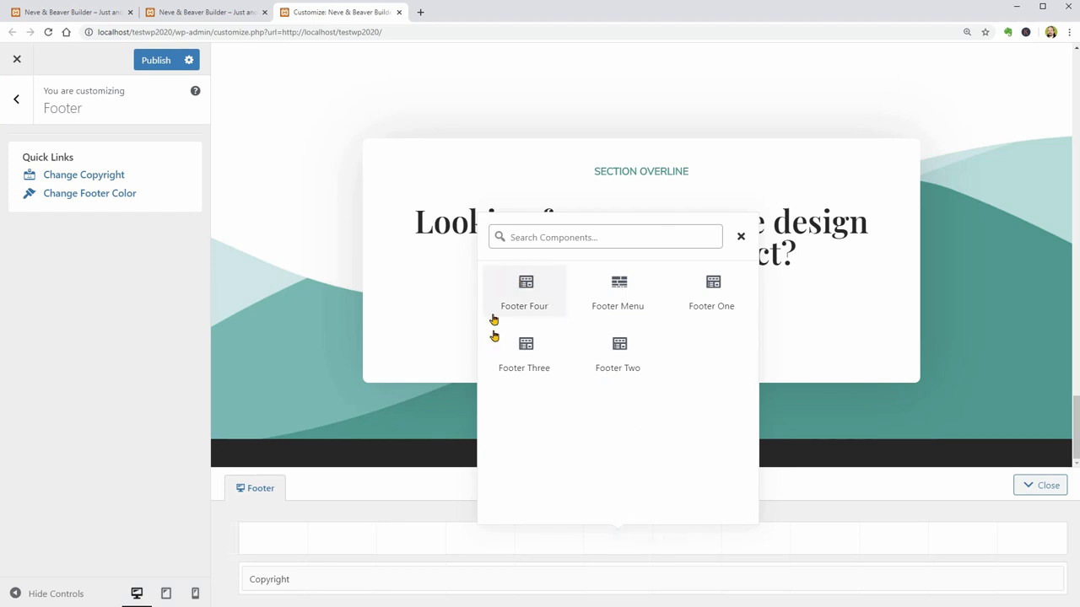
click(741, 238)
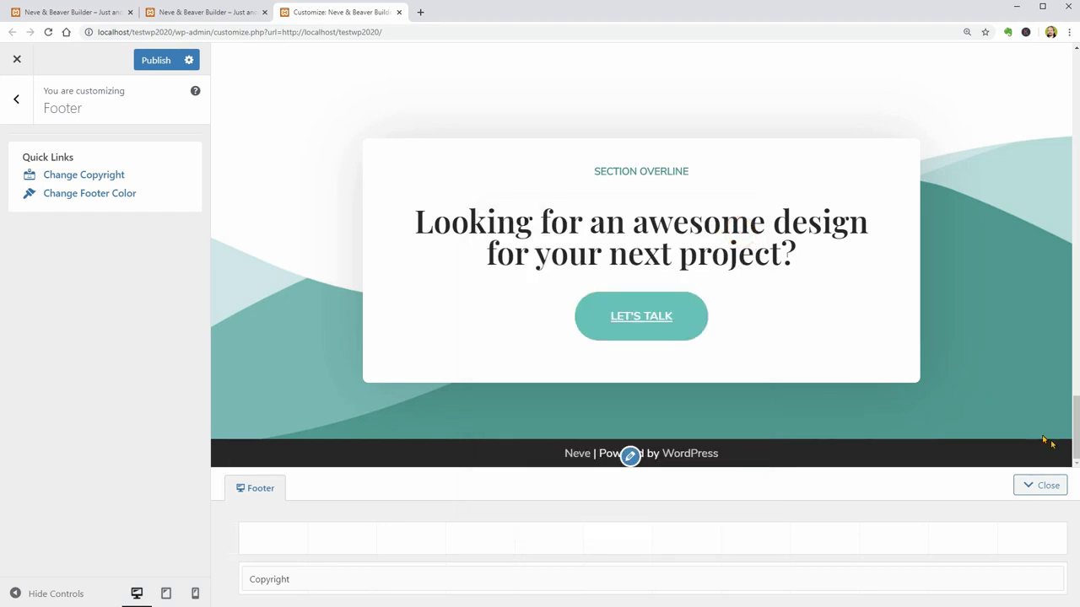